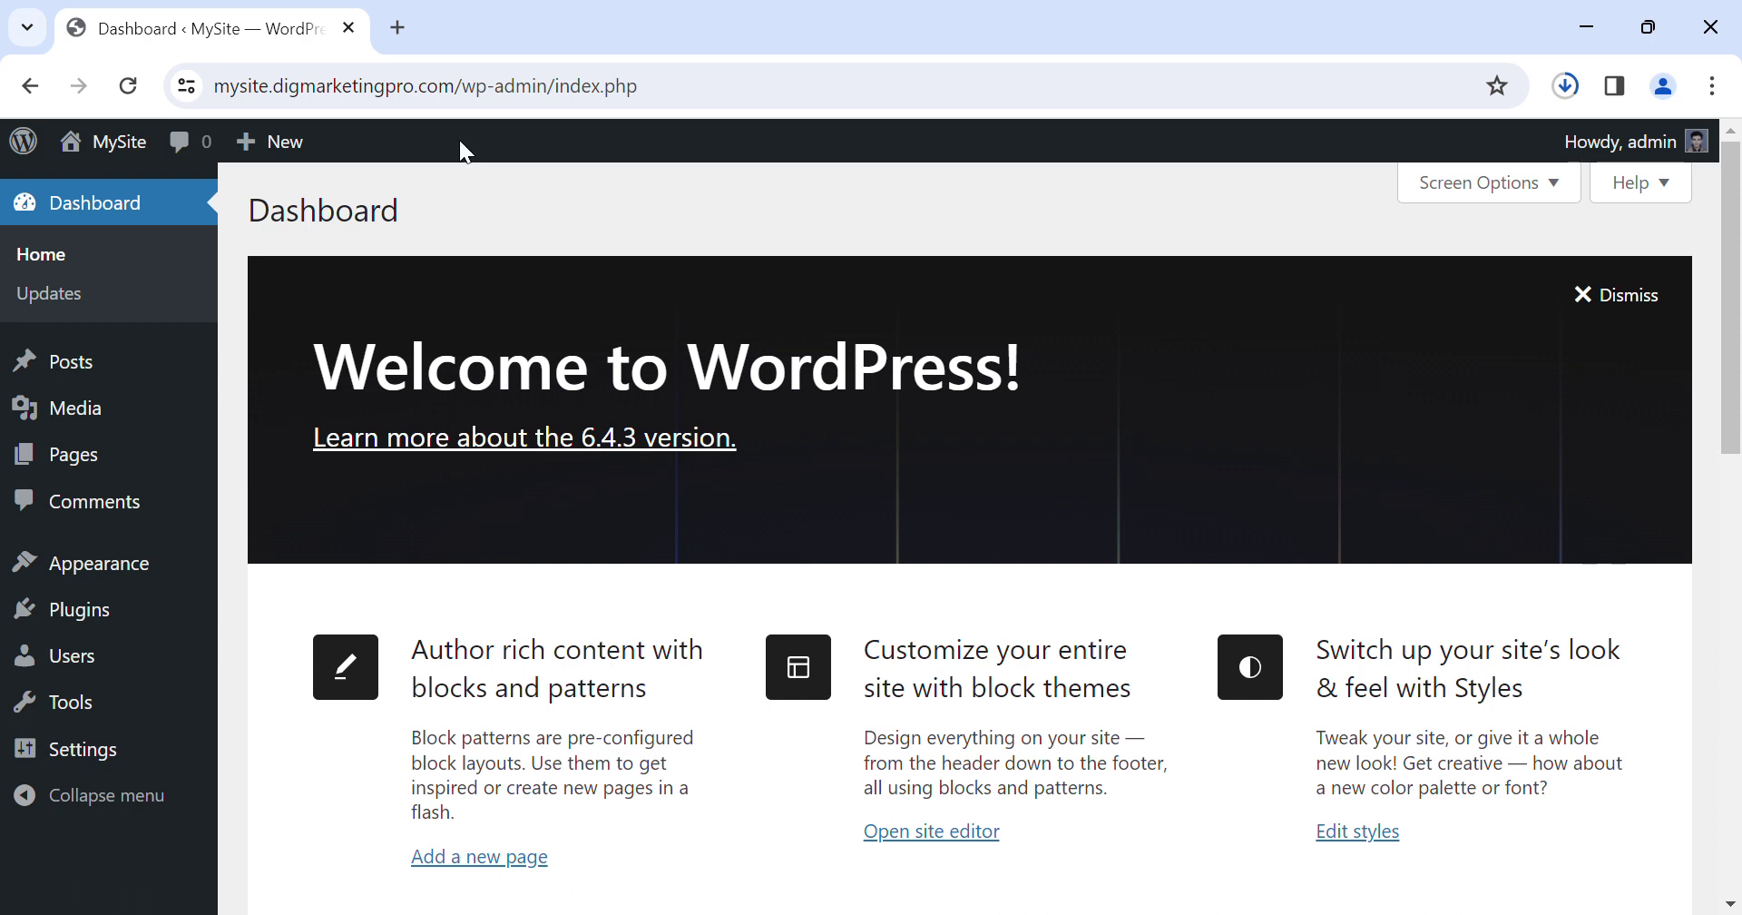
Open MySite's live homepage in a new tab and scroll through it to 'A passion for creating spaces'.
mouse_move(118, 145)
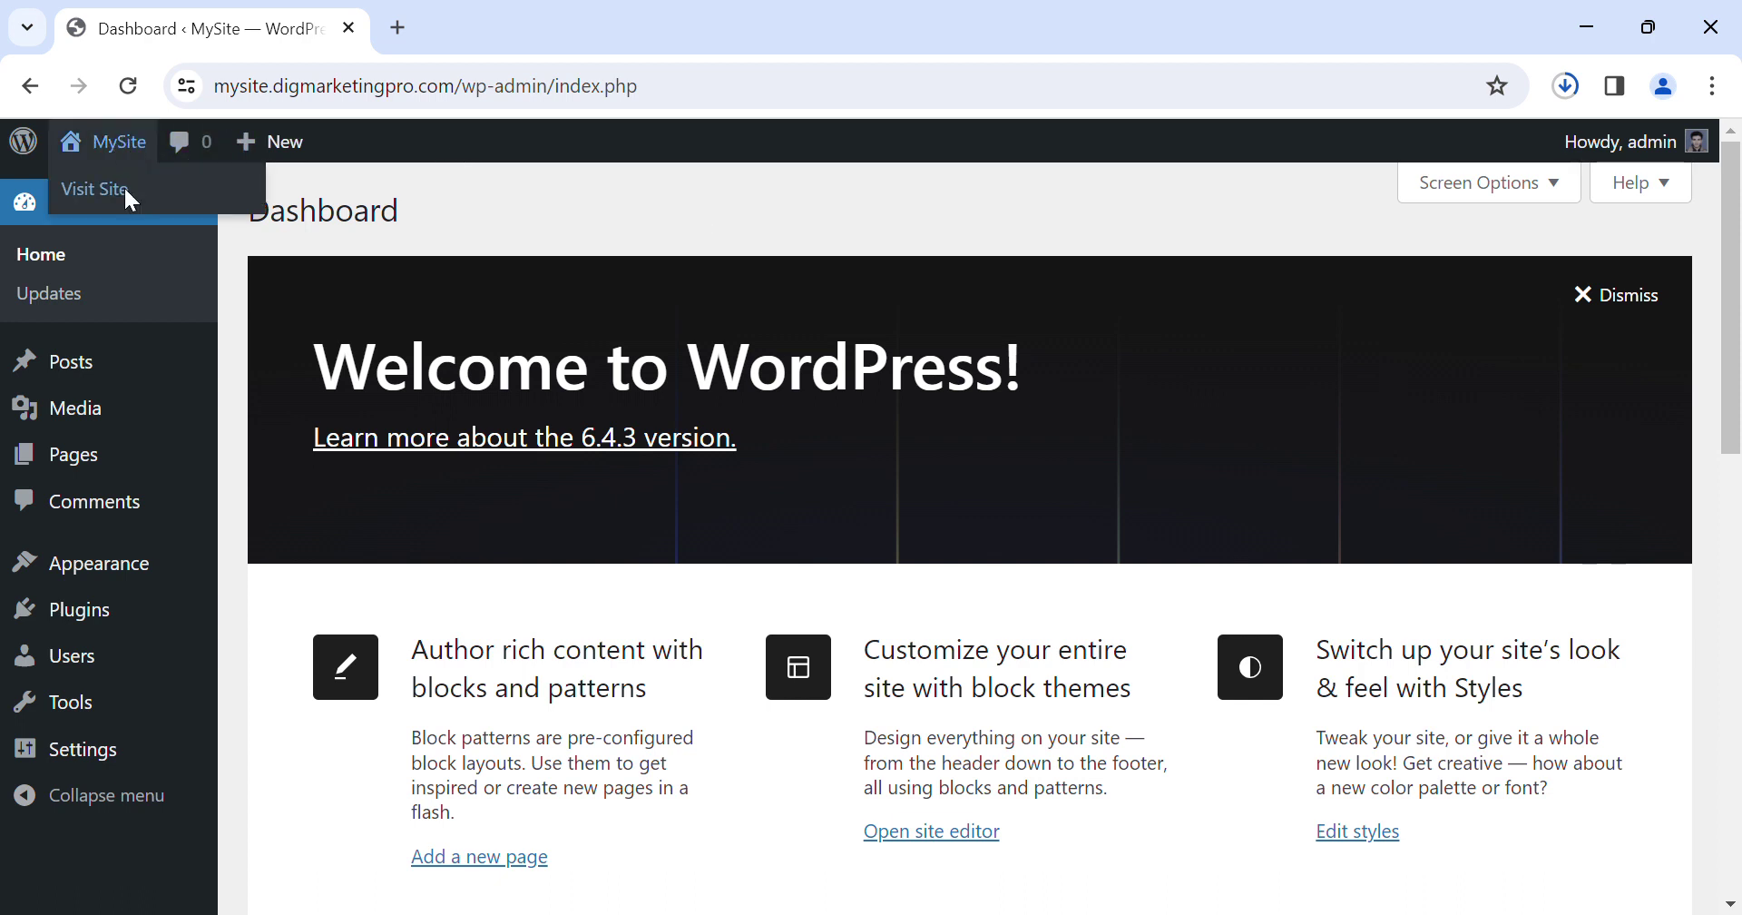
middle_click(182, 212)
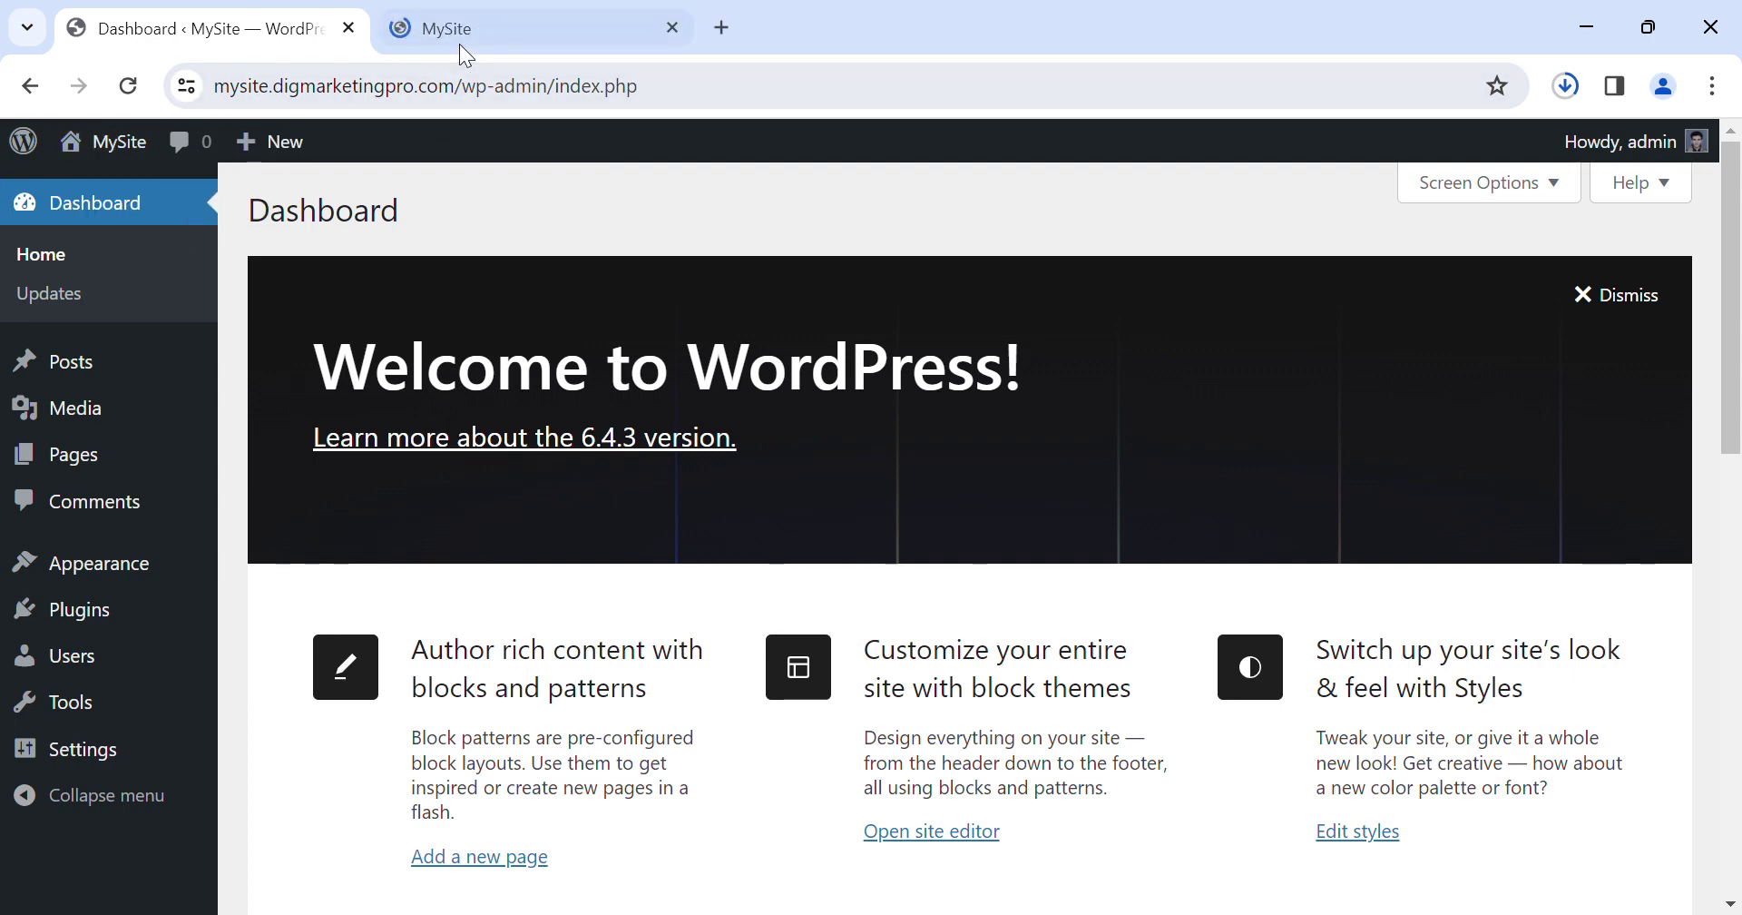
left_click(503, 26)
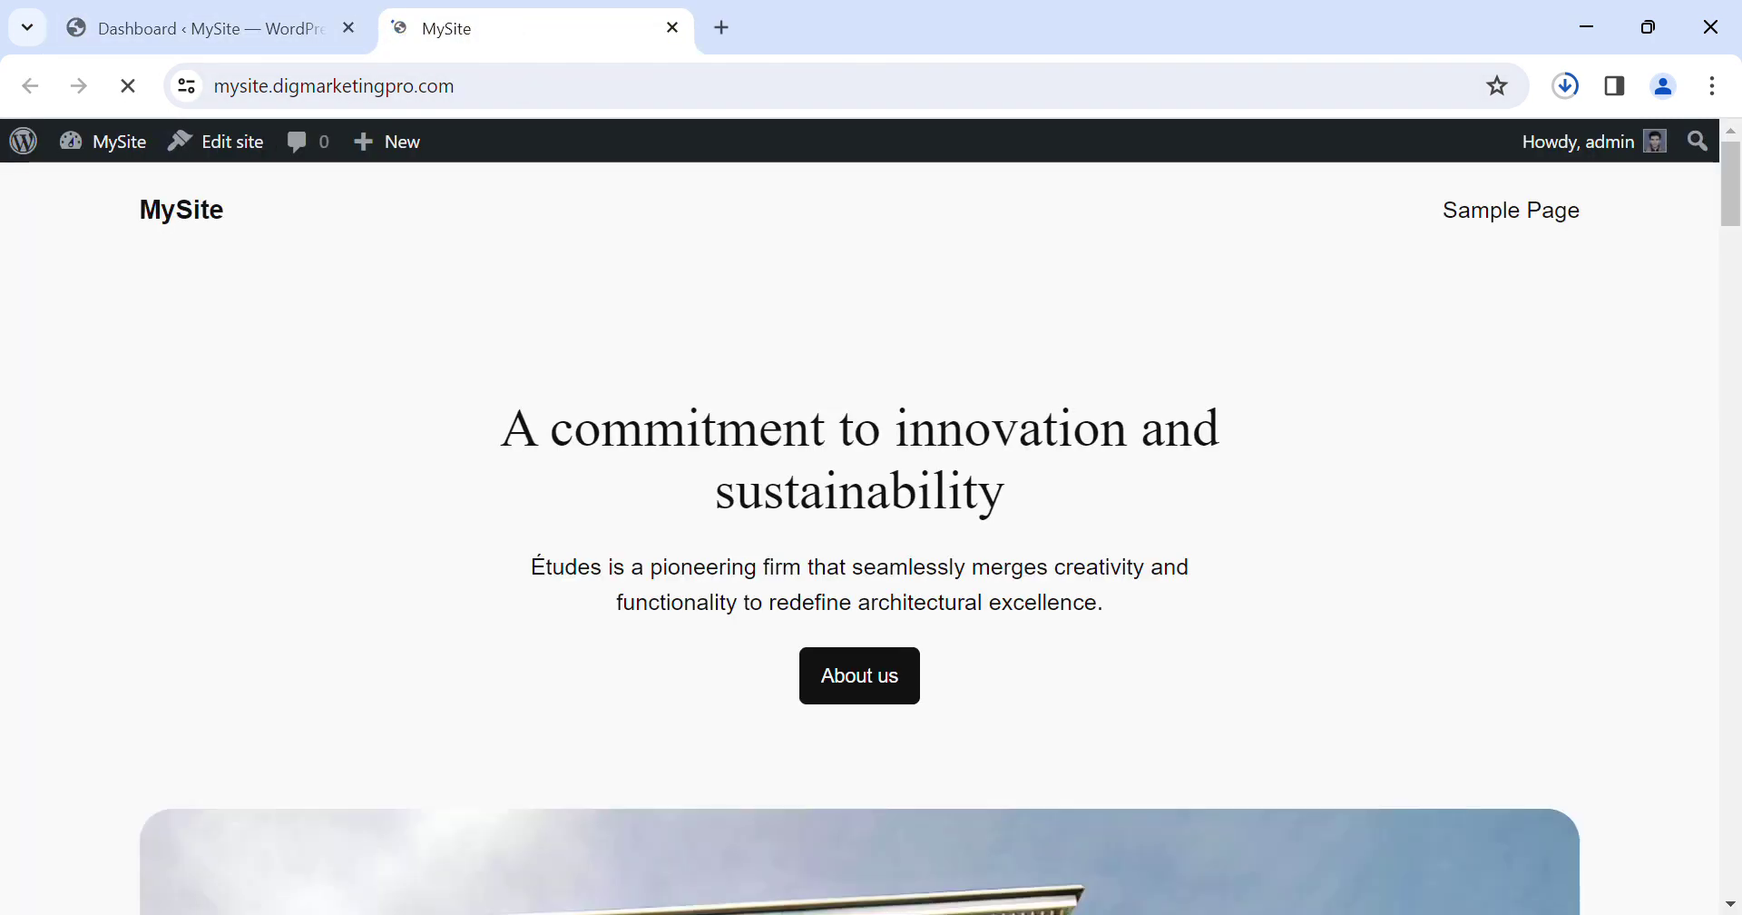
scroll(861, 535, "down", 15)
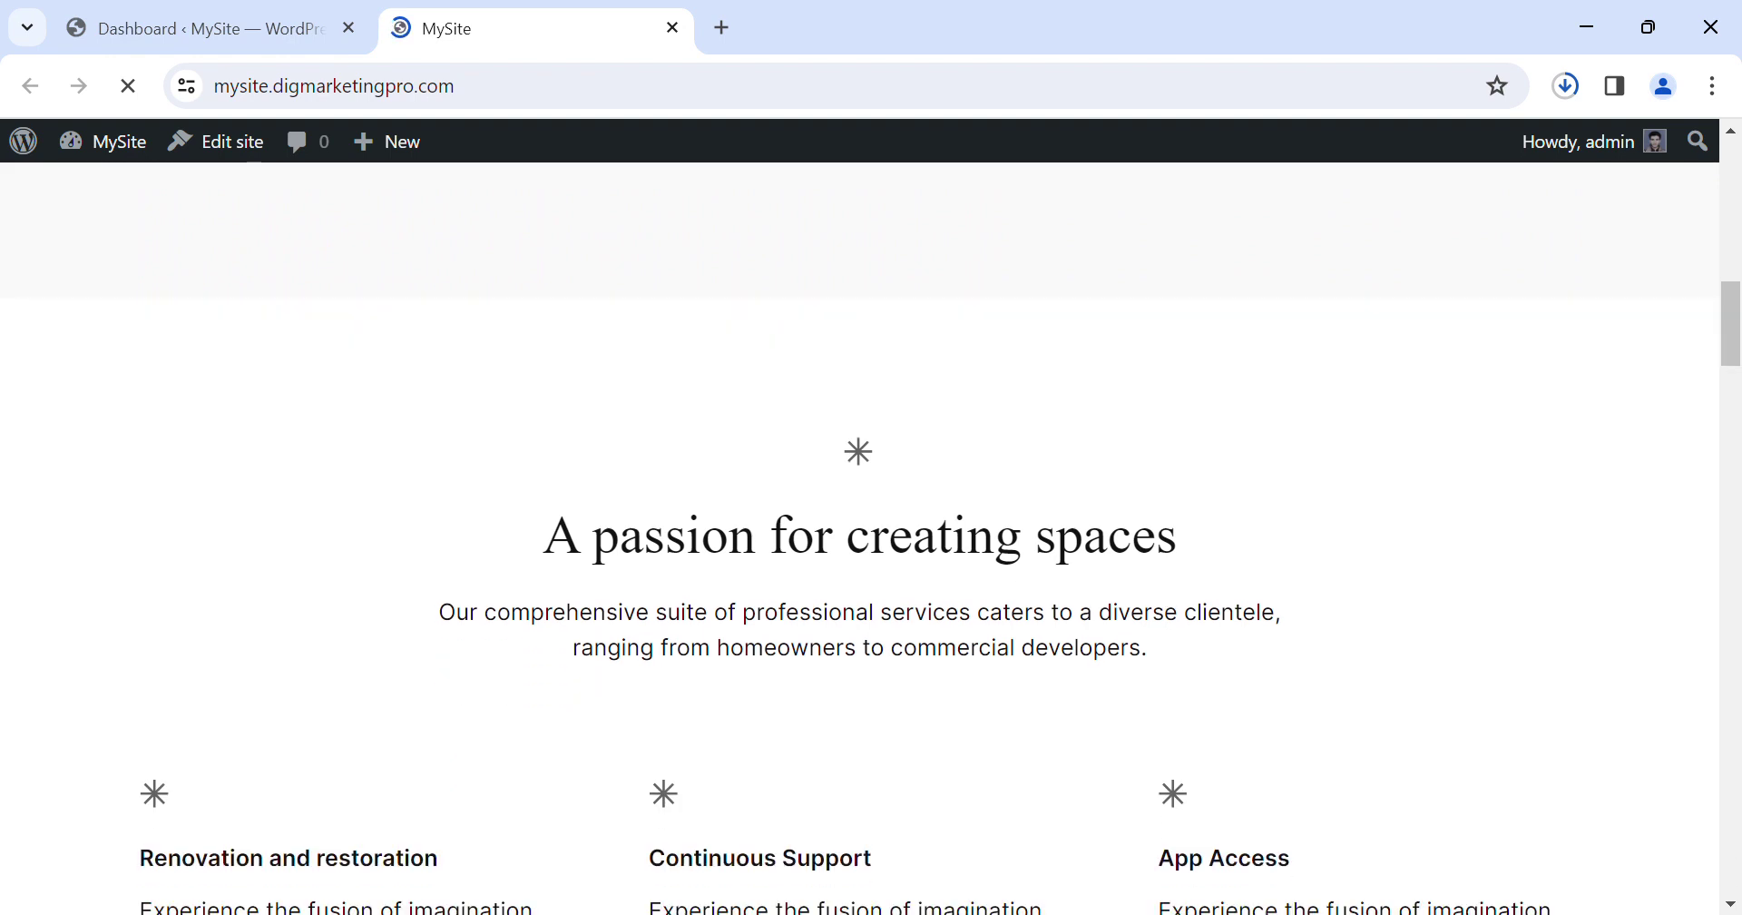
scroll(860, 536, "down", 20)
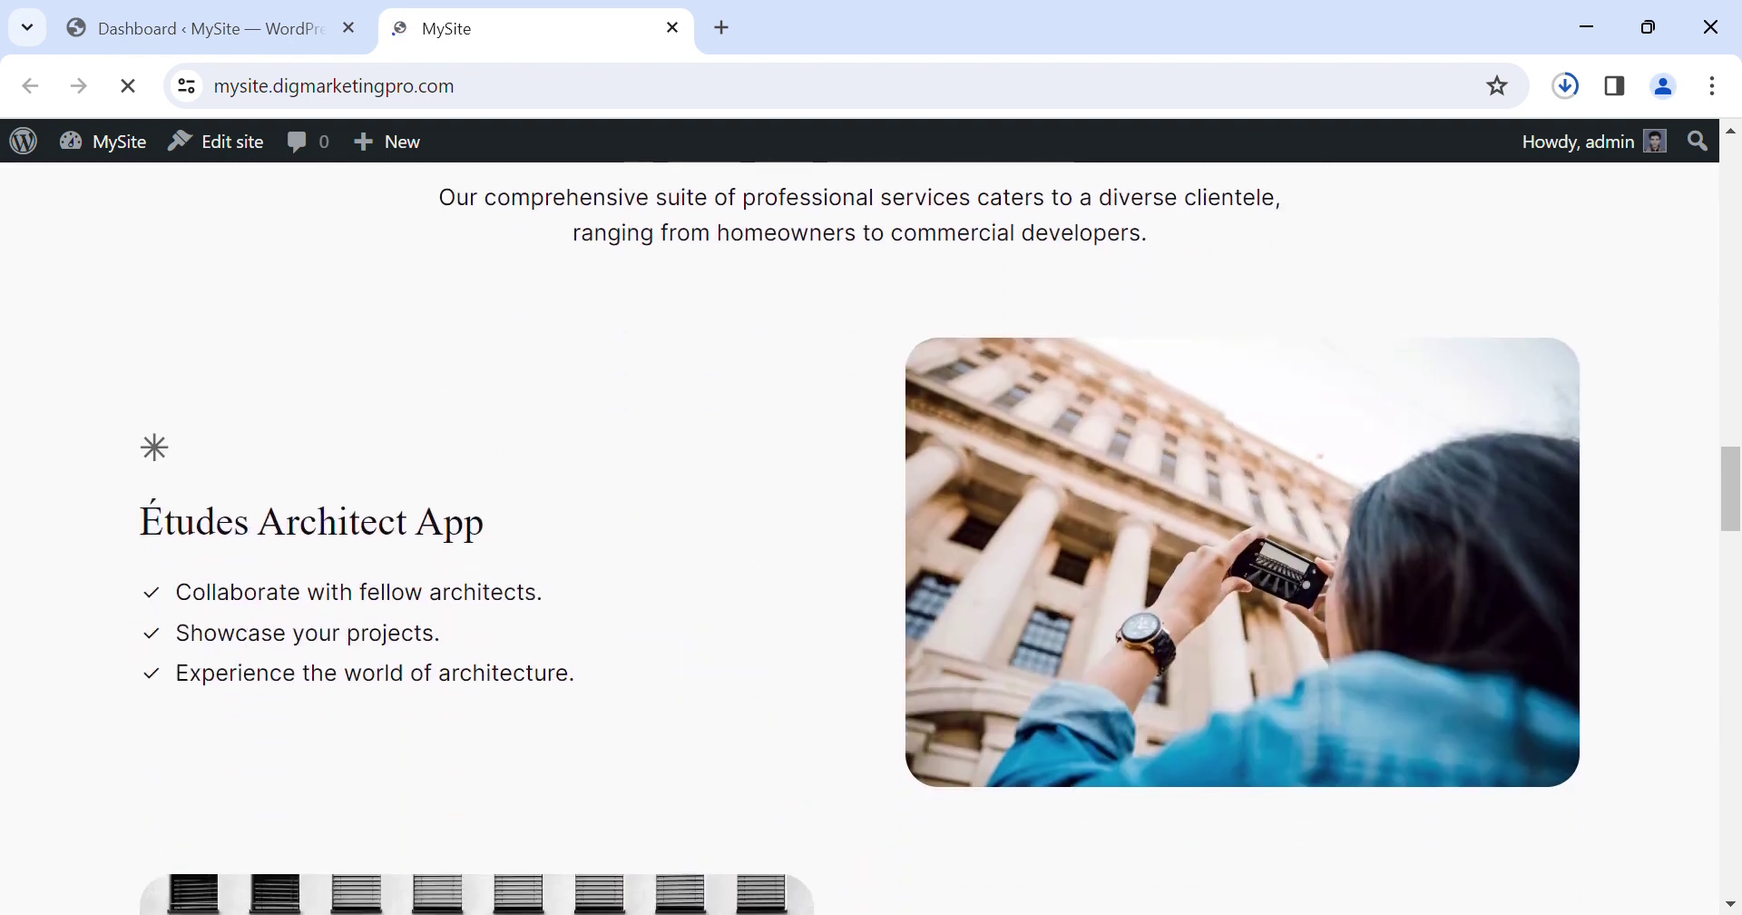
scroll(860, 535, "down", 8)
scroll(860, 536, "up", 20)
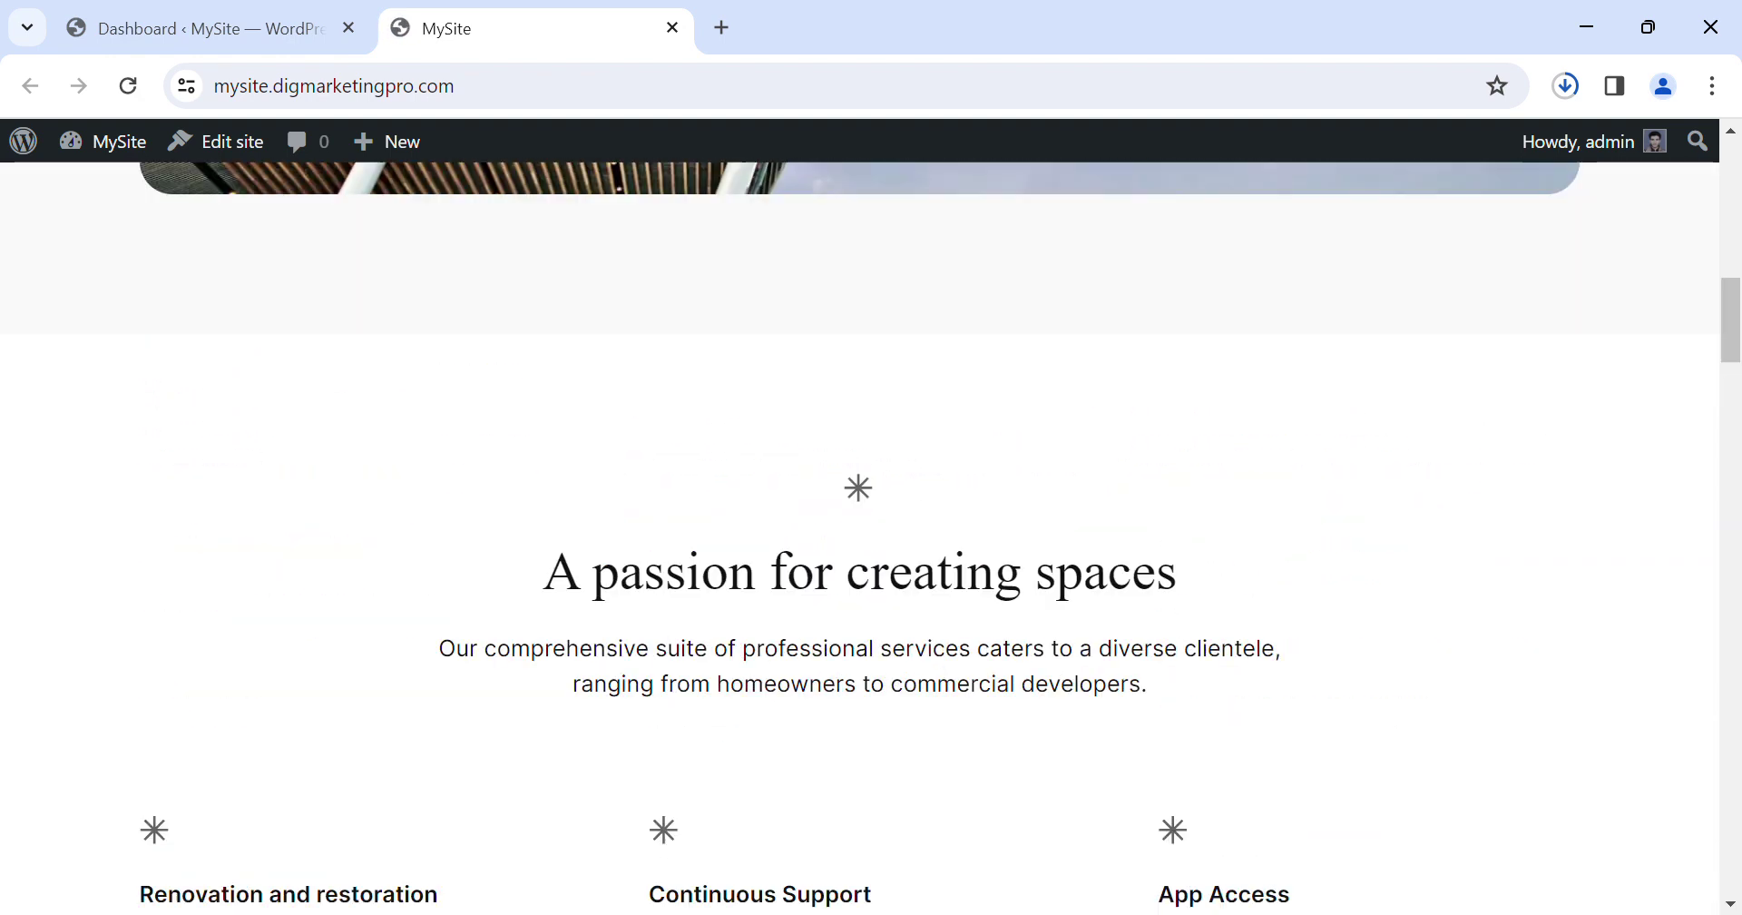
scroll(860, 535, "up", 10)
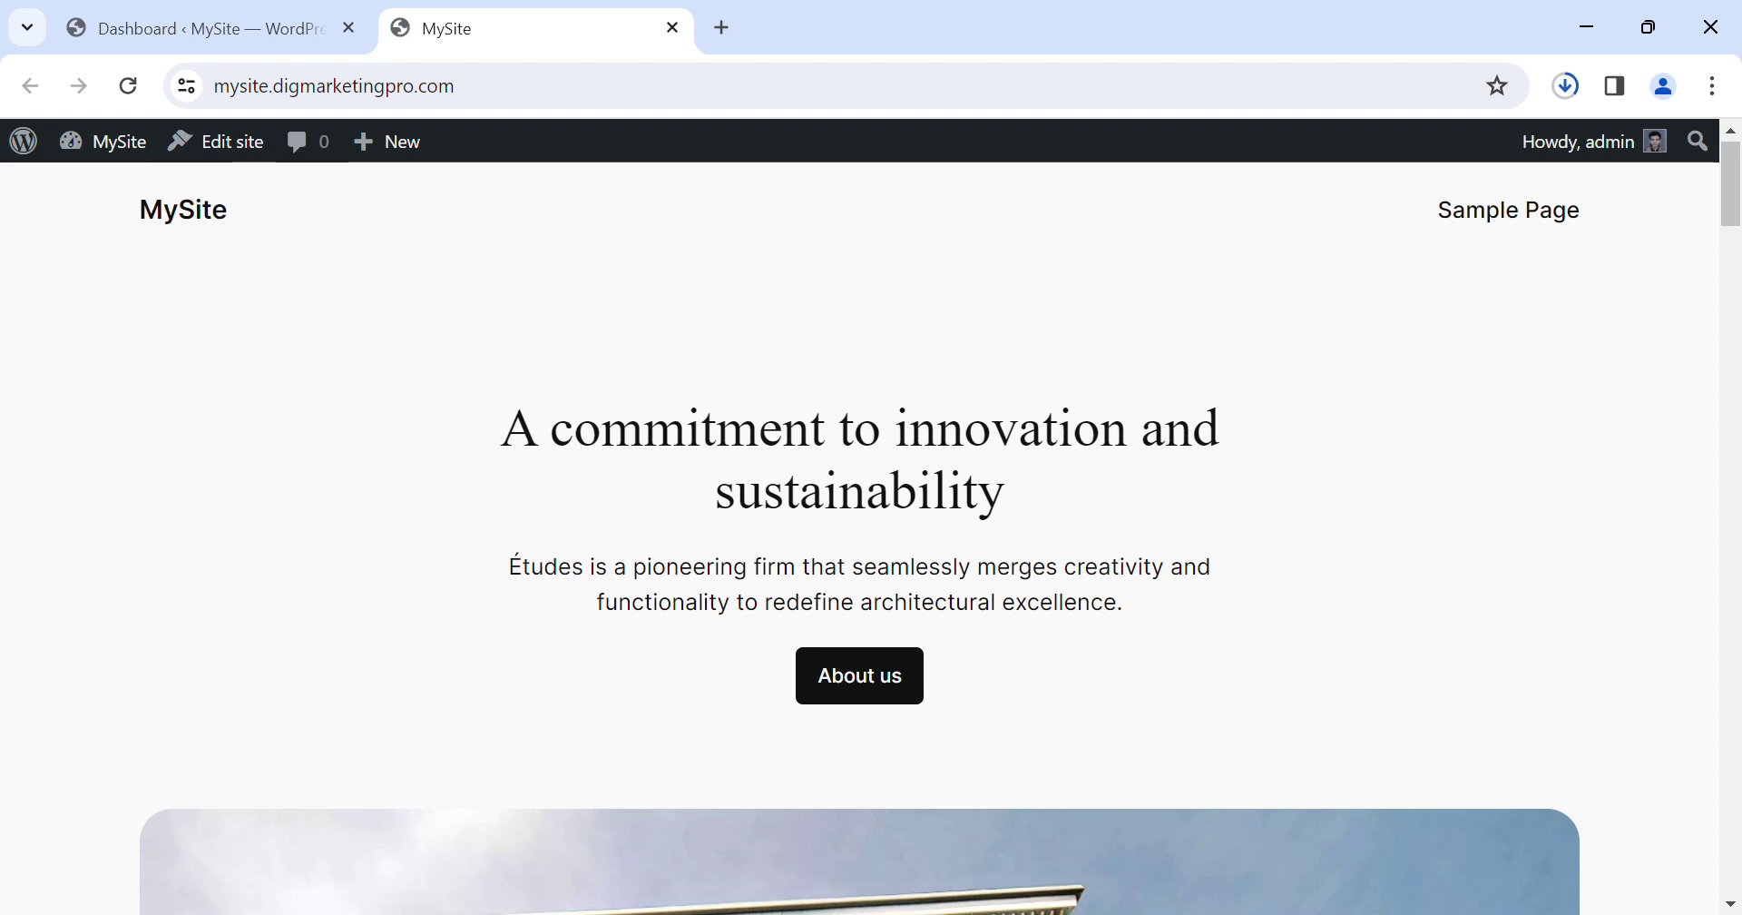
From the Dashboard, go to Appearance > Themes > Add New Theme and search for 'astra'.
left_click(194, 18)
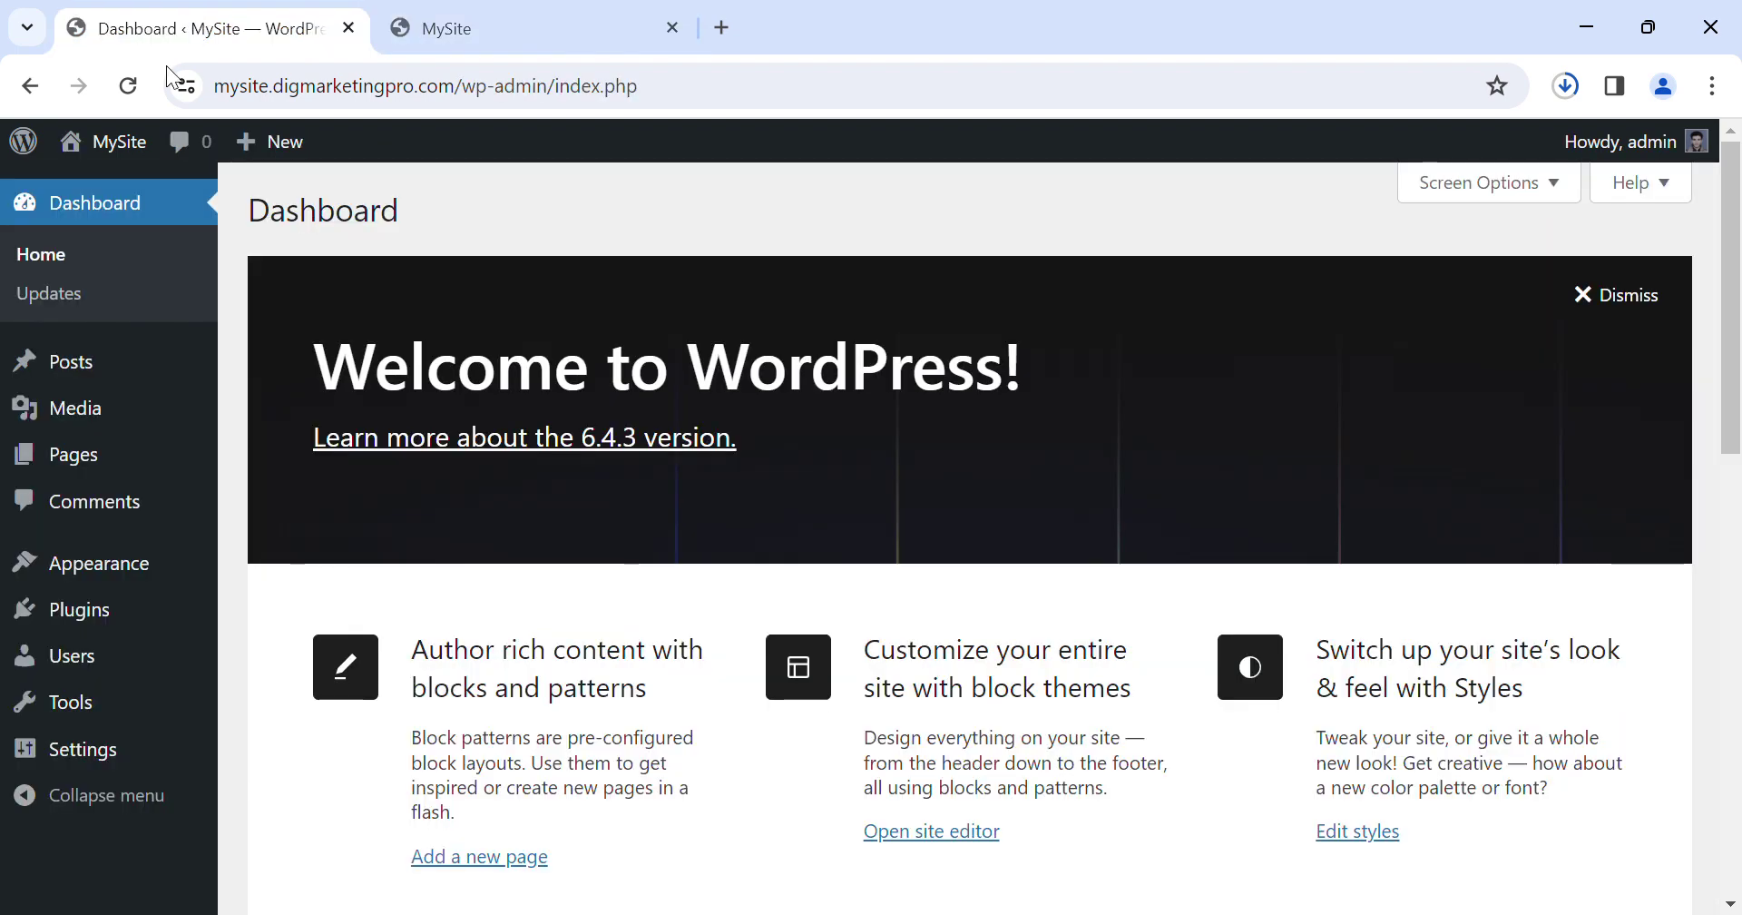
mouse_move(50, 561)
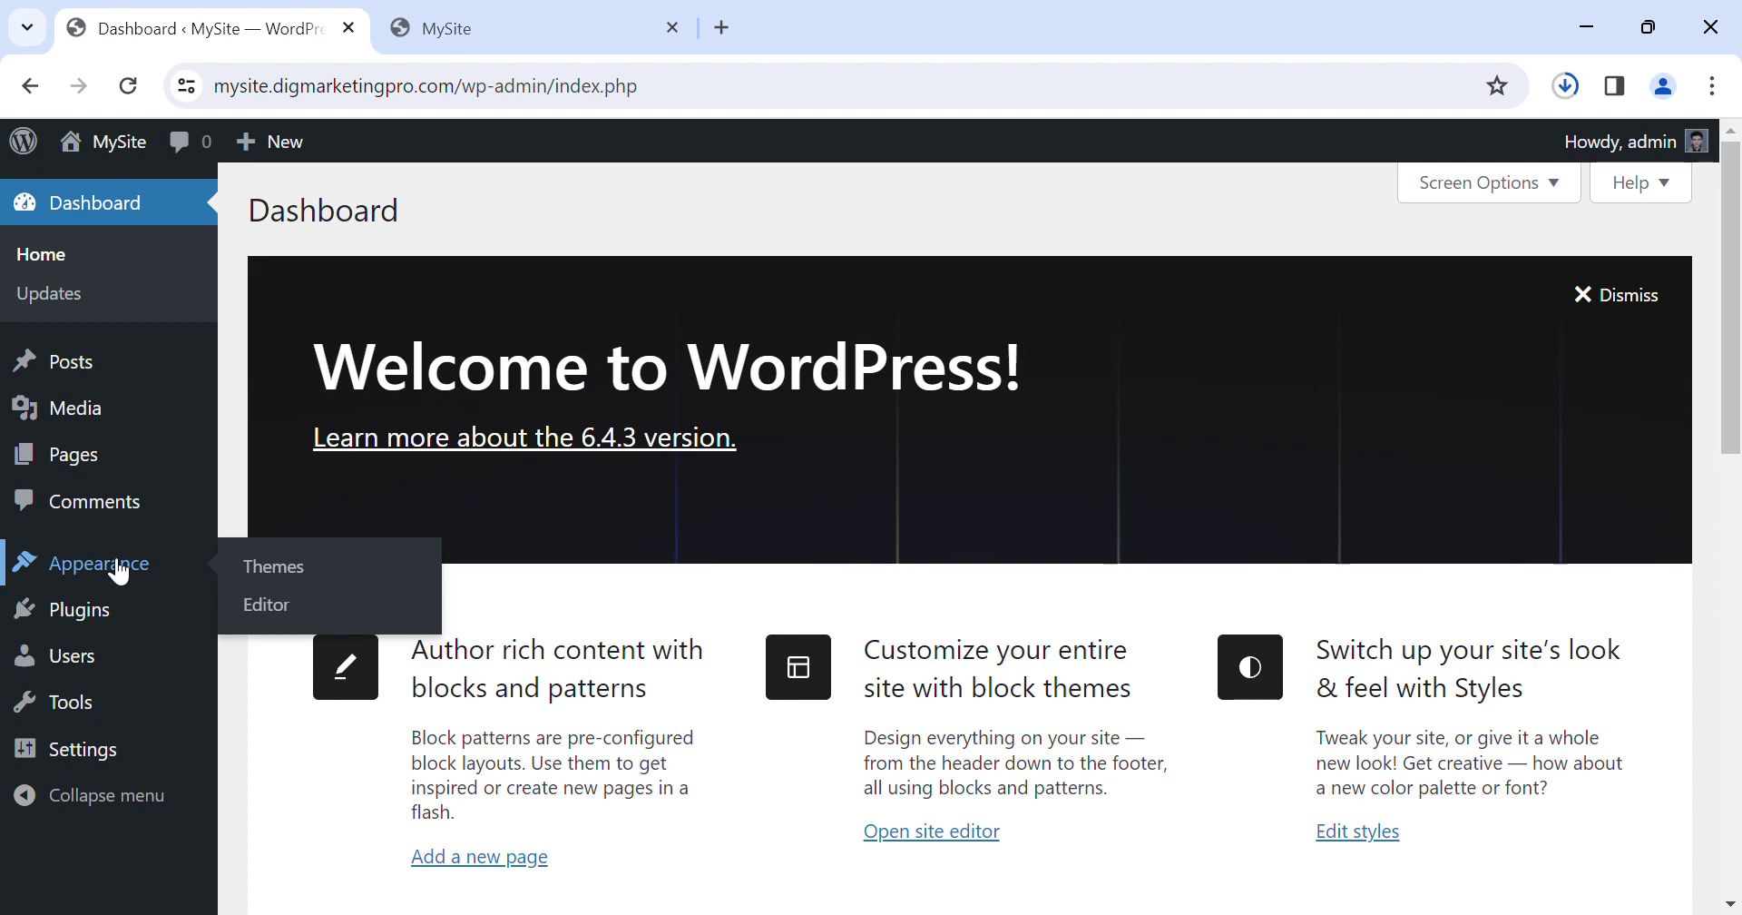
left_click(338, 578)
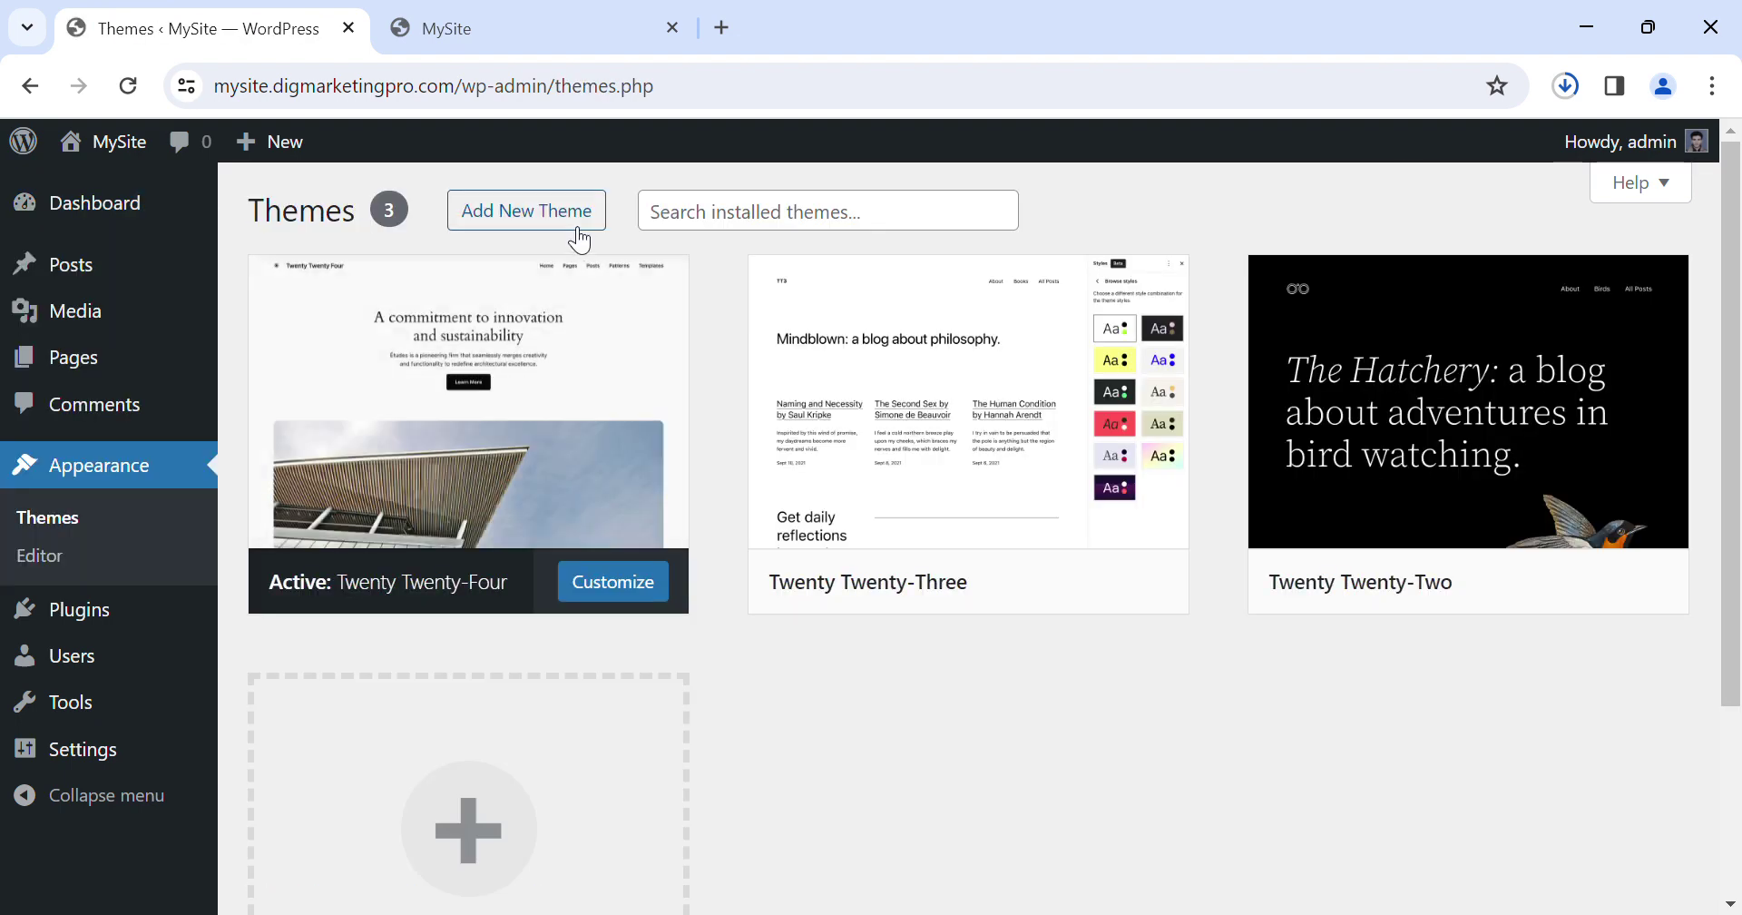
left_click(559, 218)
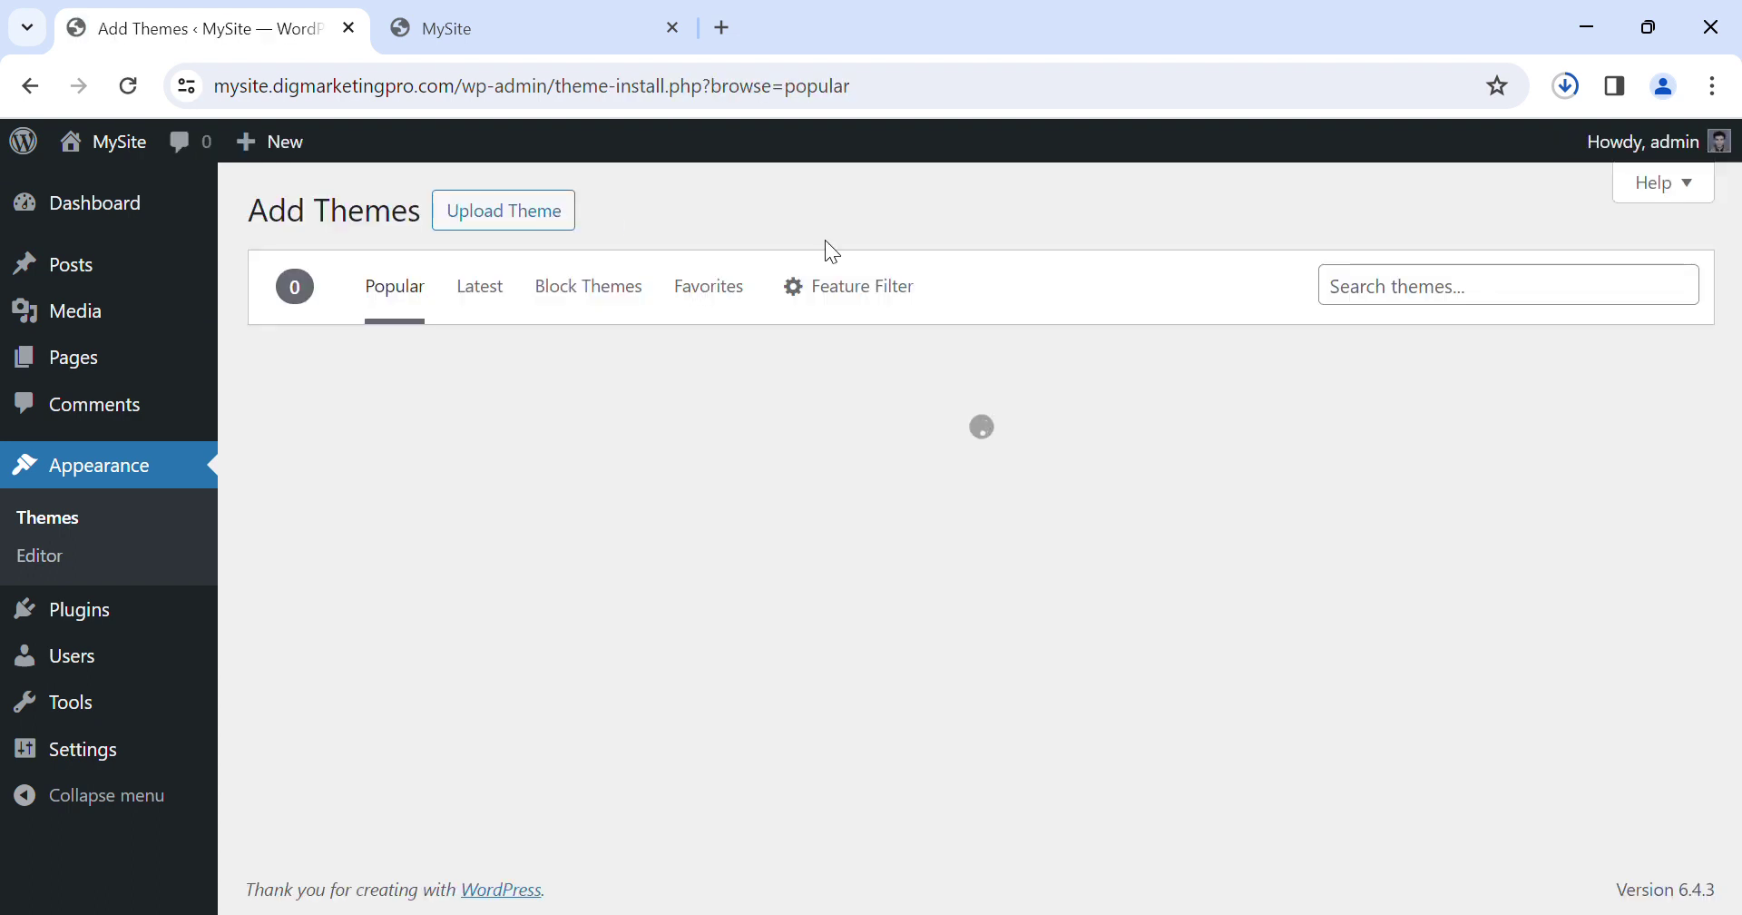
left_click(1388, 298)
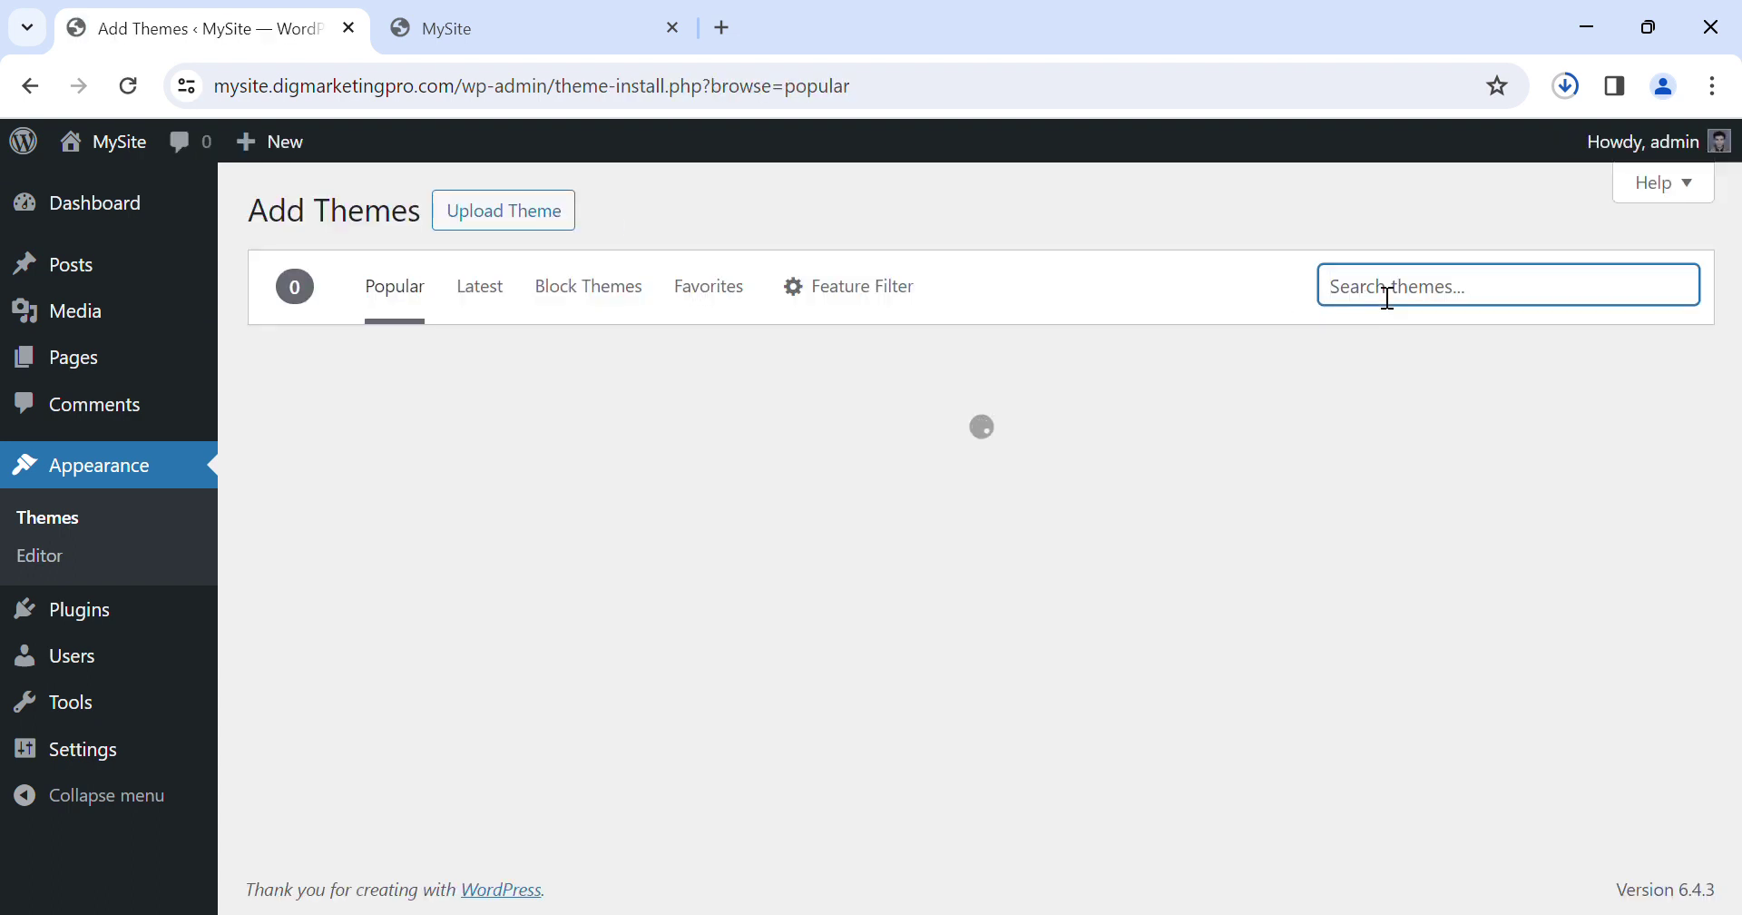
type("astra")
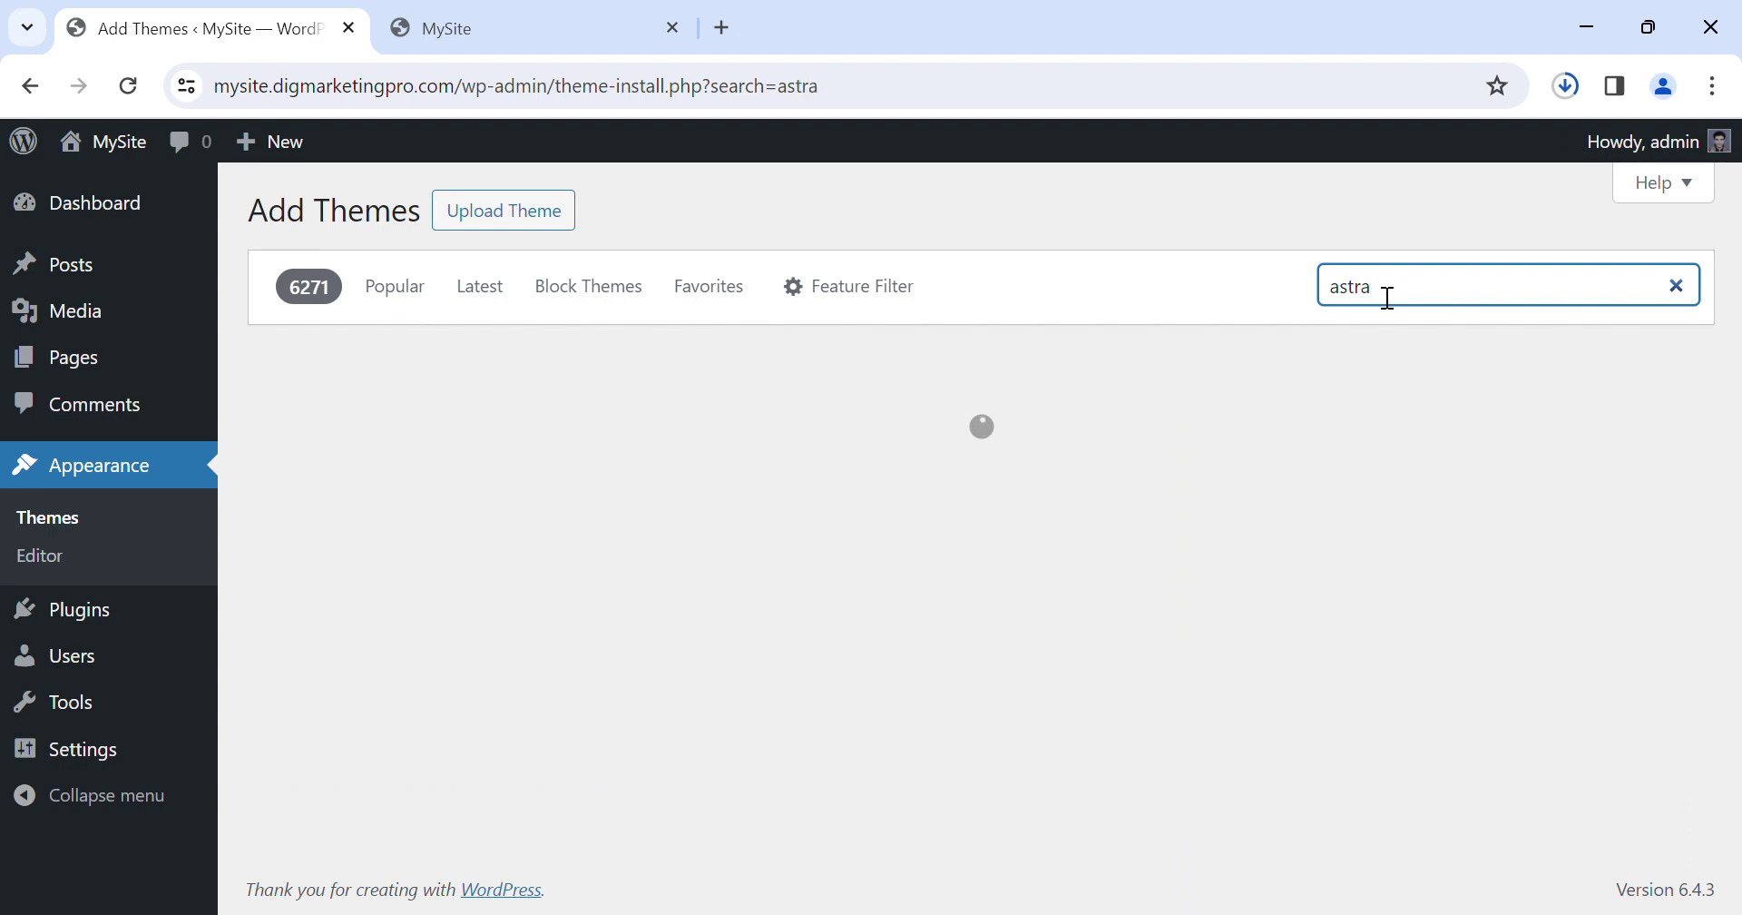
Install the Astra theme from its search result card and activate it.
mouse_move(556, 565)
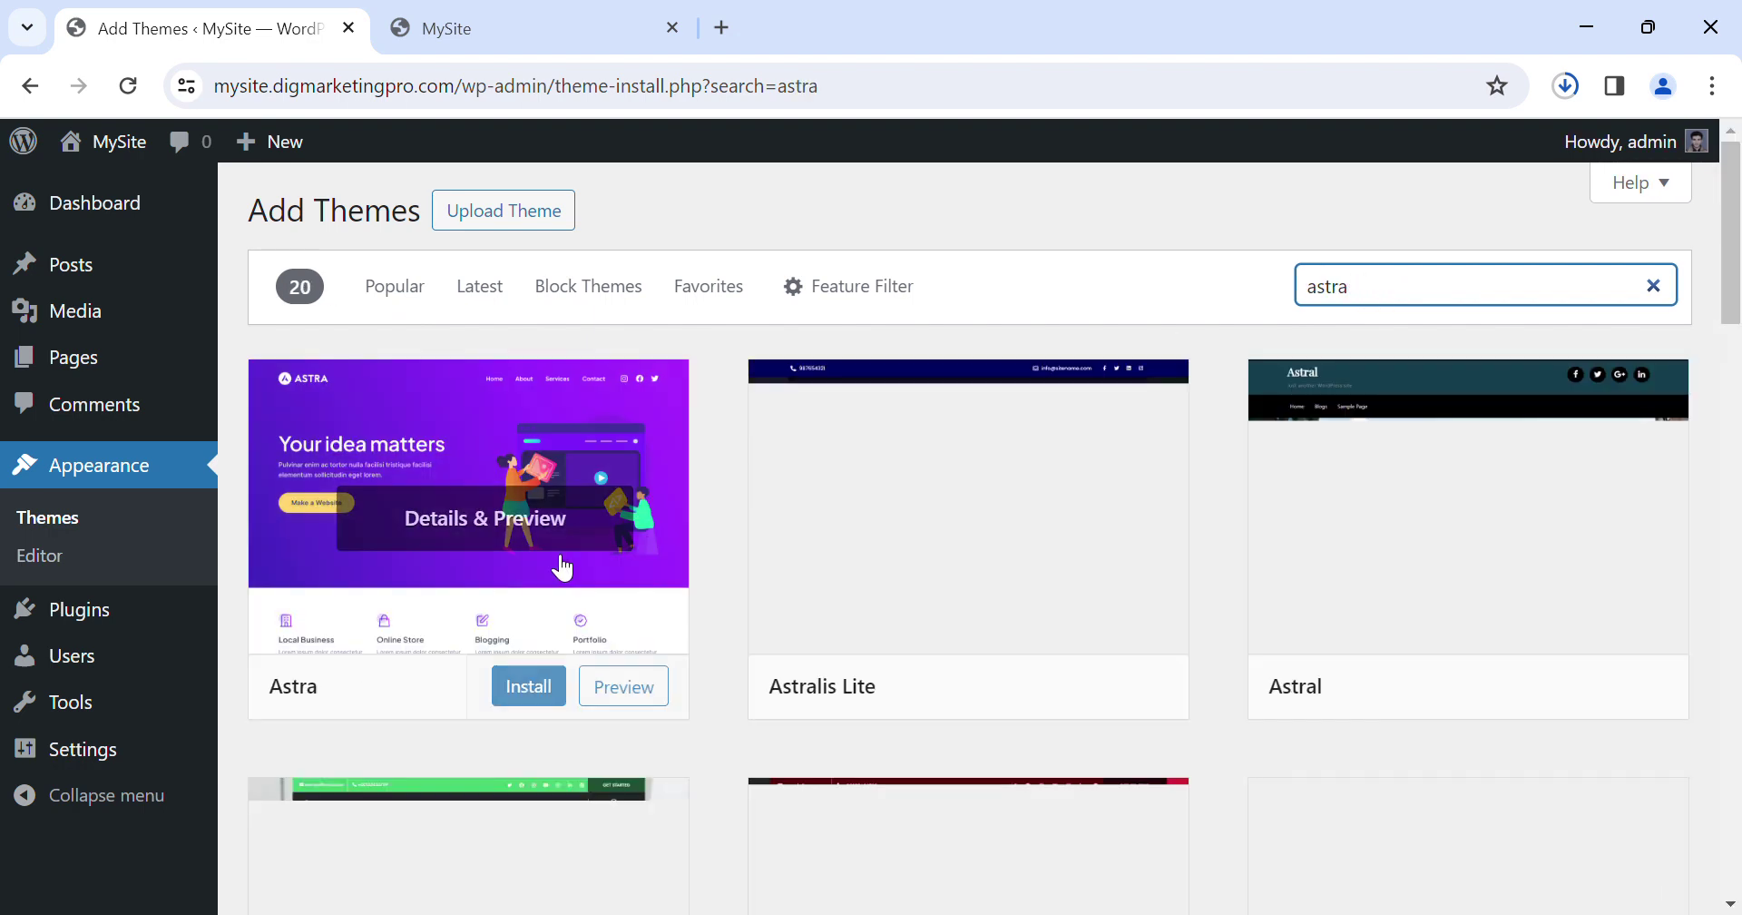
left_click(525, 704)
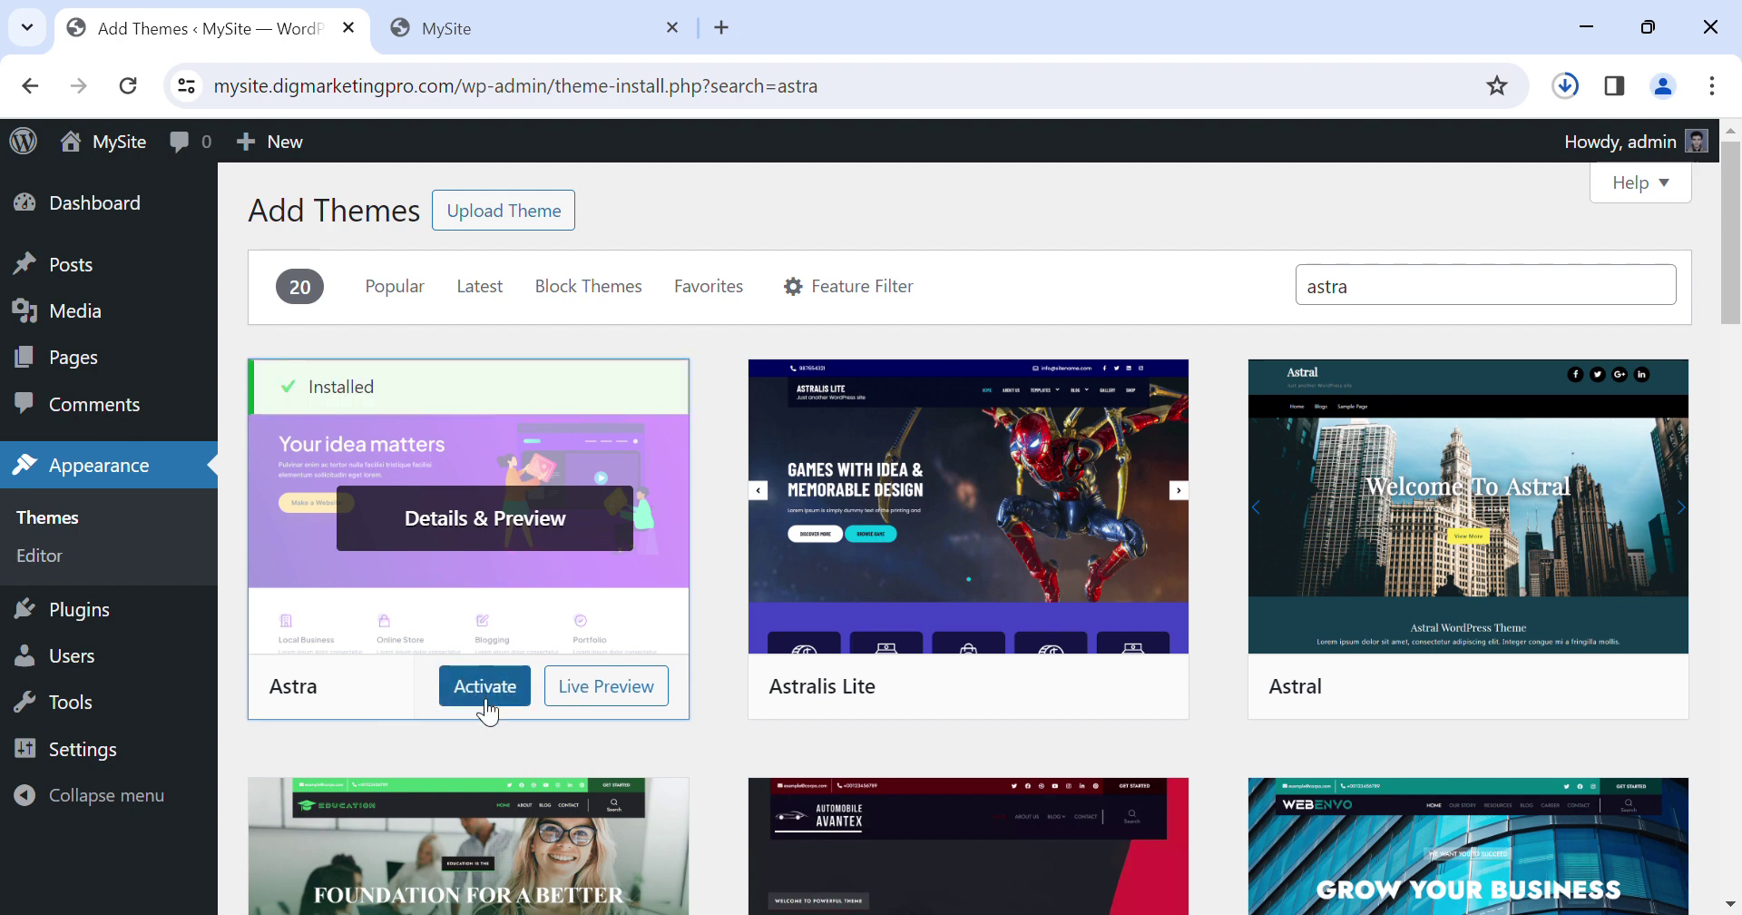
left_click(486, 701)
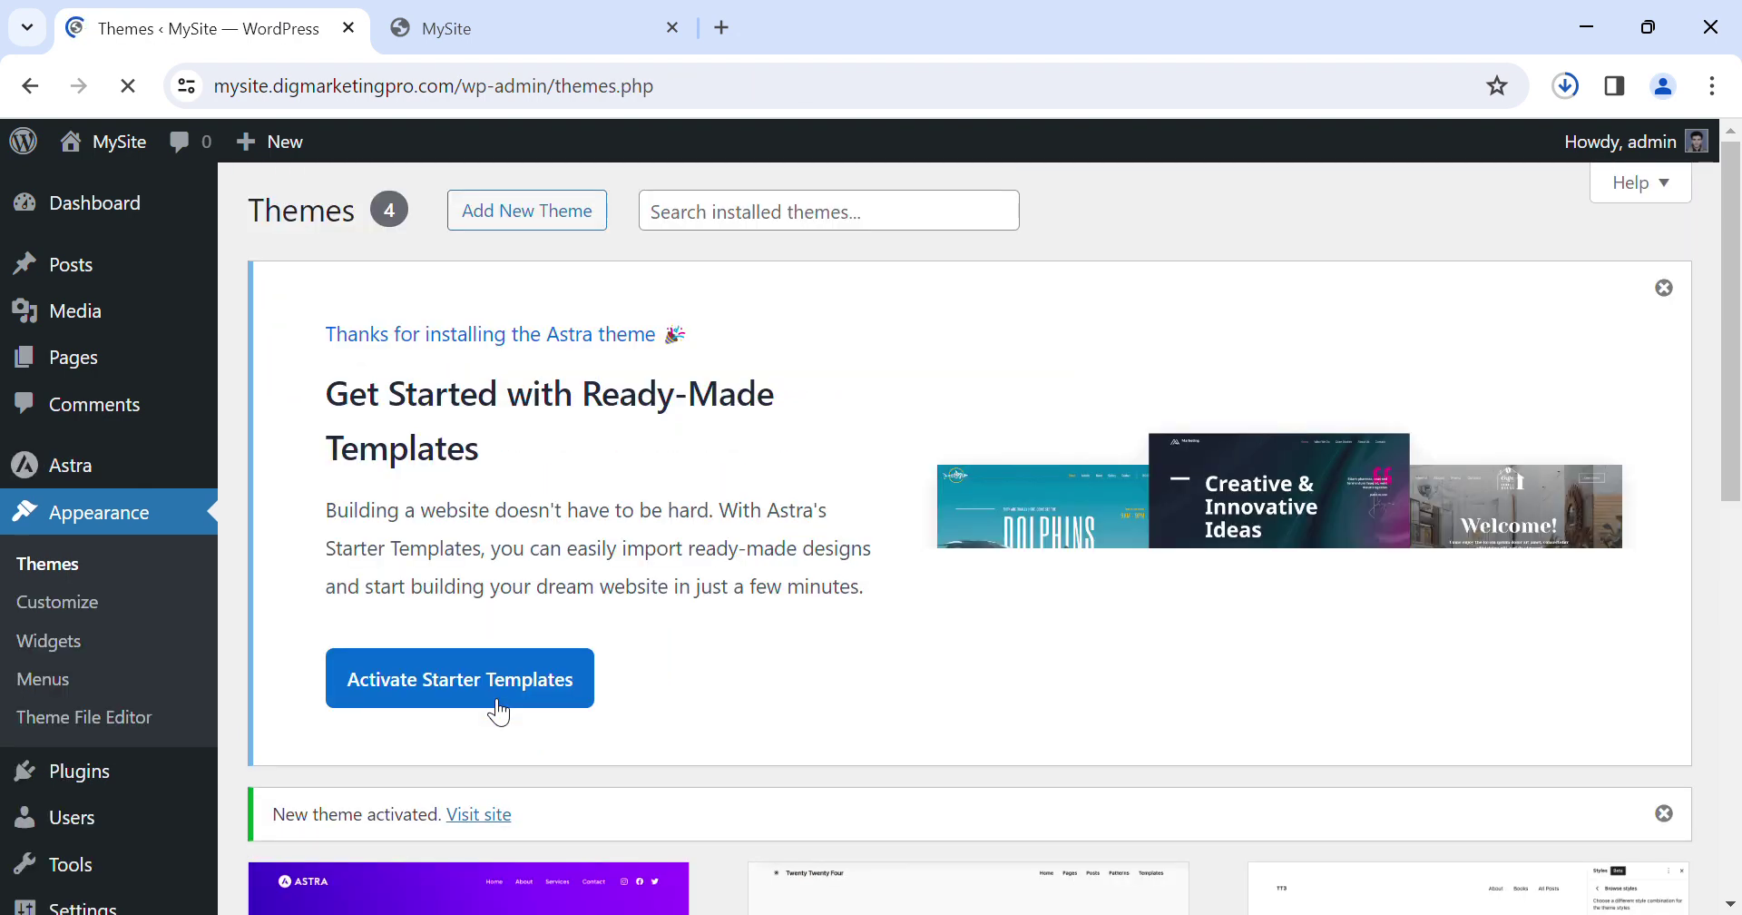
Activate Astra's Starter Templates, choose Build with Templates, and select Elementor as the builder.
left_click(421, 690)
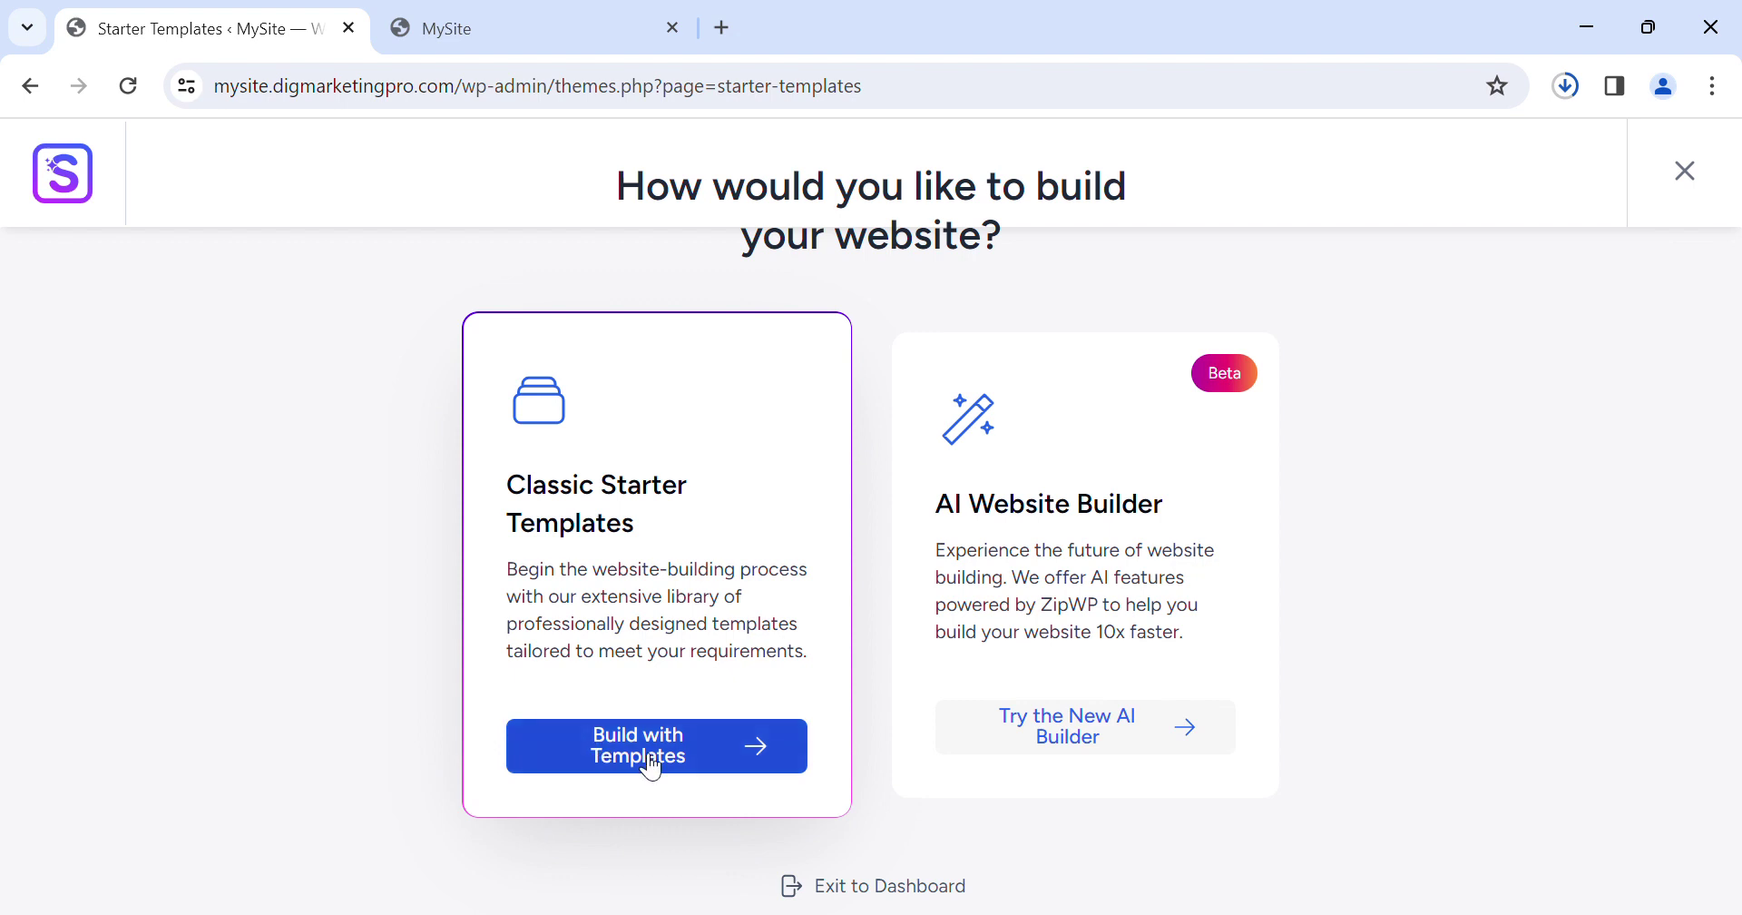
left_click(683, 769)
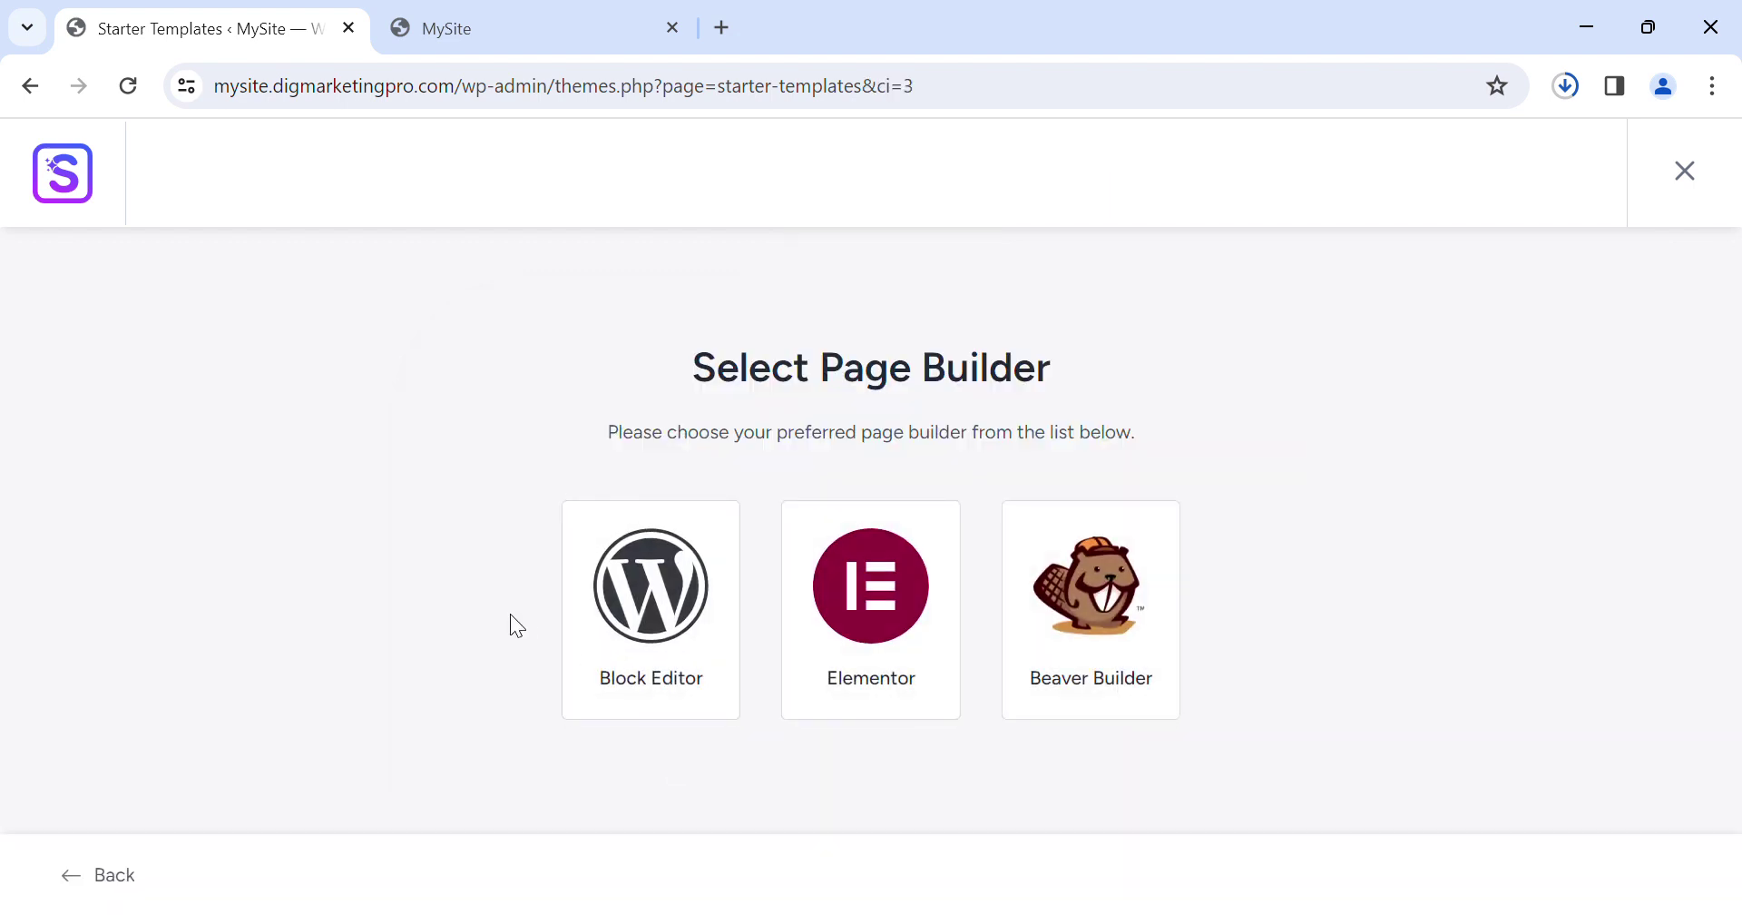
left_click(862, 599)
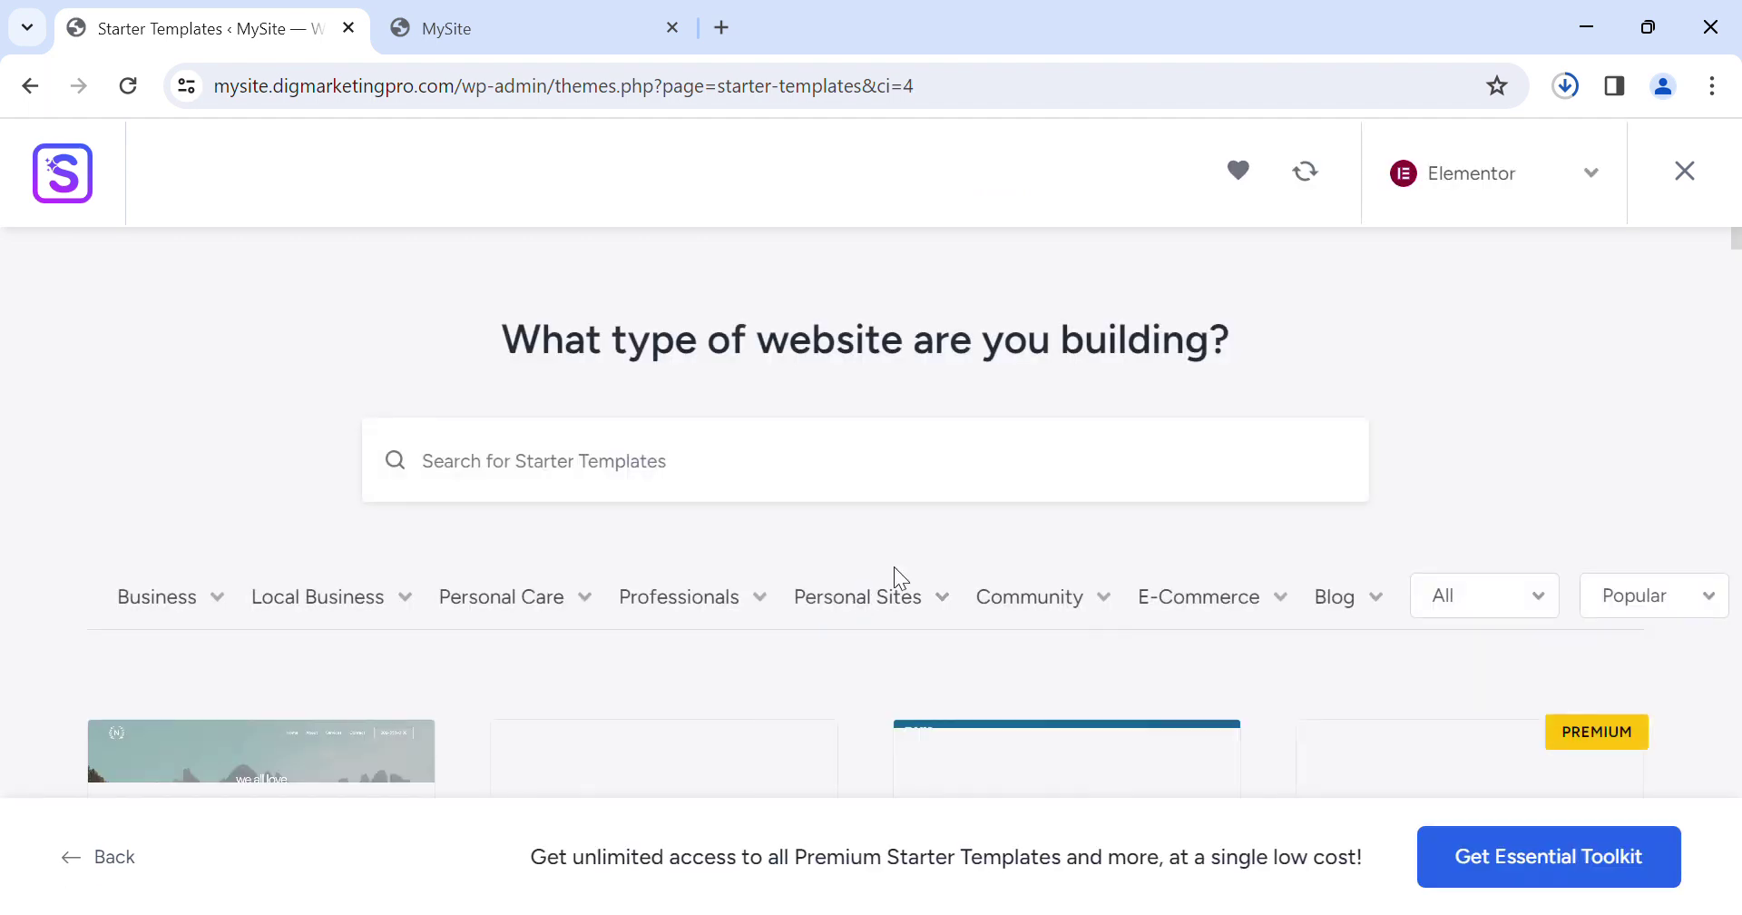
Browse the Starter Templates grid and select the Organic Store template.
scroll(1272, 471, "down", 5)
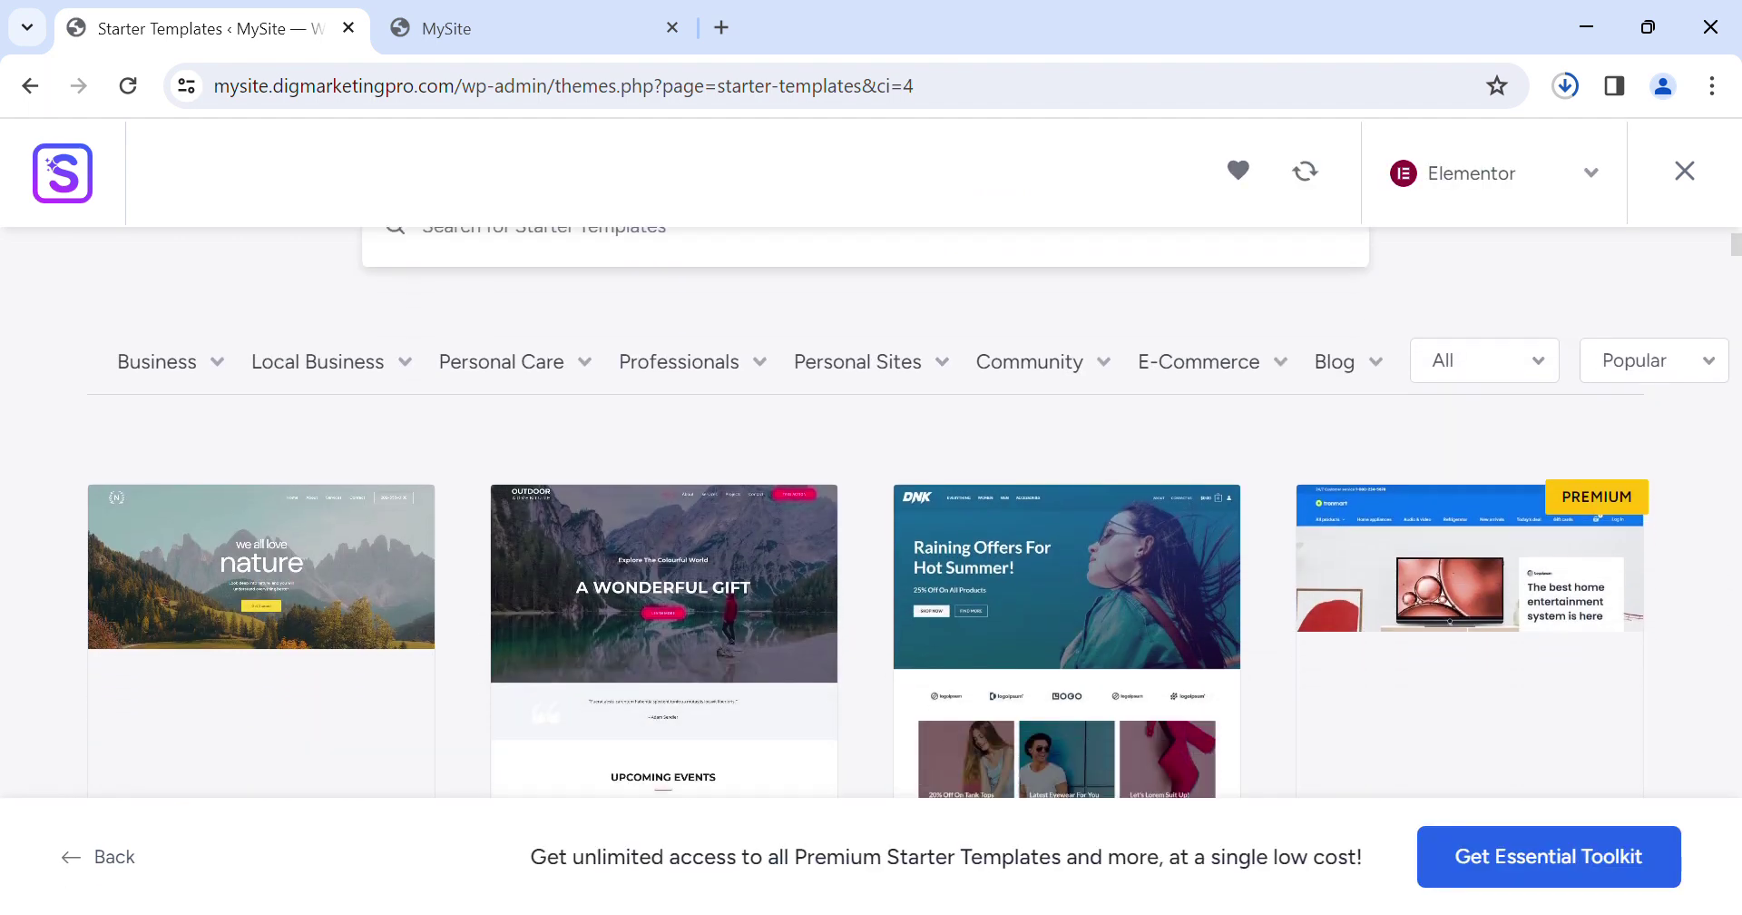
scroll(869, 516, "down", 4)
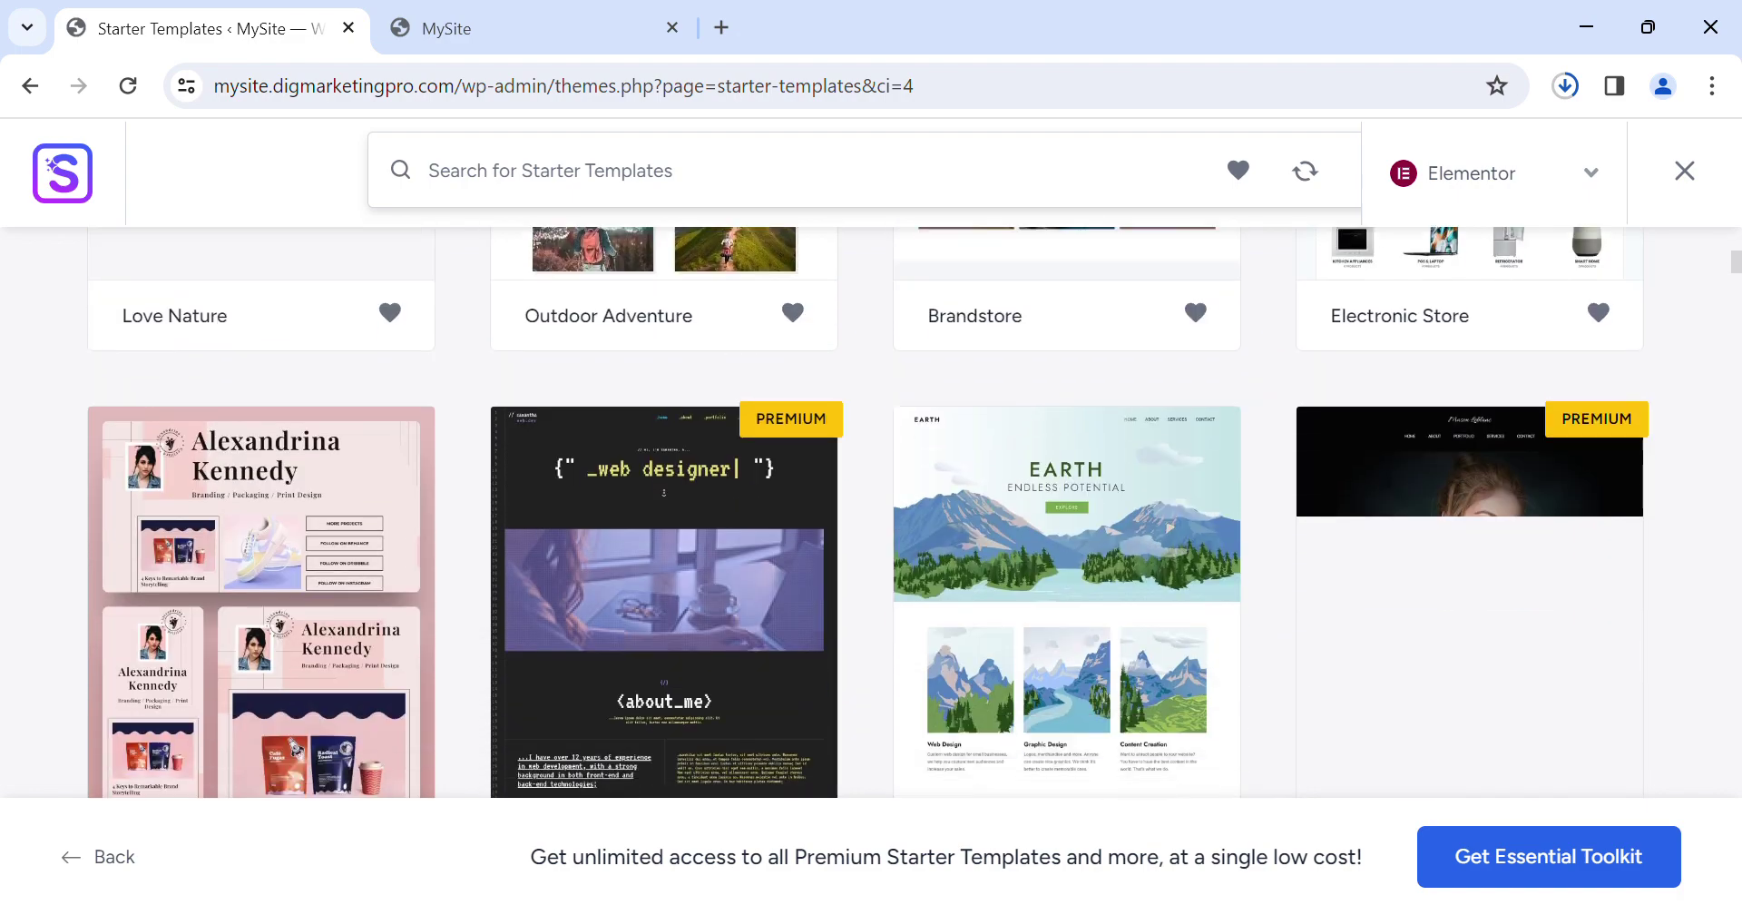
scroll(868, 512, "down", 10)
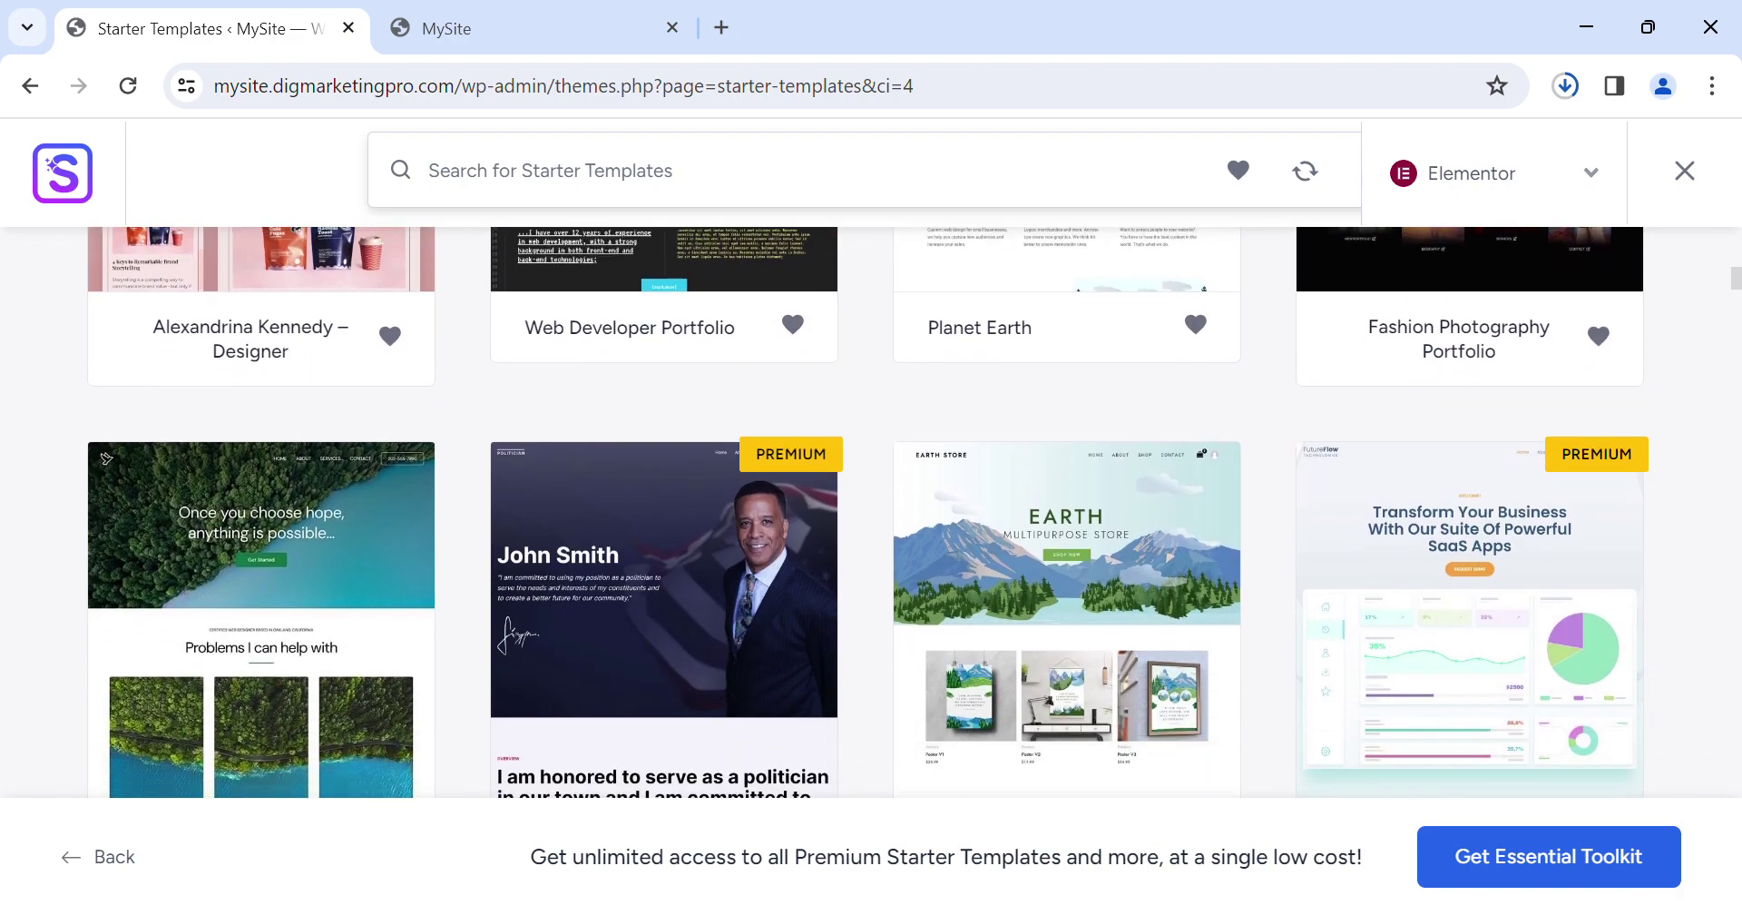
scroll(868, 512, "down", 7)
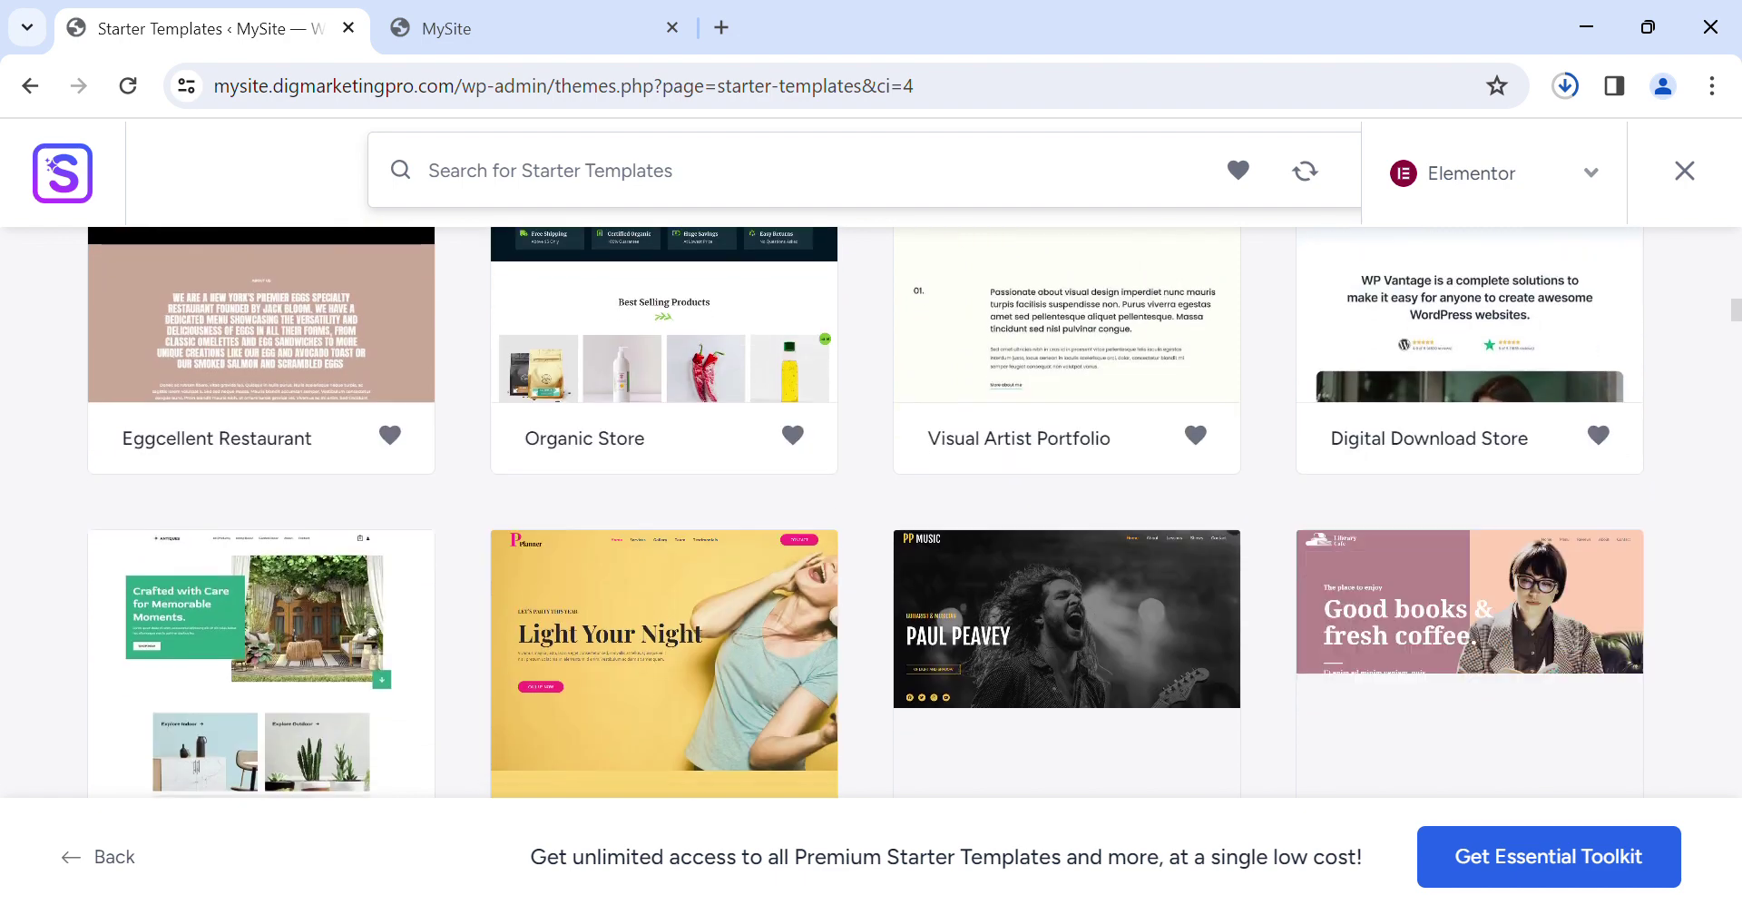
scroll(869, 511, "up", 2)
scroll(869, 512, "down", 3)
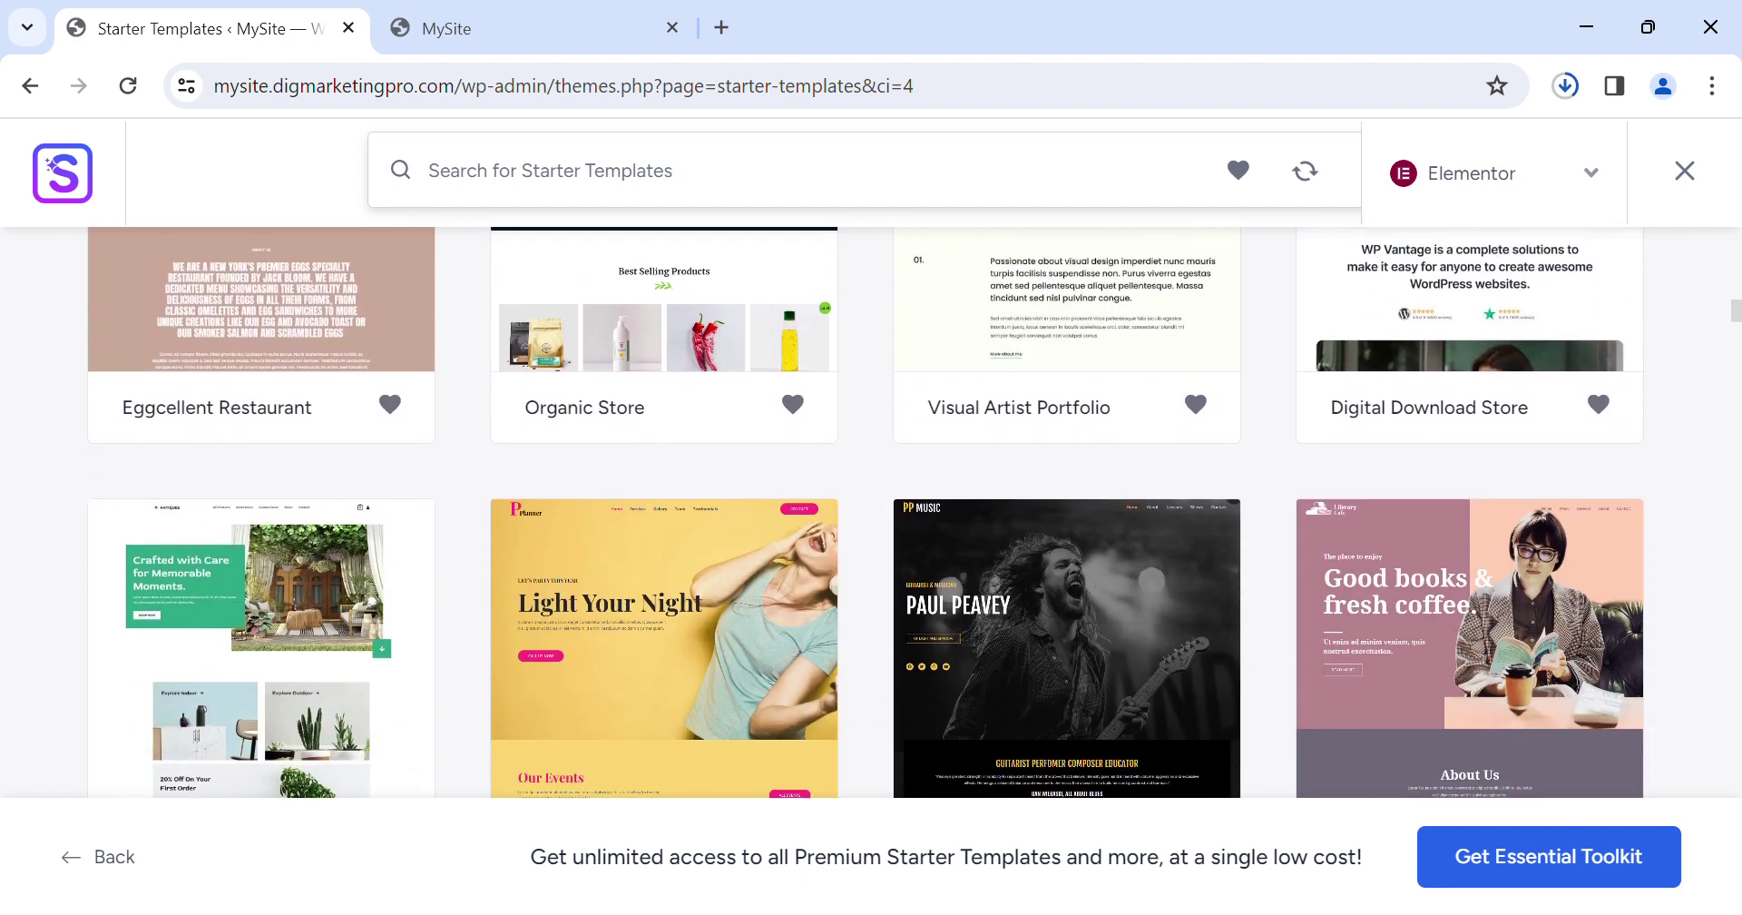
scroll(868, 512, "up", 2)
scroll(871, 512, "up", 1)
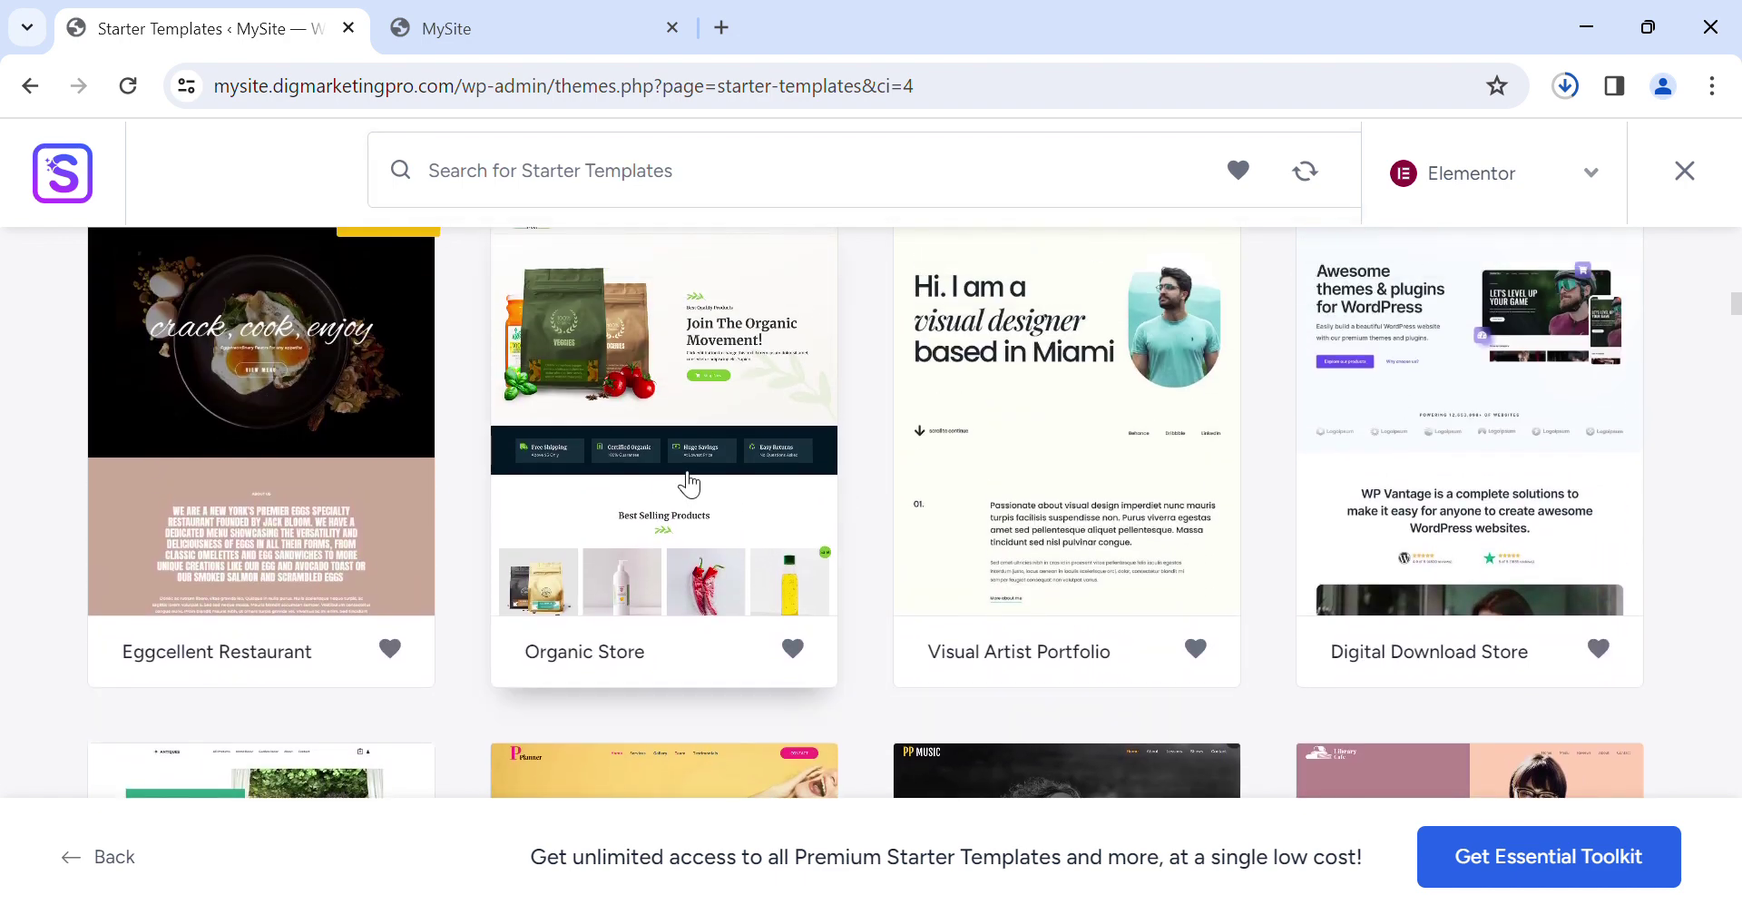
left_click(687, 475)
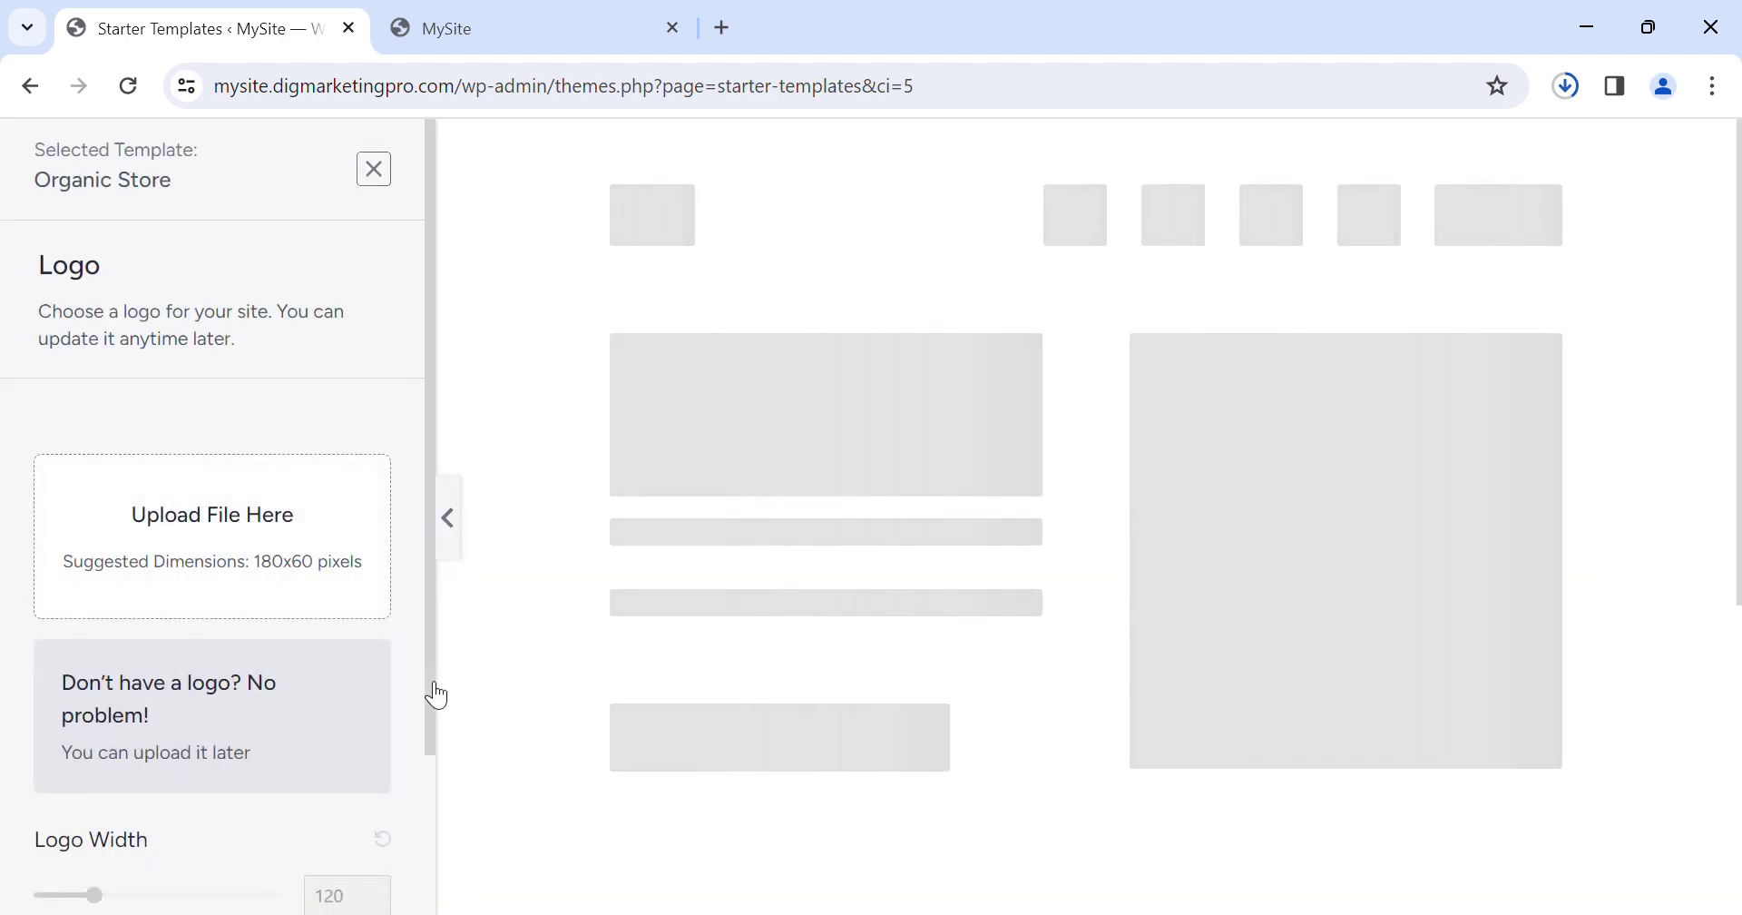
scroll(428, 787, "down", 2)
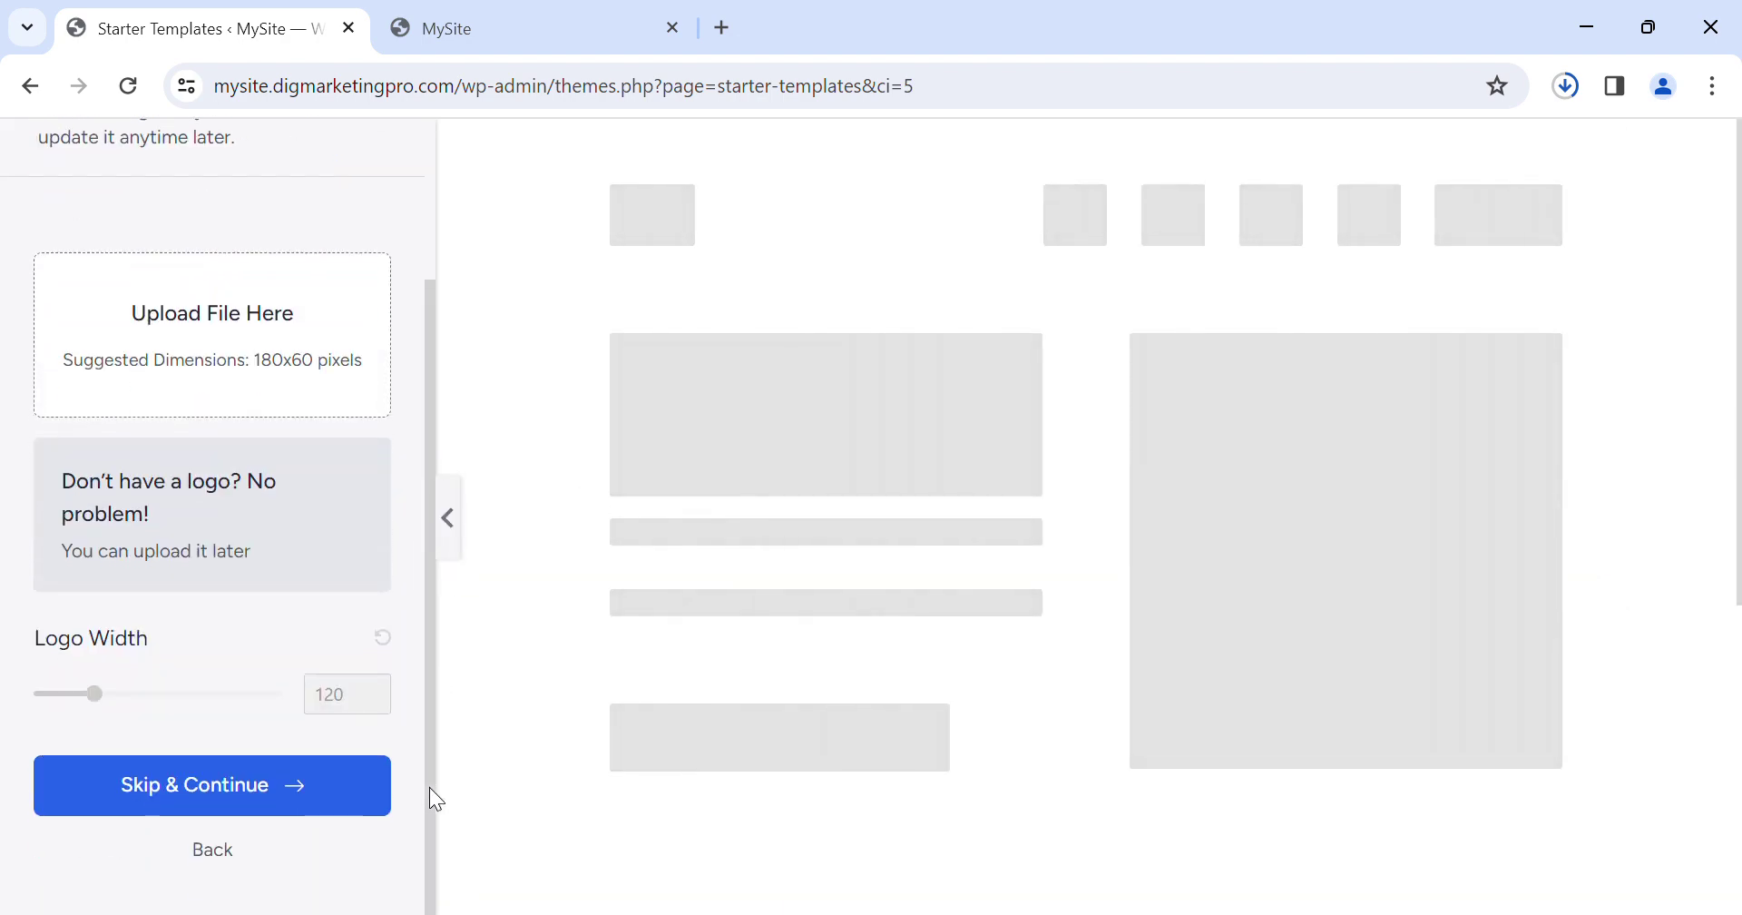
scroll(430, 263, "up", 2)
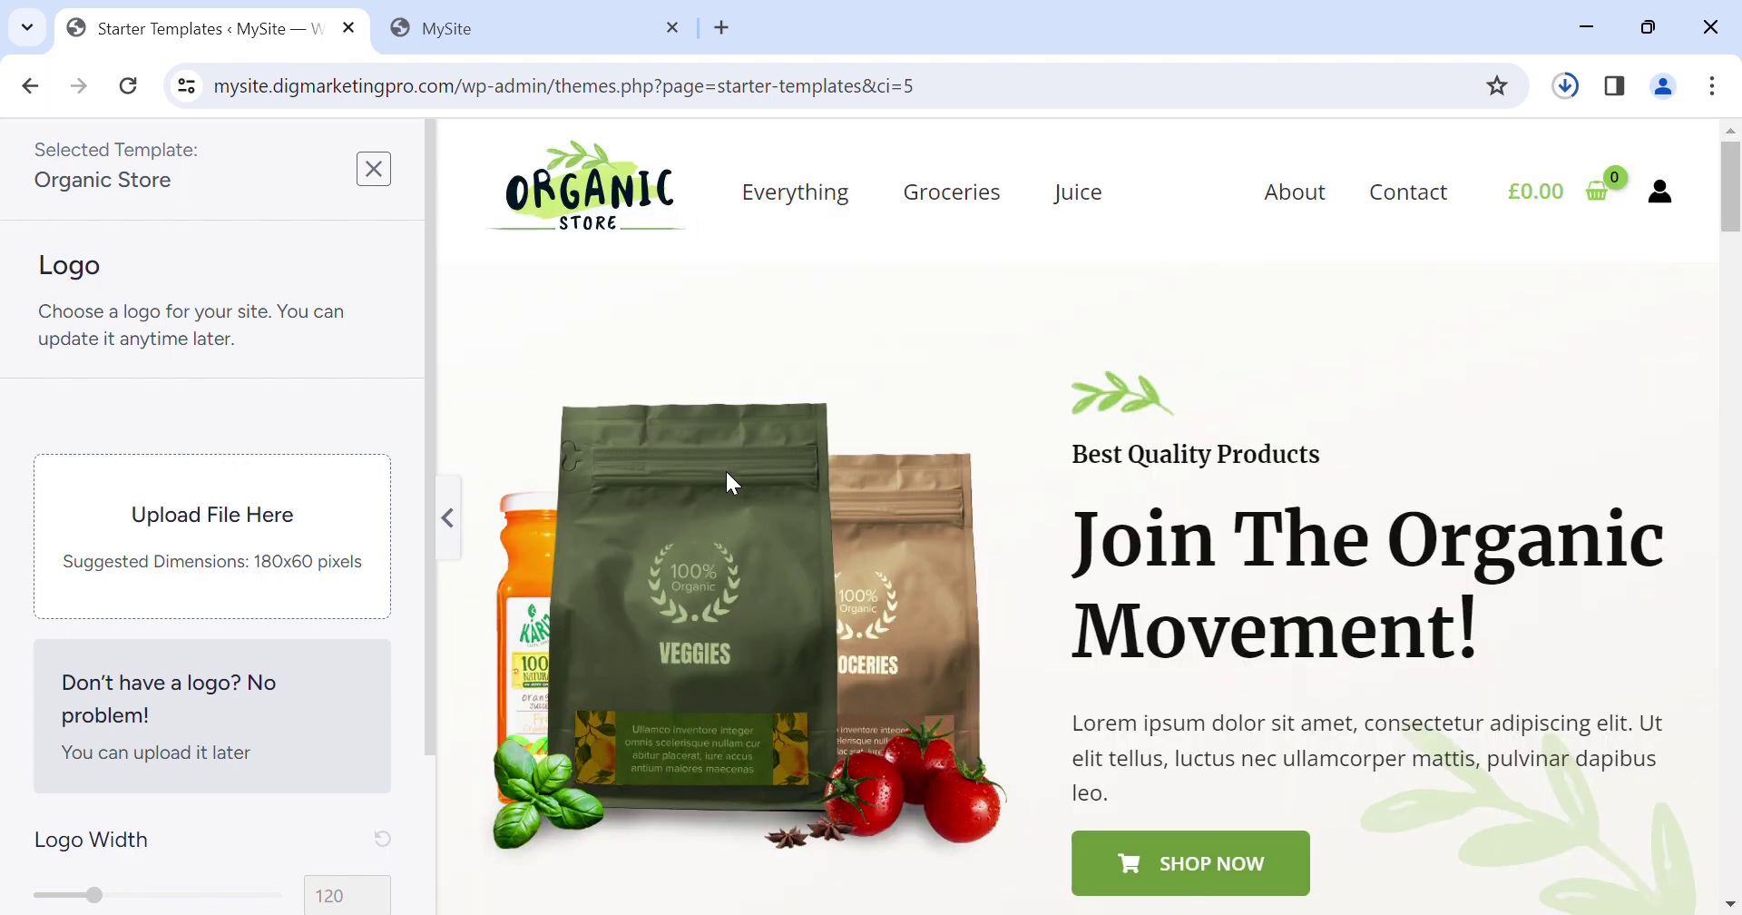
scroll(1067, 530, "down", 15)
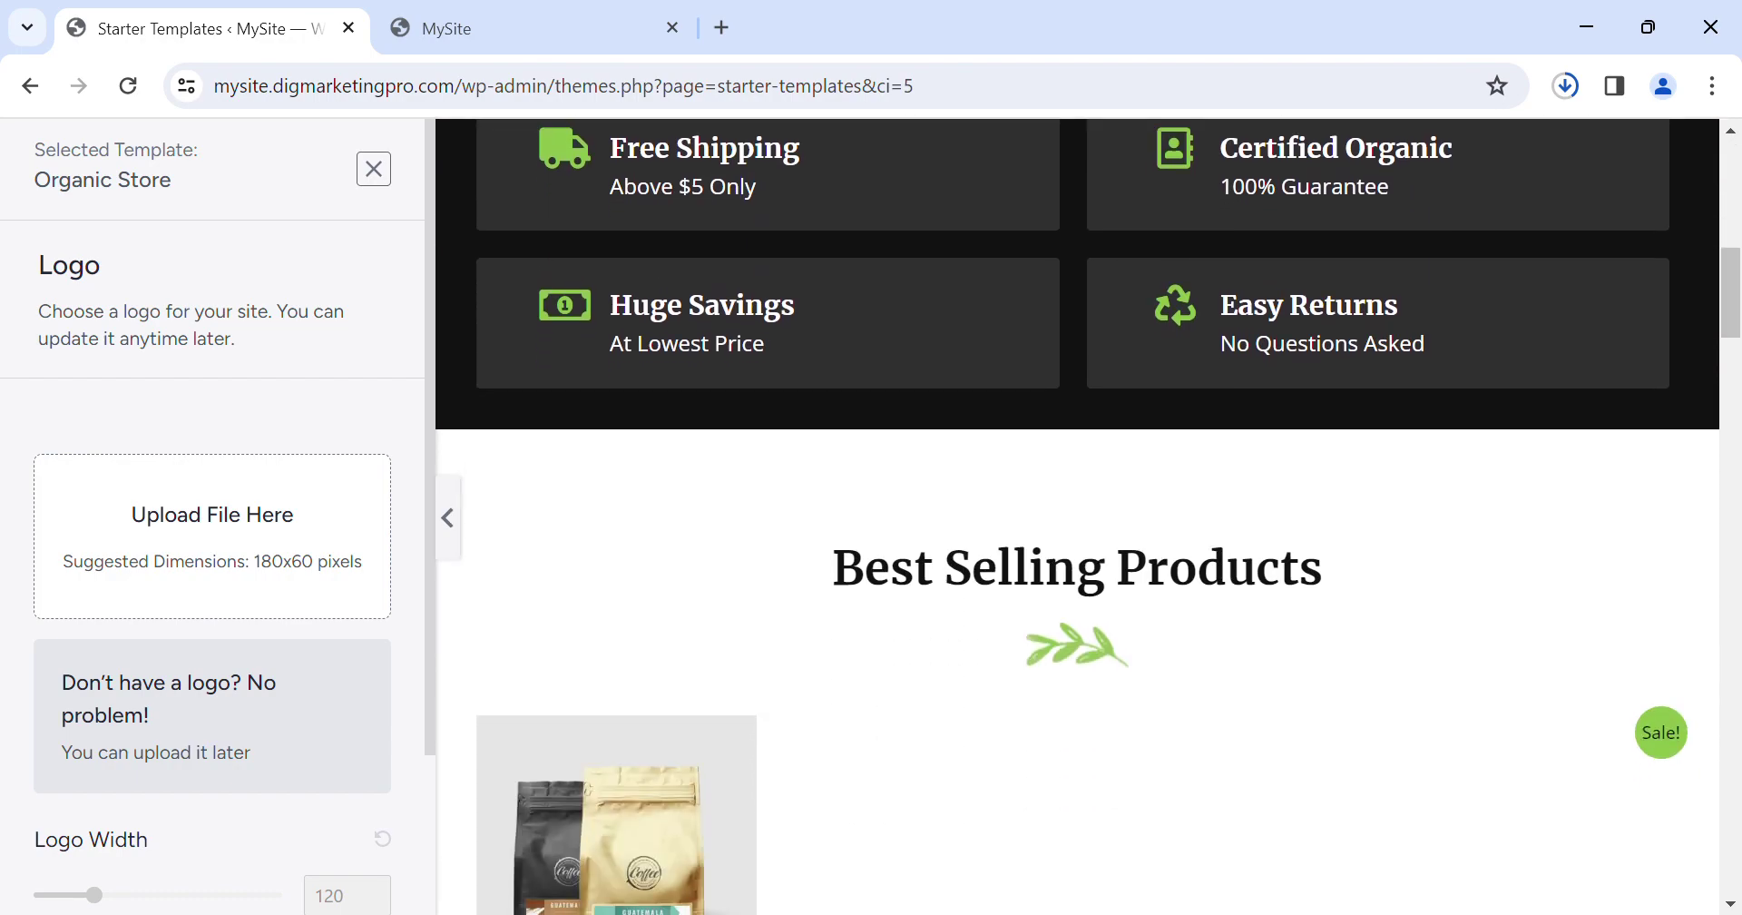
scroll(1078, 517, "down", 13)
scroll(1078, 517, "up", 4)
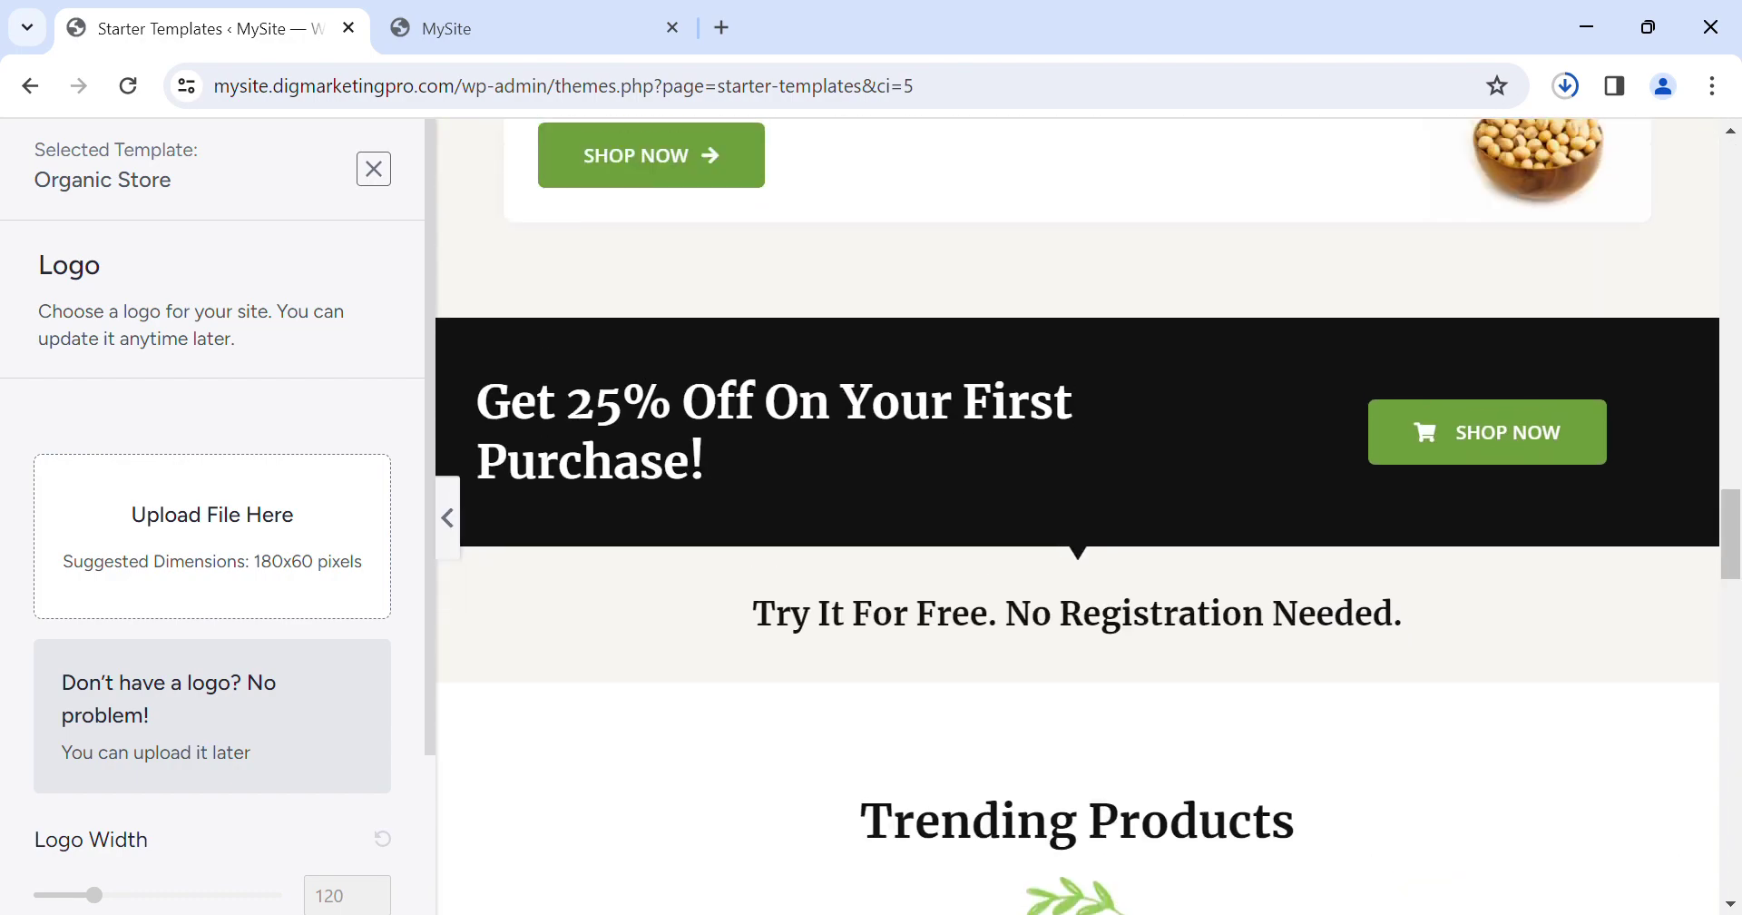
scroll(1078, 517, "up", 15)
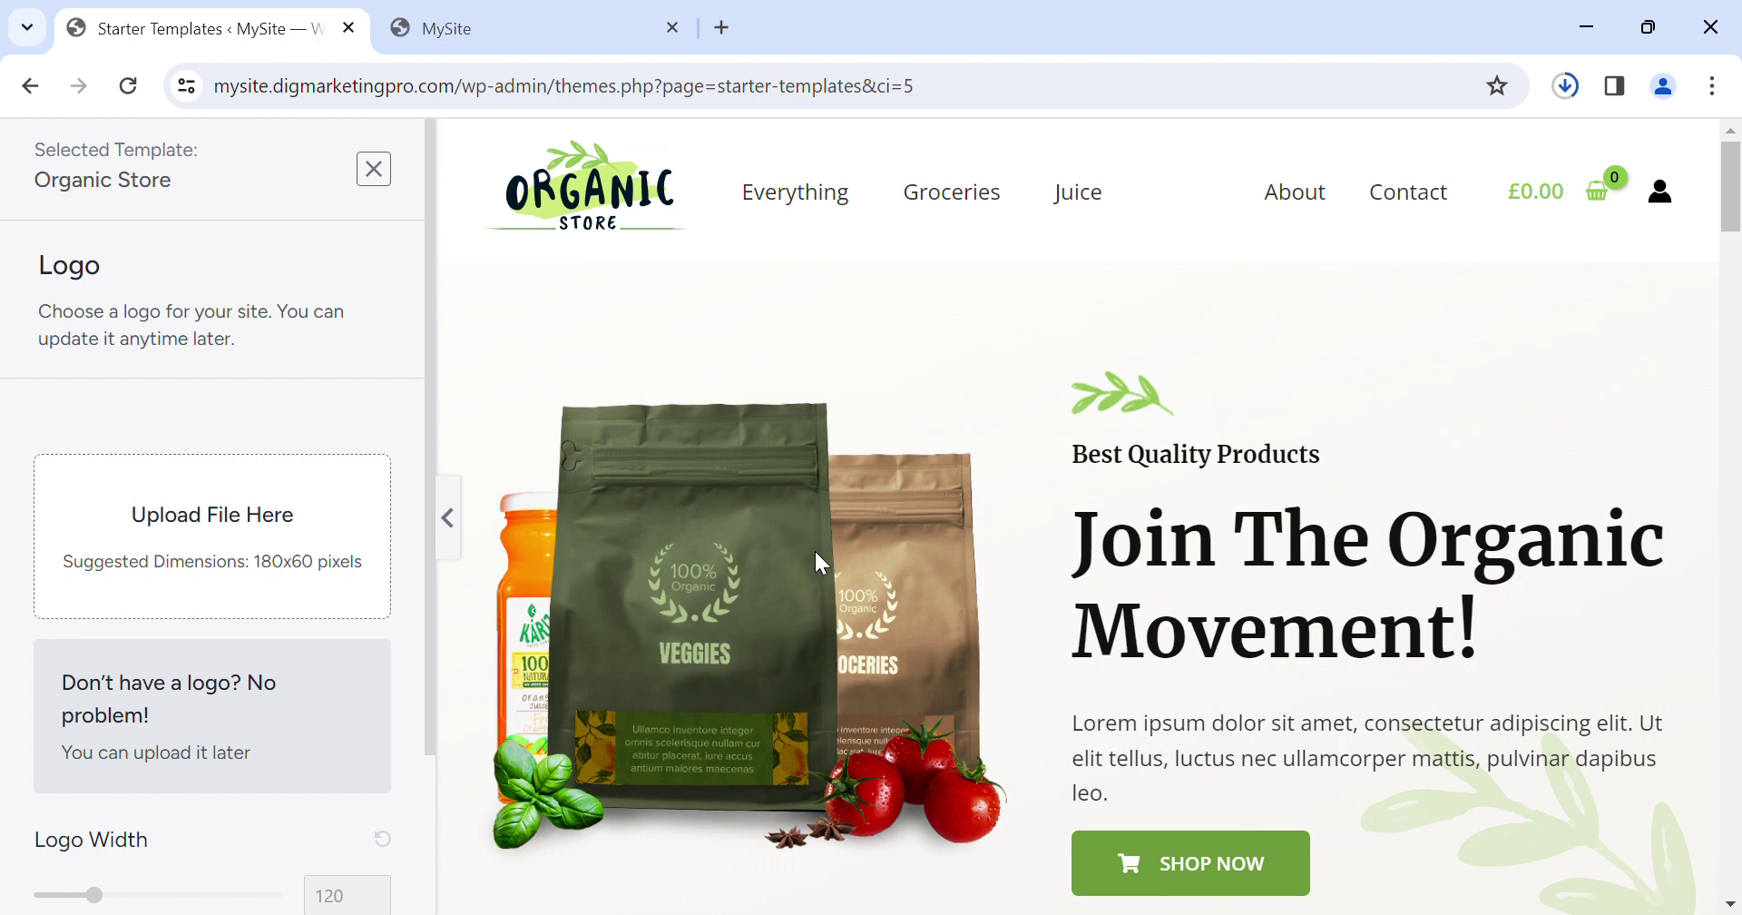
scroll(212, 517, "down", 2)
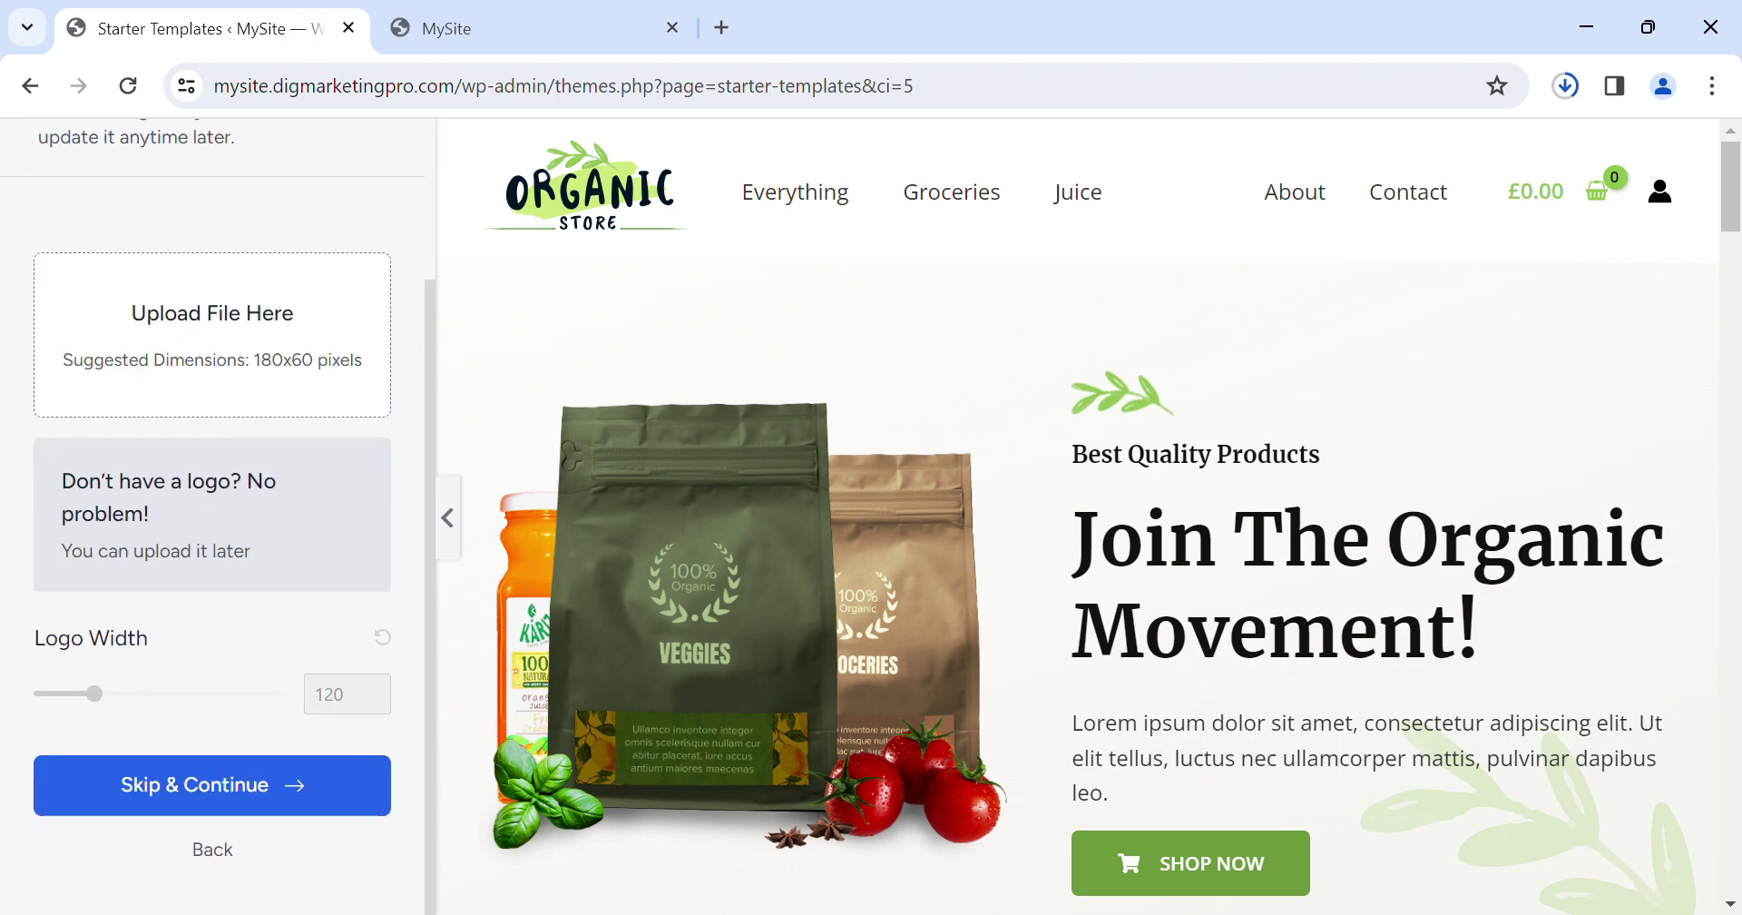
Skip the logo step and preview the magenta, yellow and blue colour palettes.
left_click(286, 785)
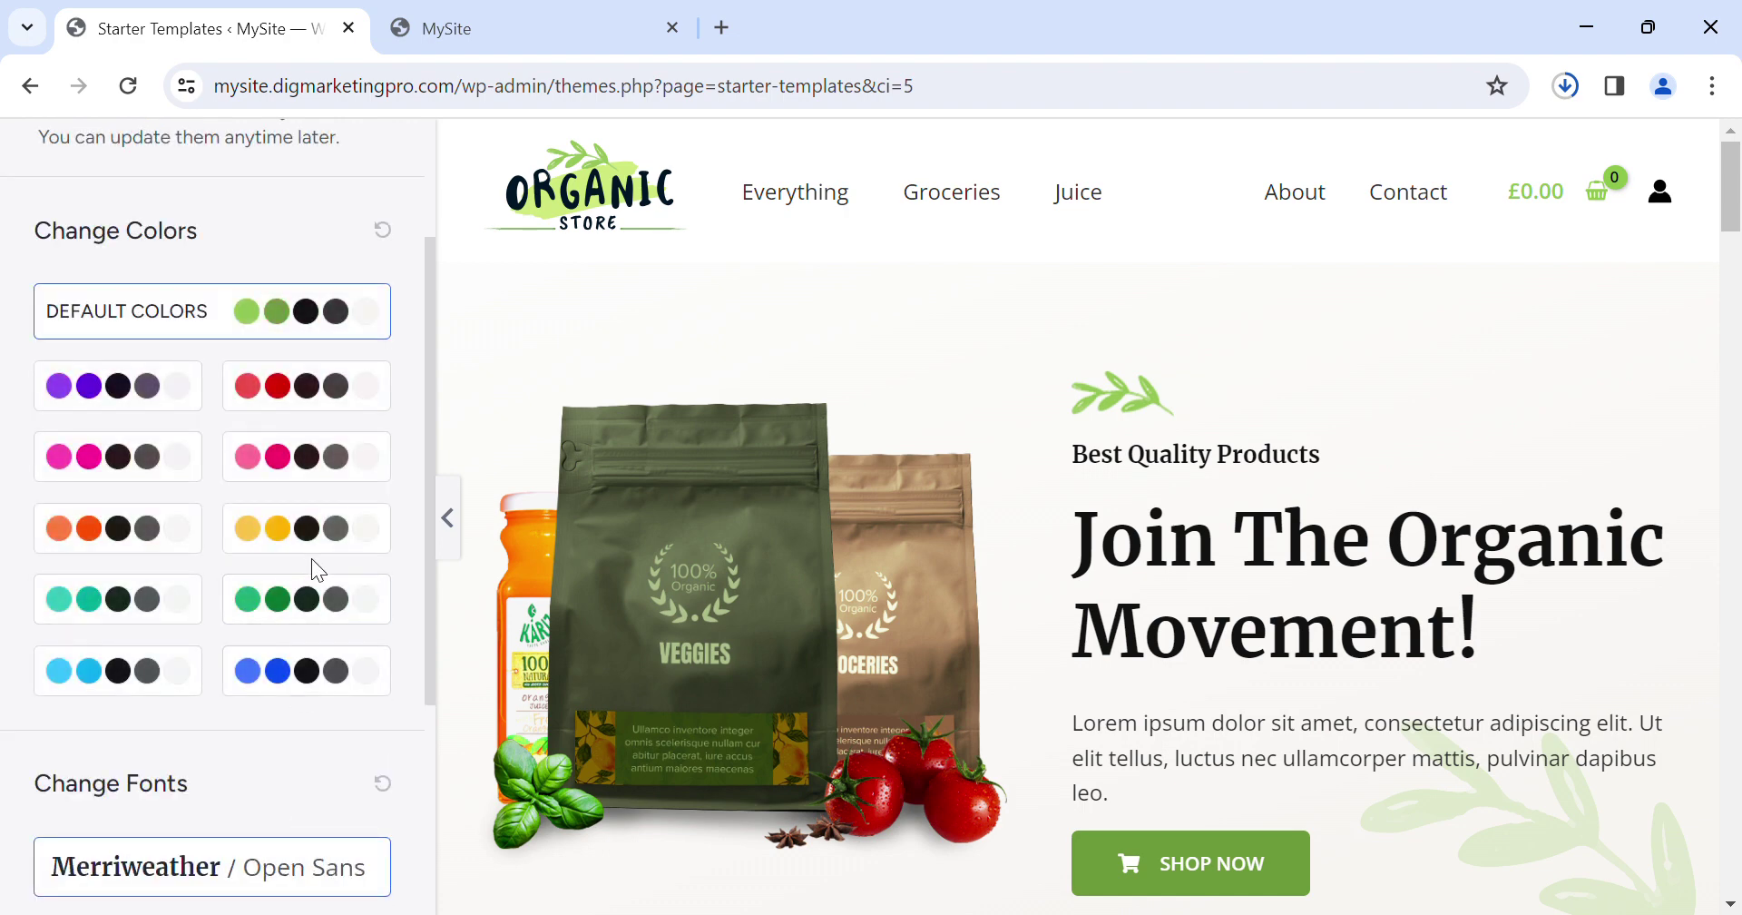
left_click(134, 467)
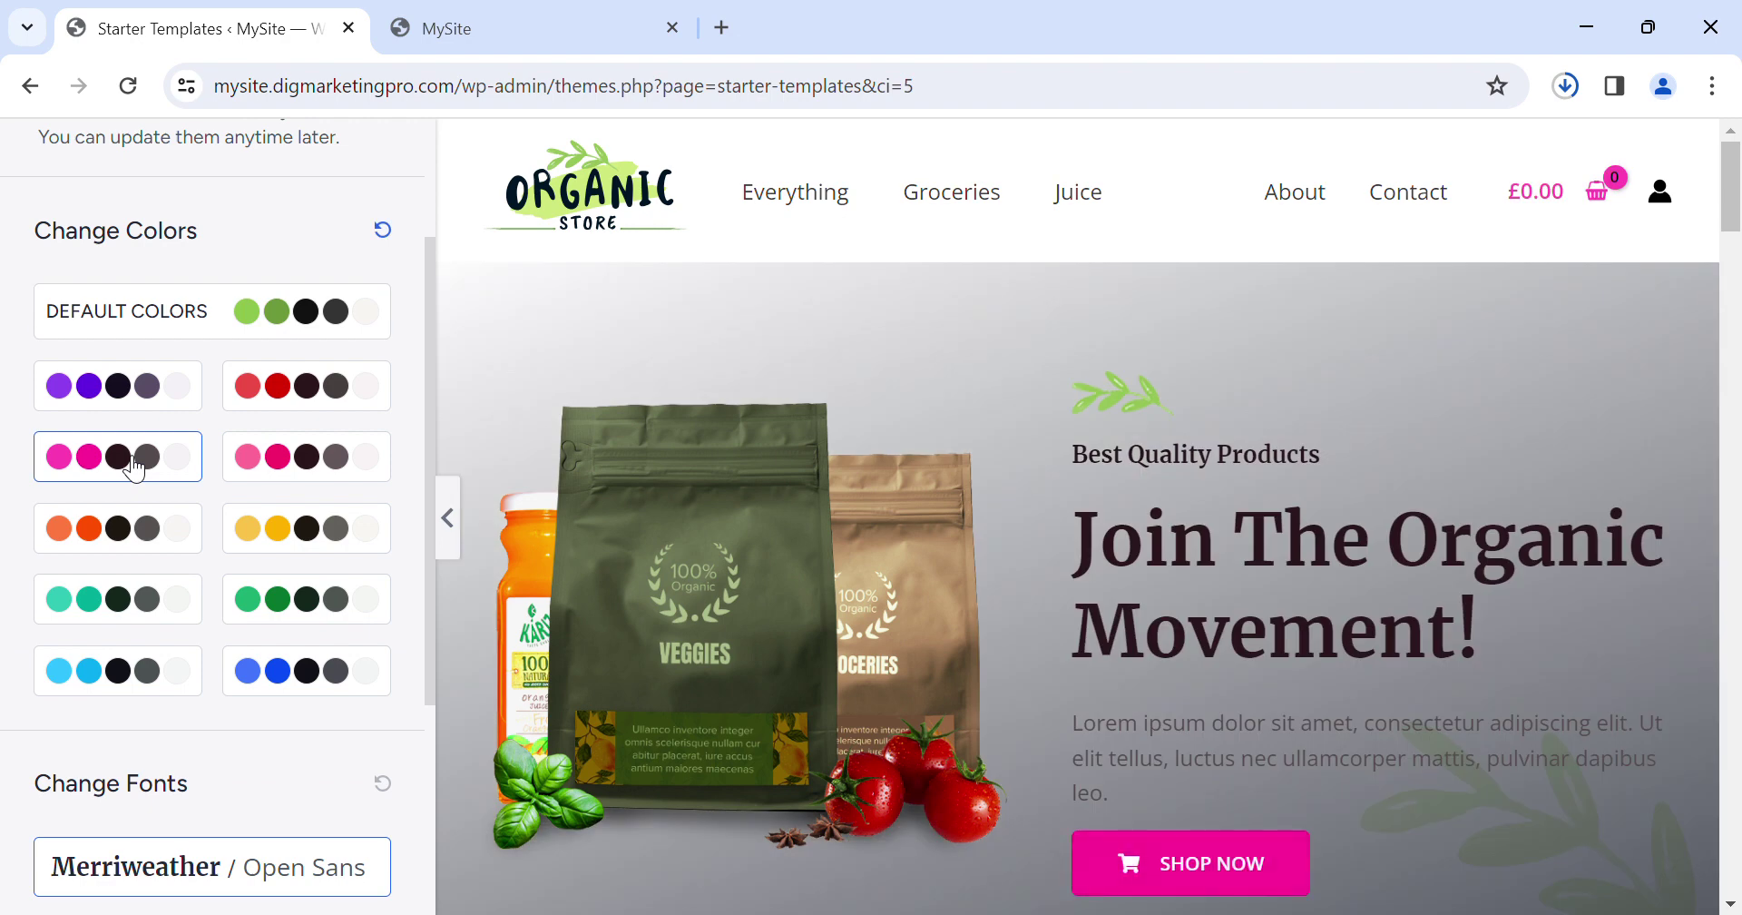
left_click(289, 549)
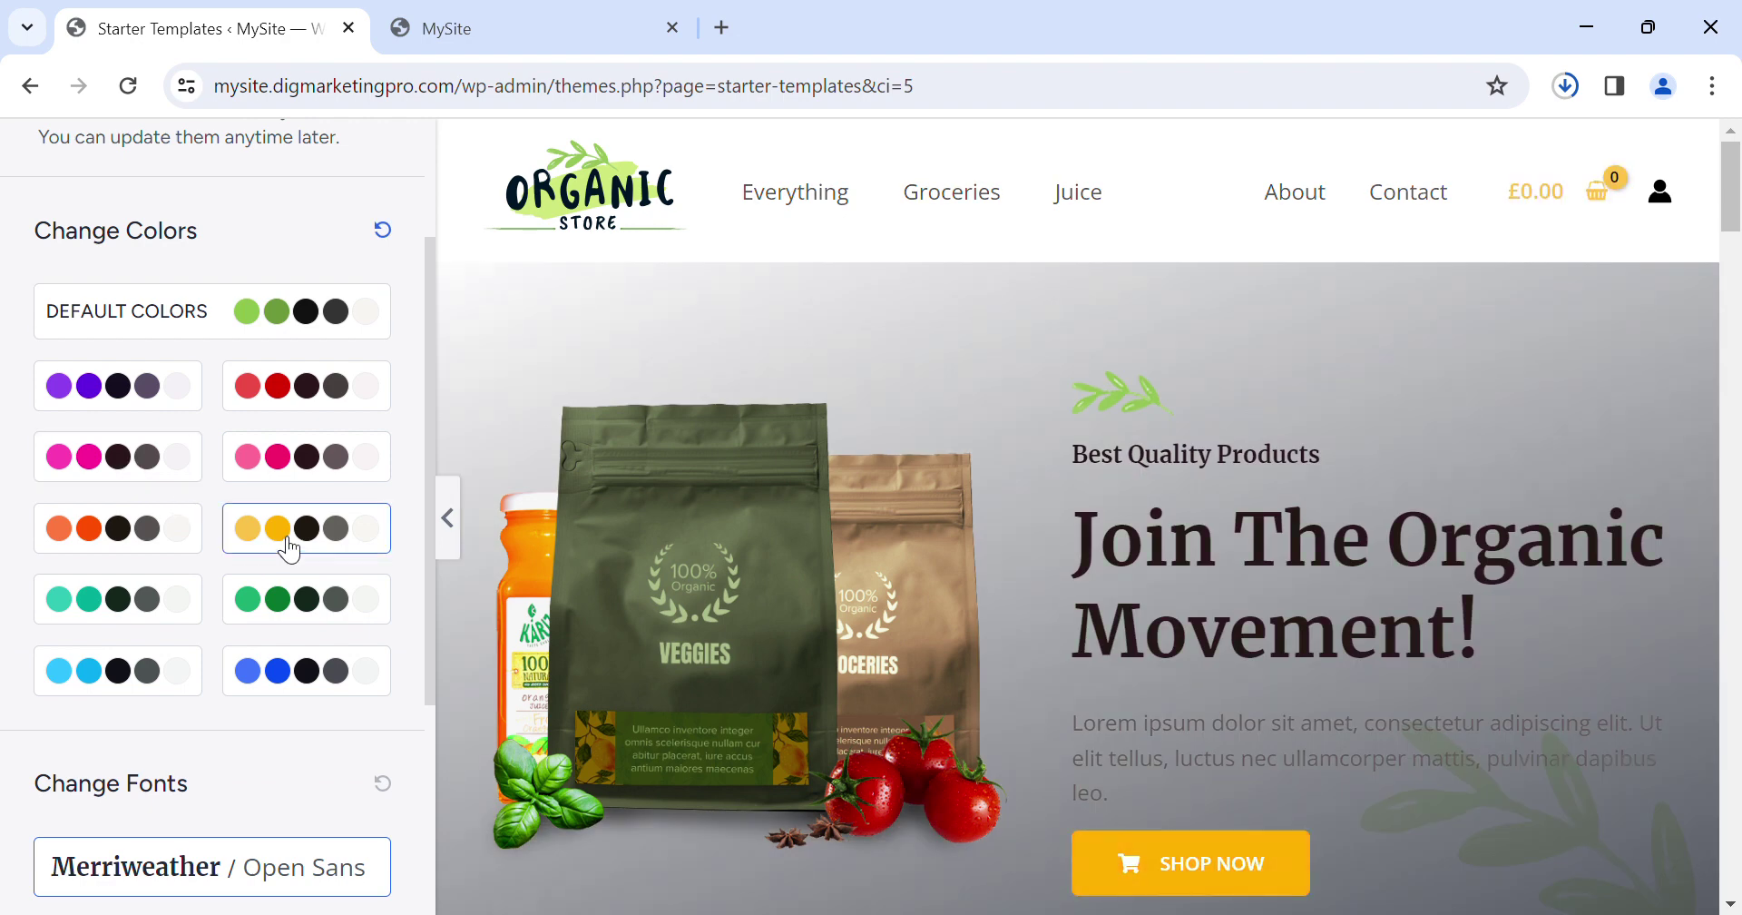
left_click(308, 685)
Preview Poppins / Lato and Montserrat / Lato fonts, keep the Merriweather / Open Sans defaults, and continue.
scroll(309, 685, "down", 4)
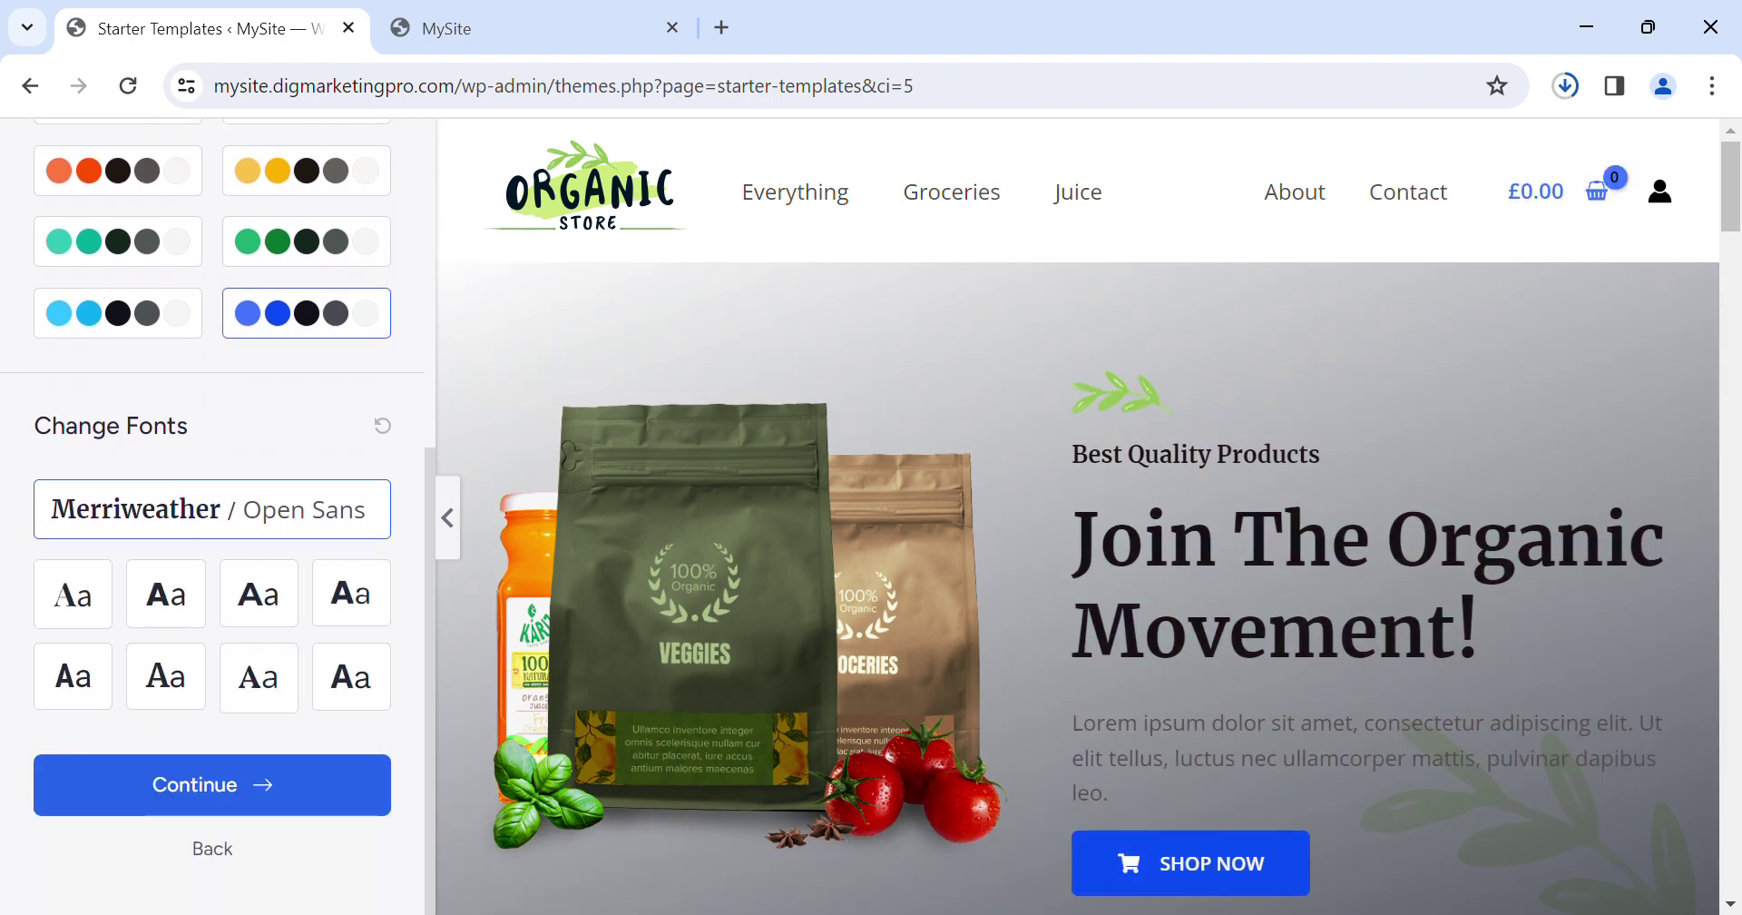
left_click(194, 600)
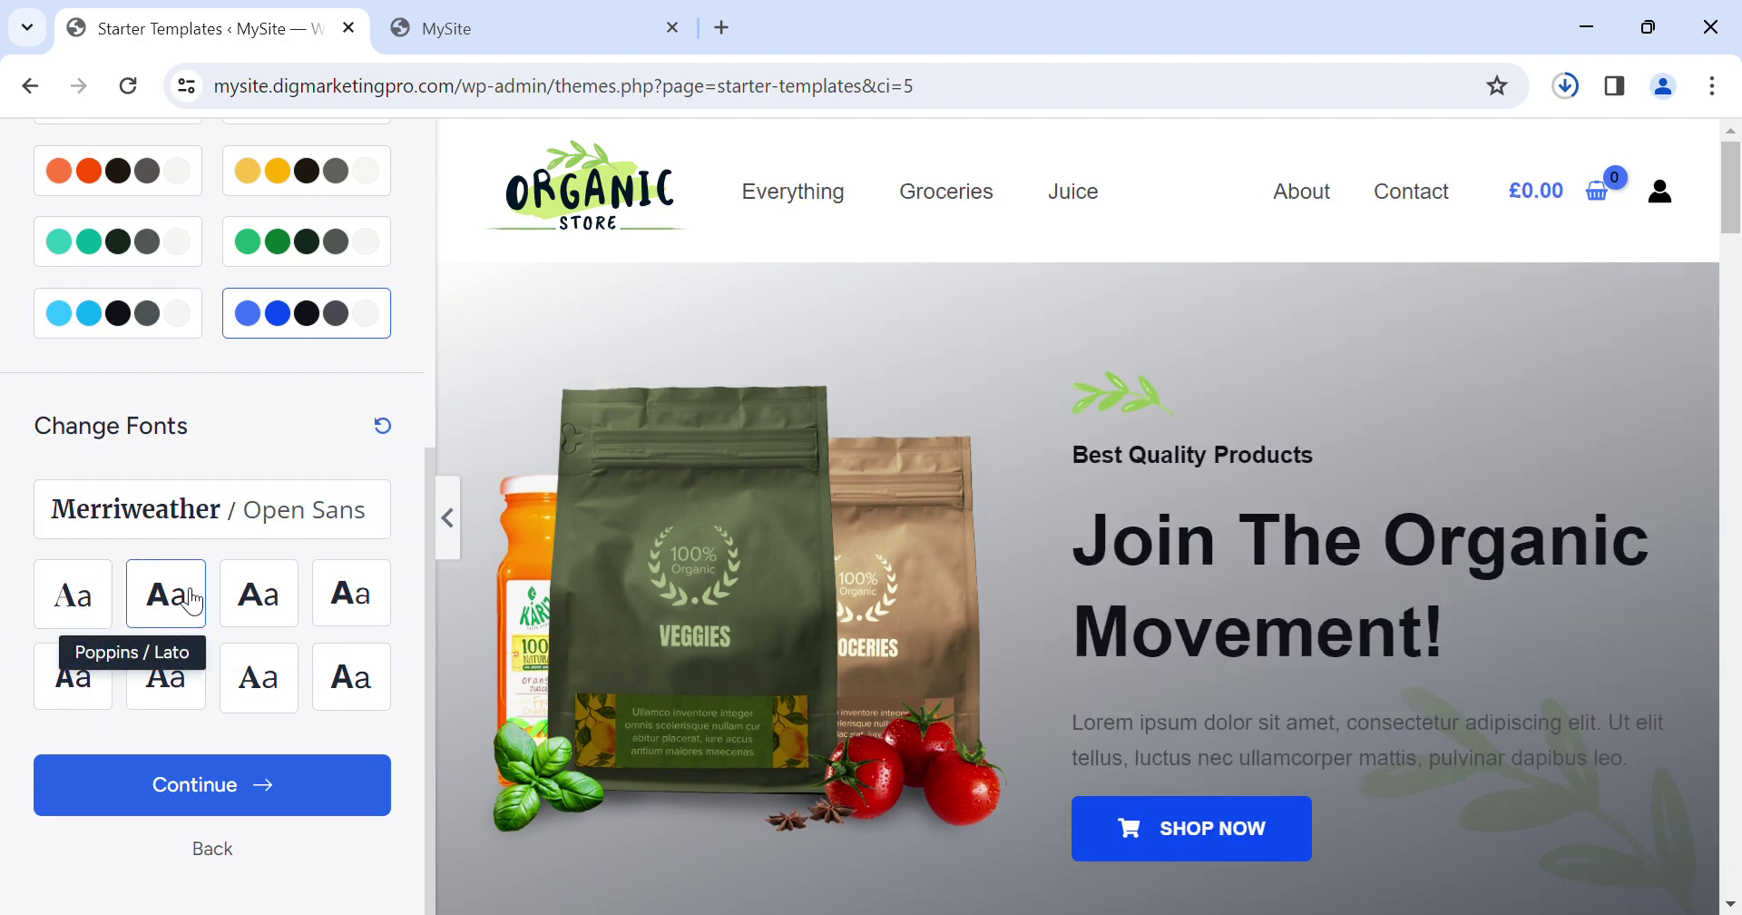
left_click(288, 614)
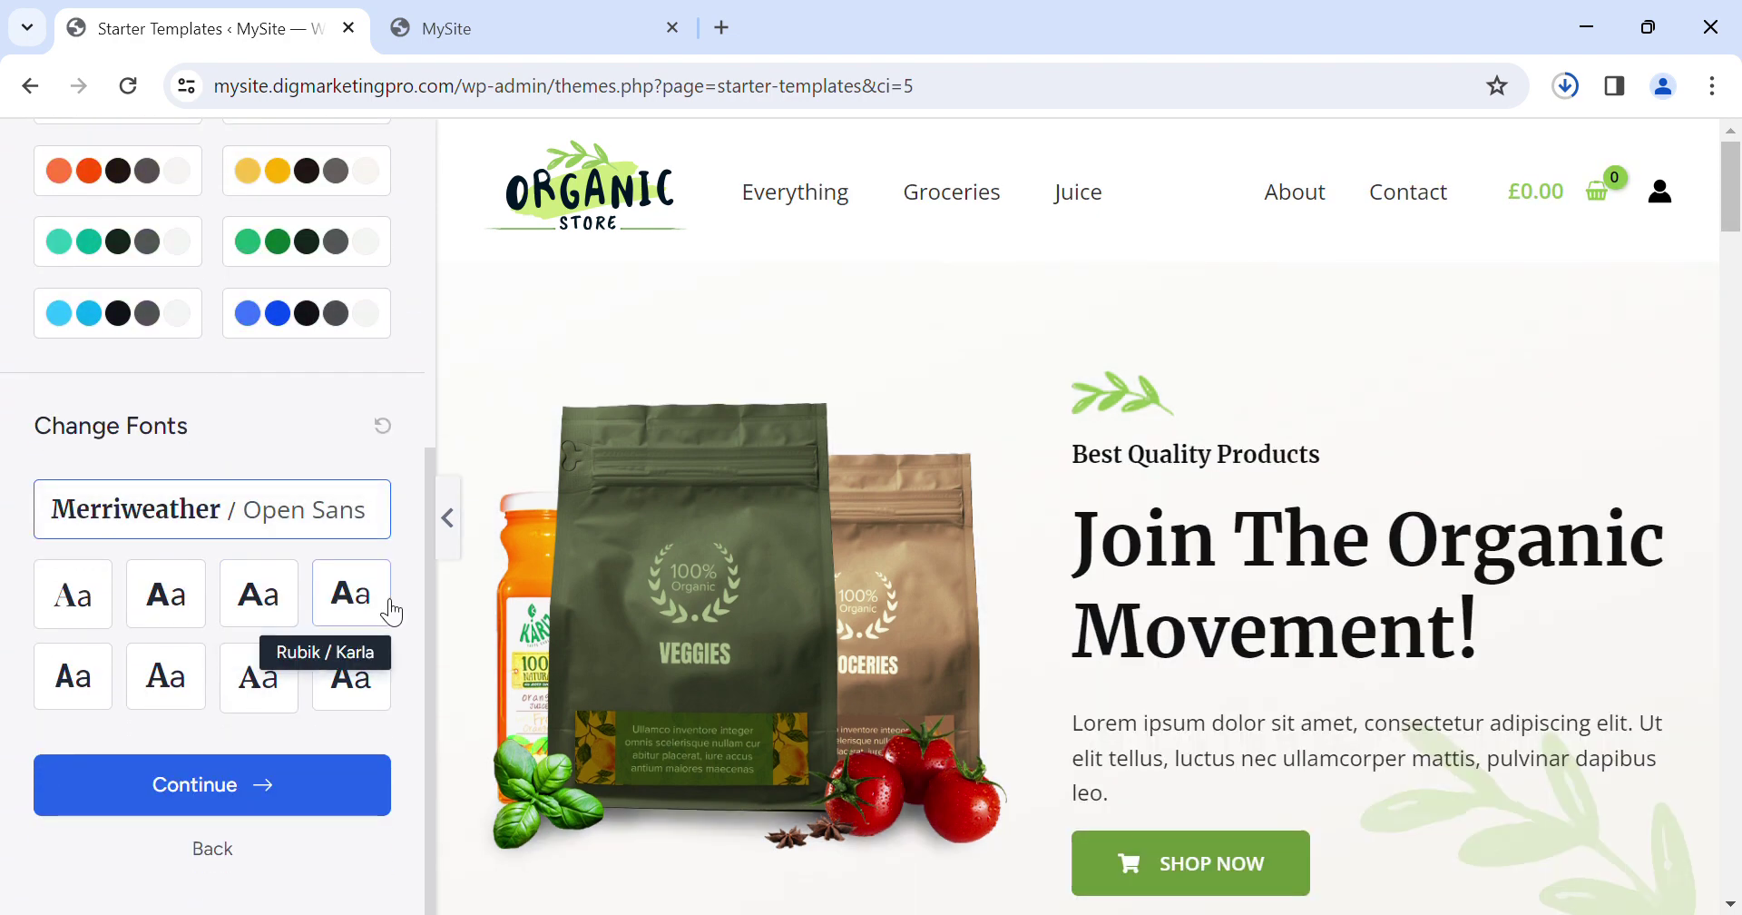
left_click(240, 791)
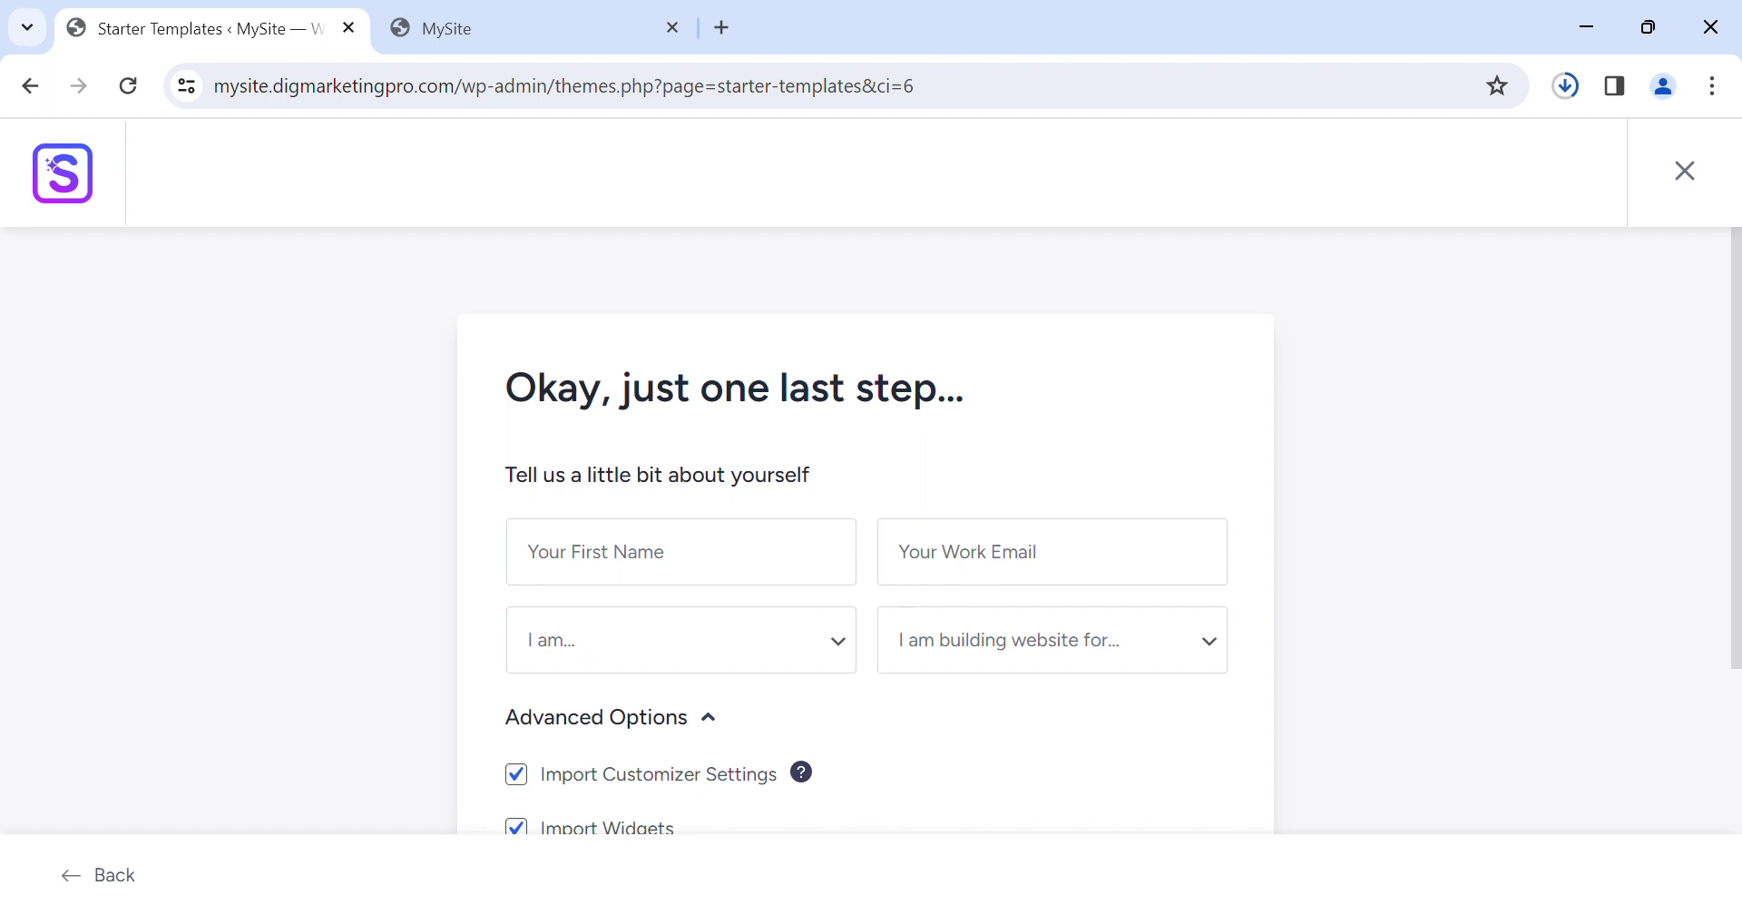
Submit and build the Organic Store website, waiting for the Congratulations screen.
scroll(866, 640, "down", 5)
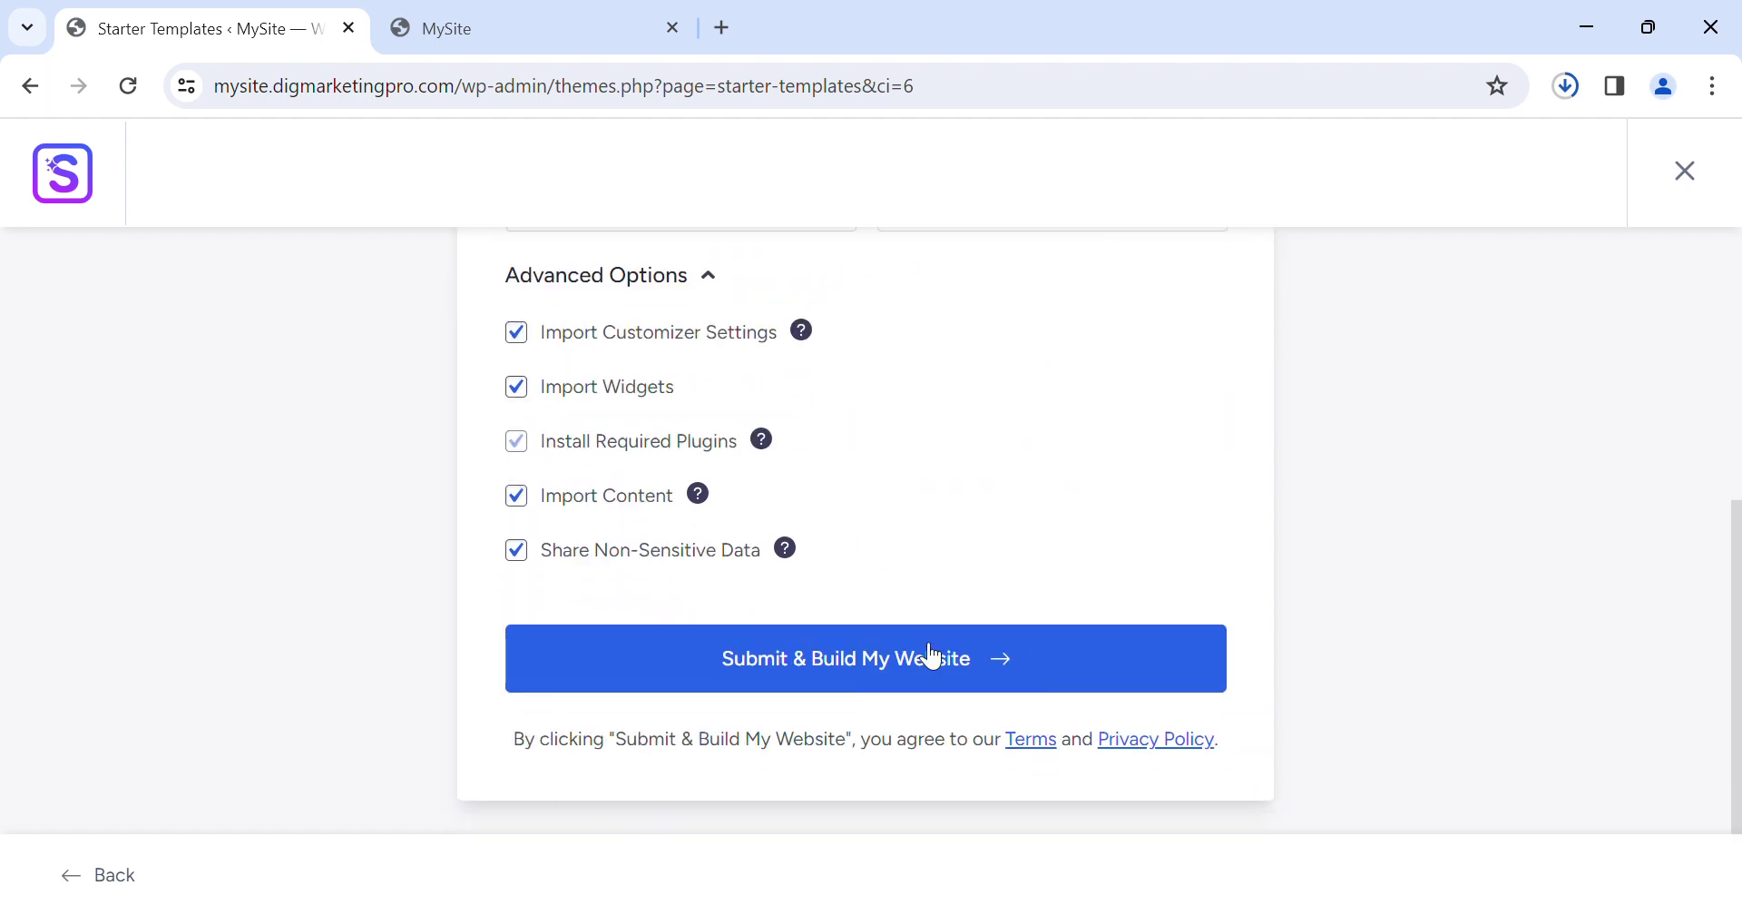
left_click(919, 641)
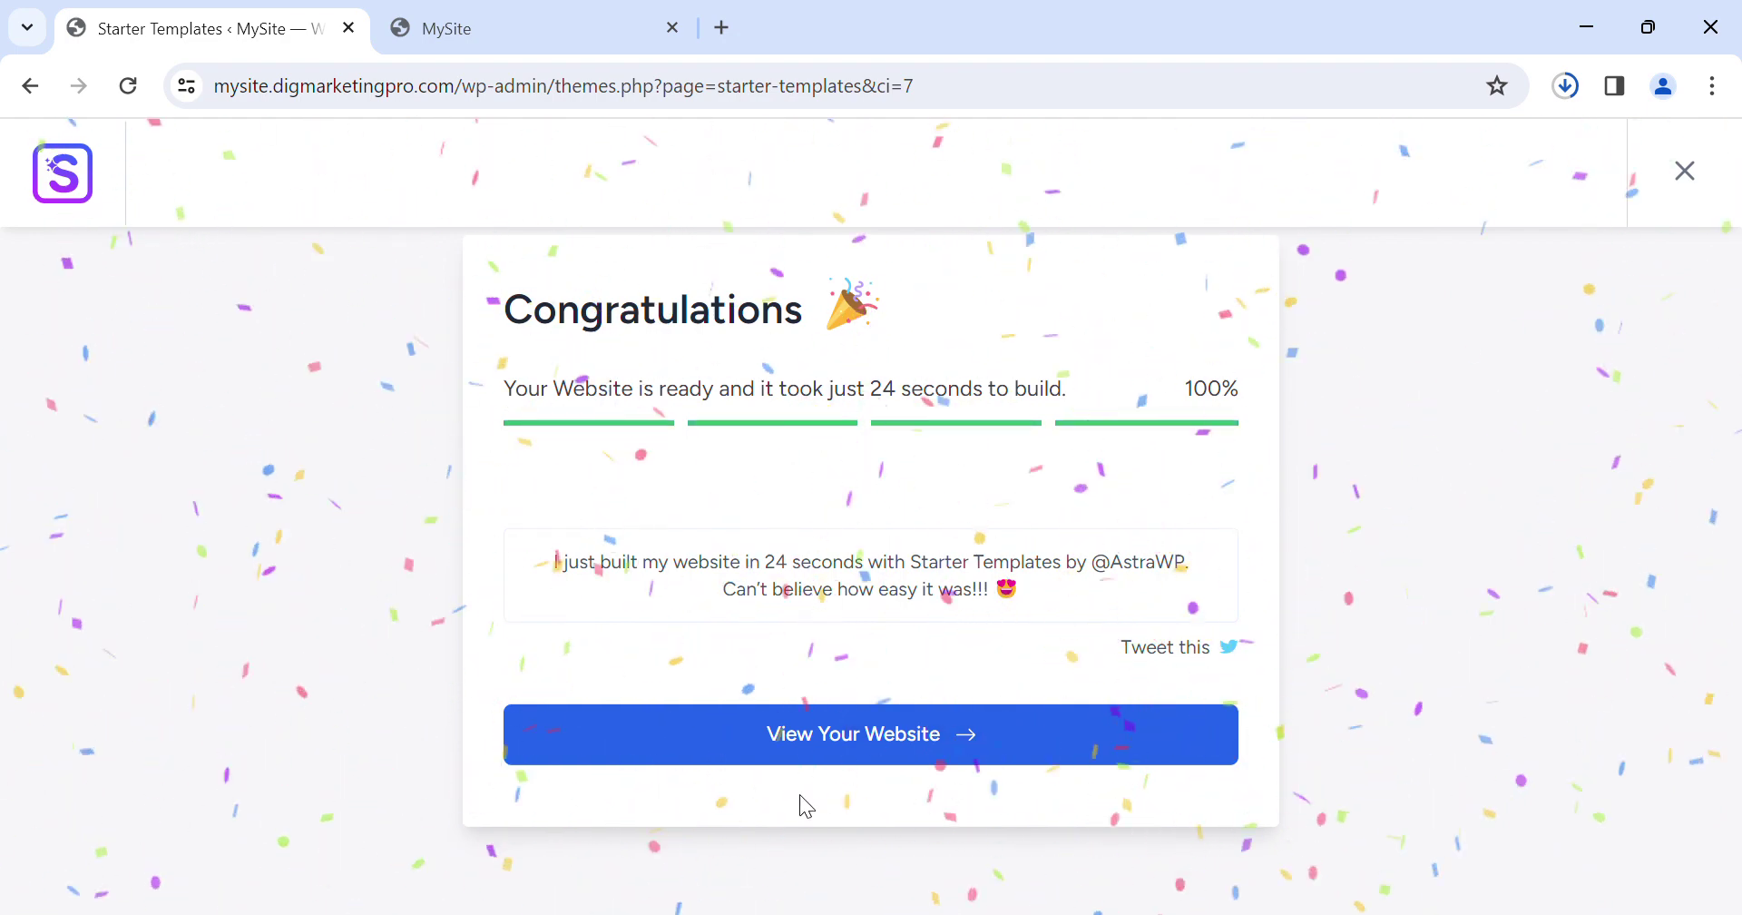
Open the built Organic Store homepage and review its products, testimonials, featured brands and footer.
left_click(795, 742)
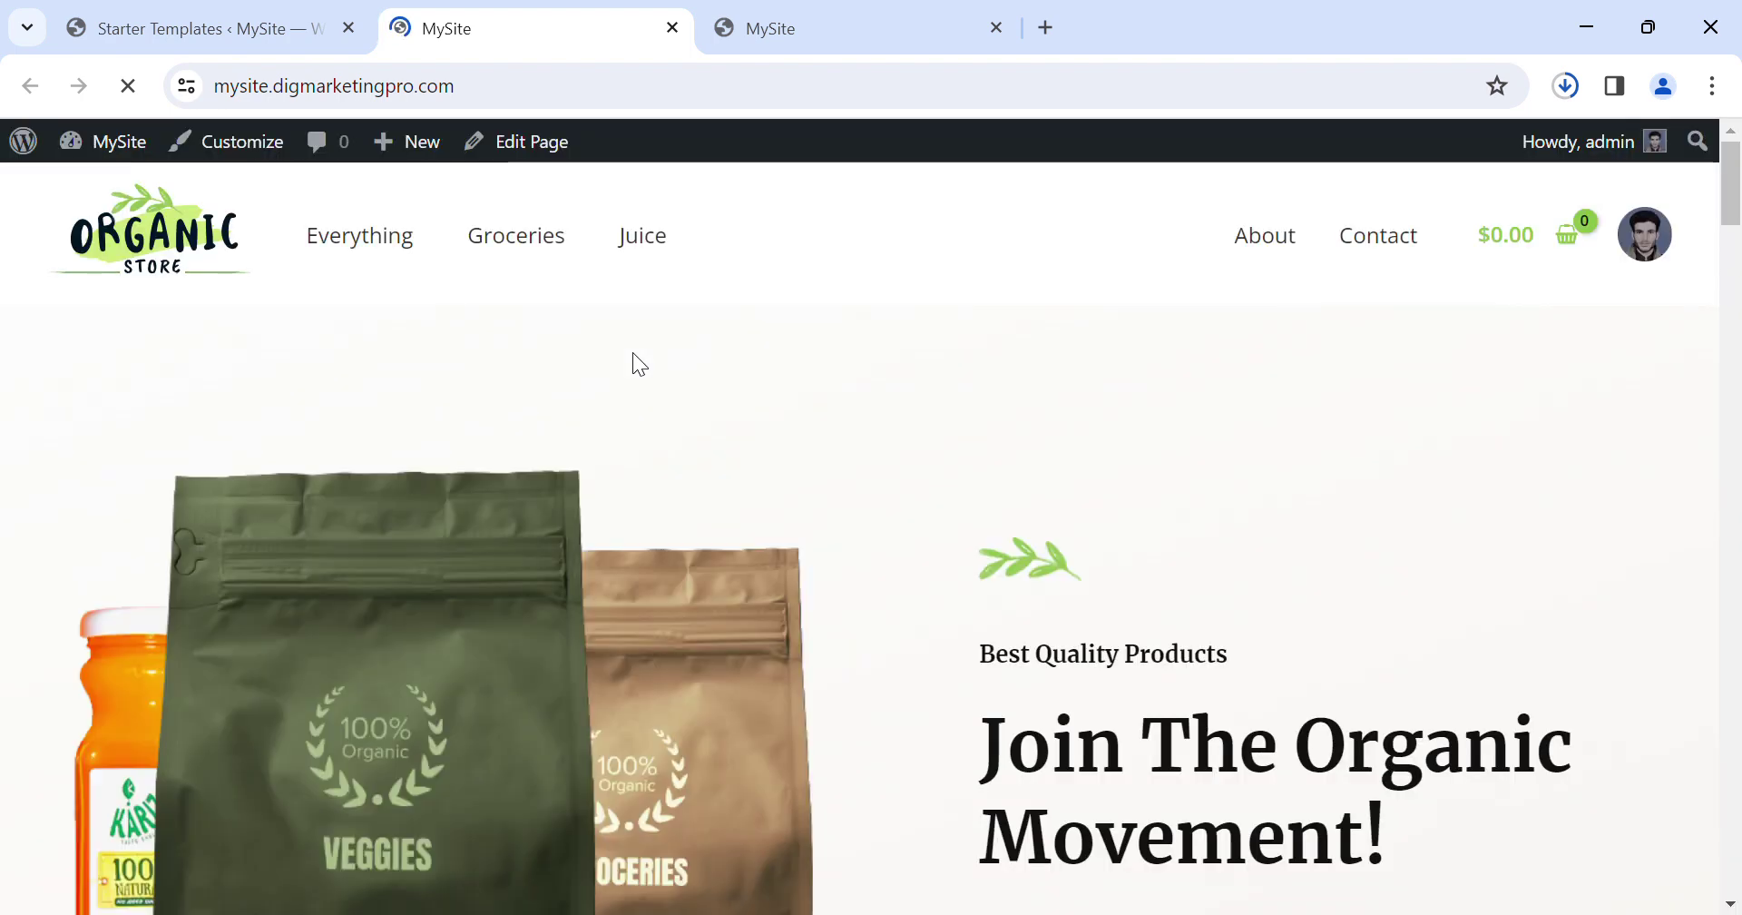
scroll(634, 352, "down", 4)
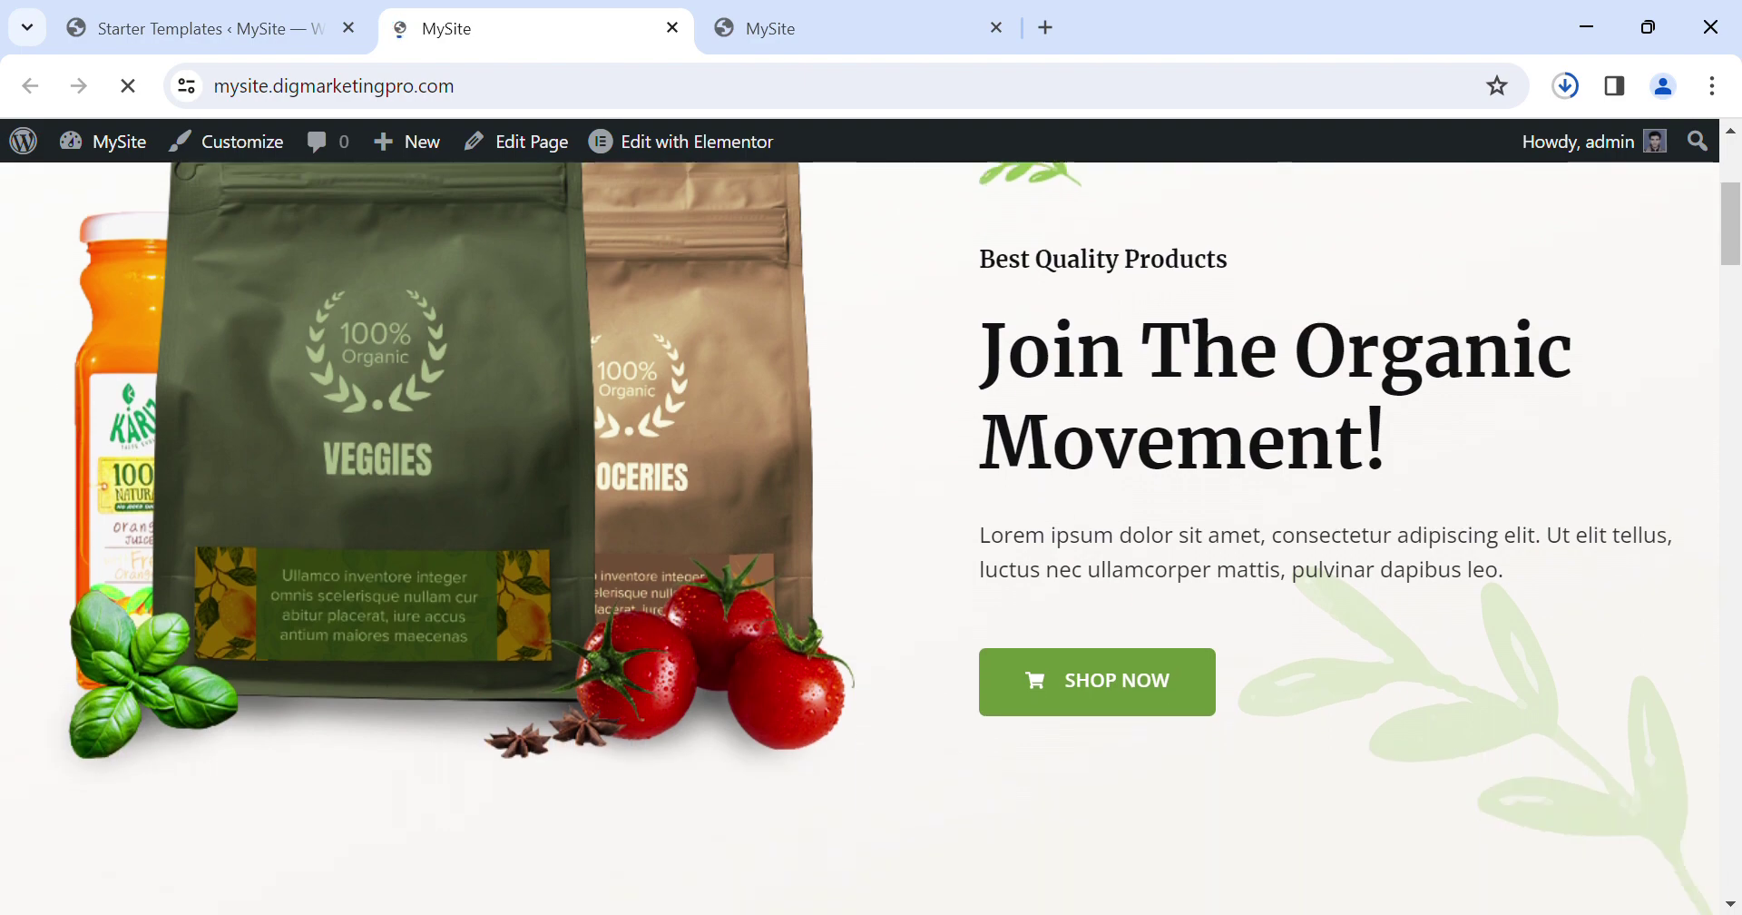
scroll(861, 538, "down", 15)
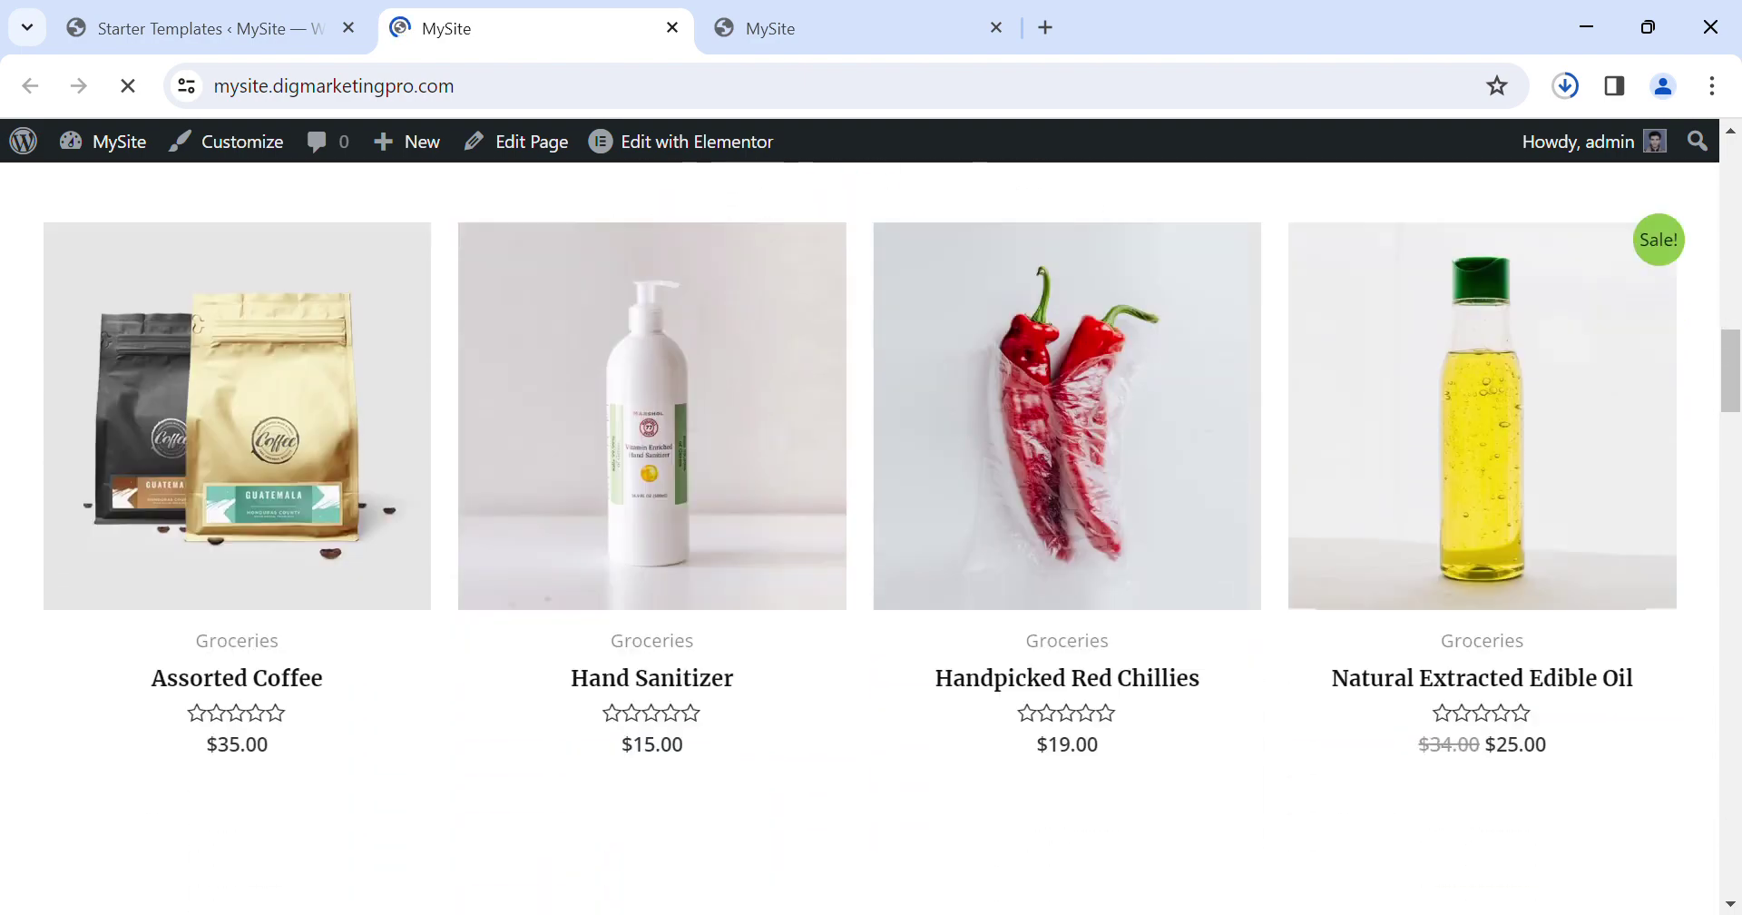
scroll(861, 537, "down", 20)
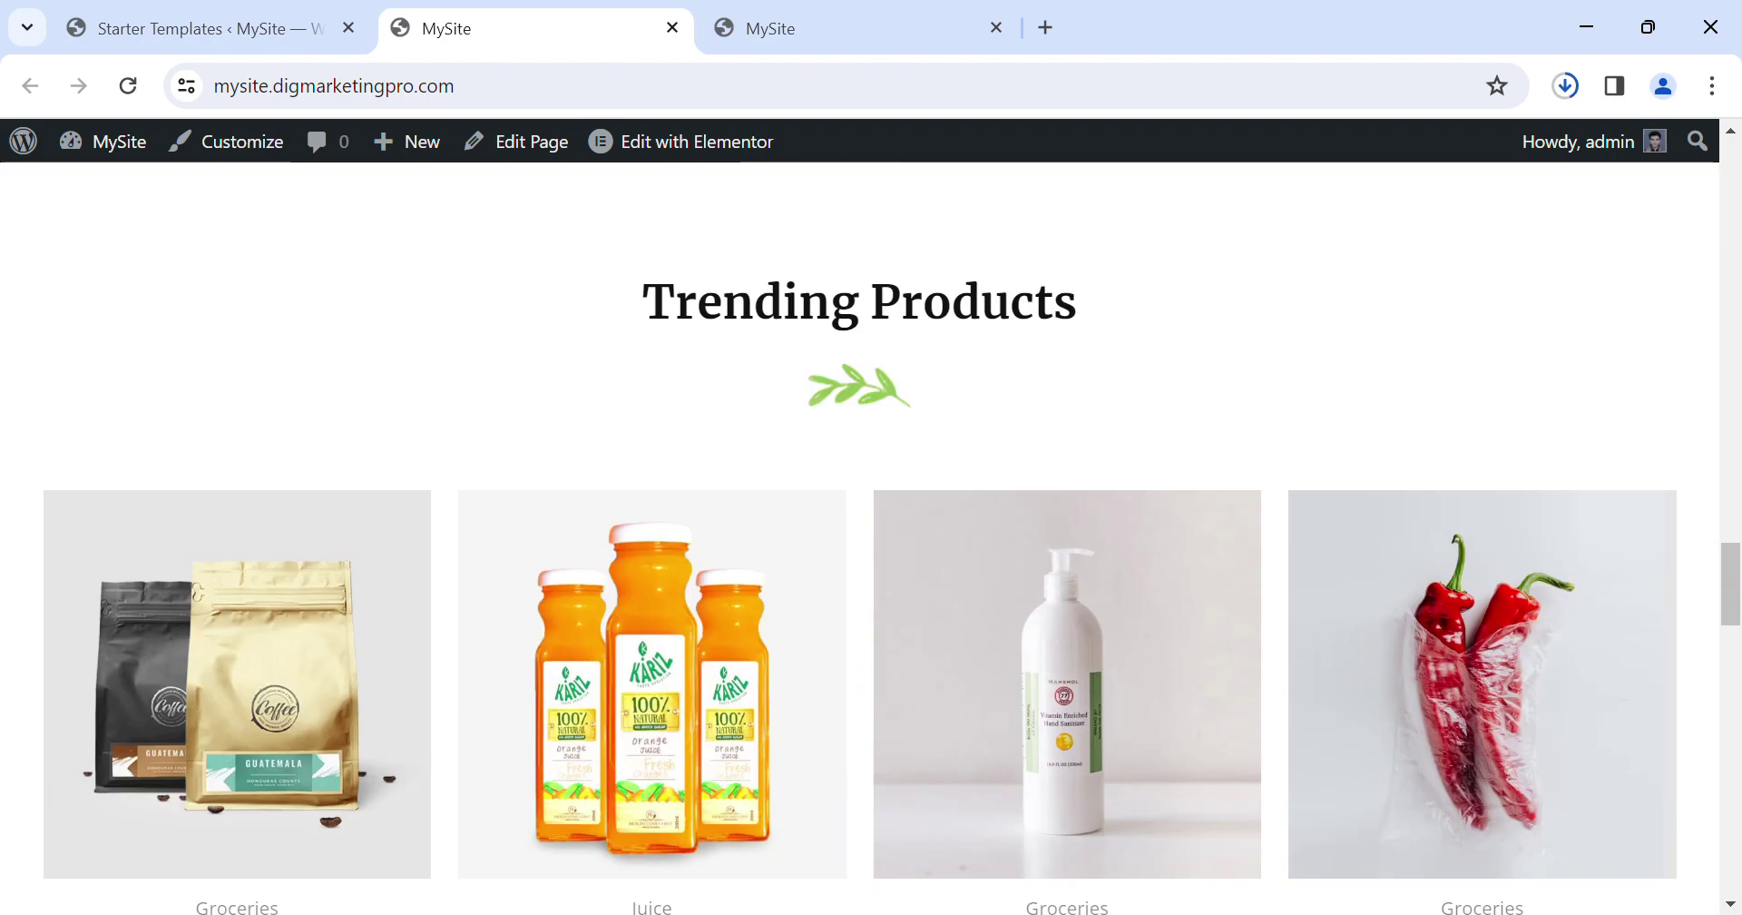
scroll(860, 537, "down", 17)
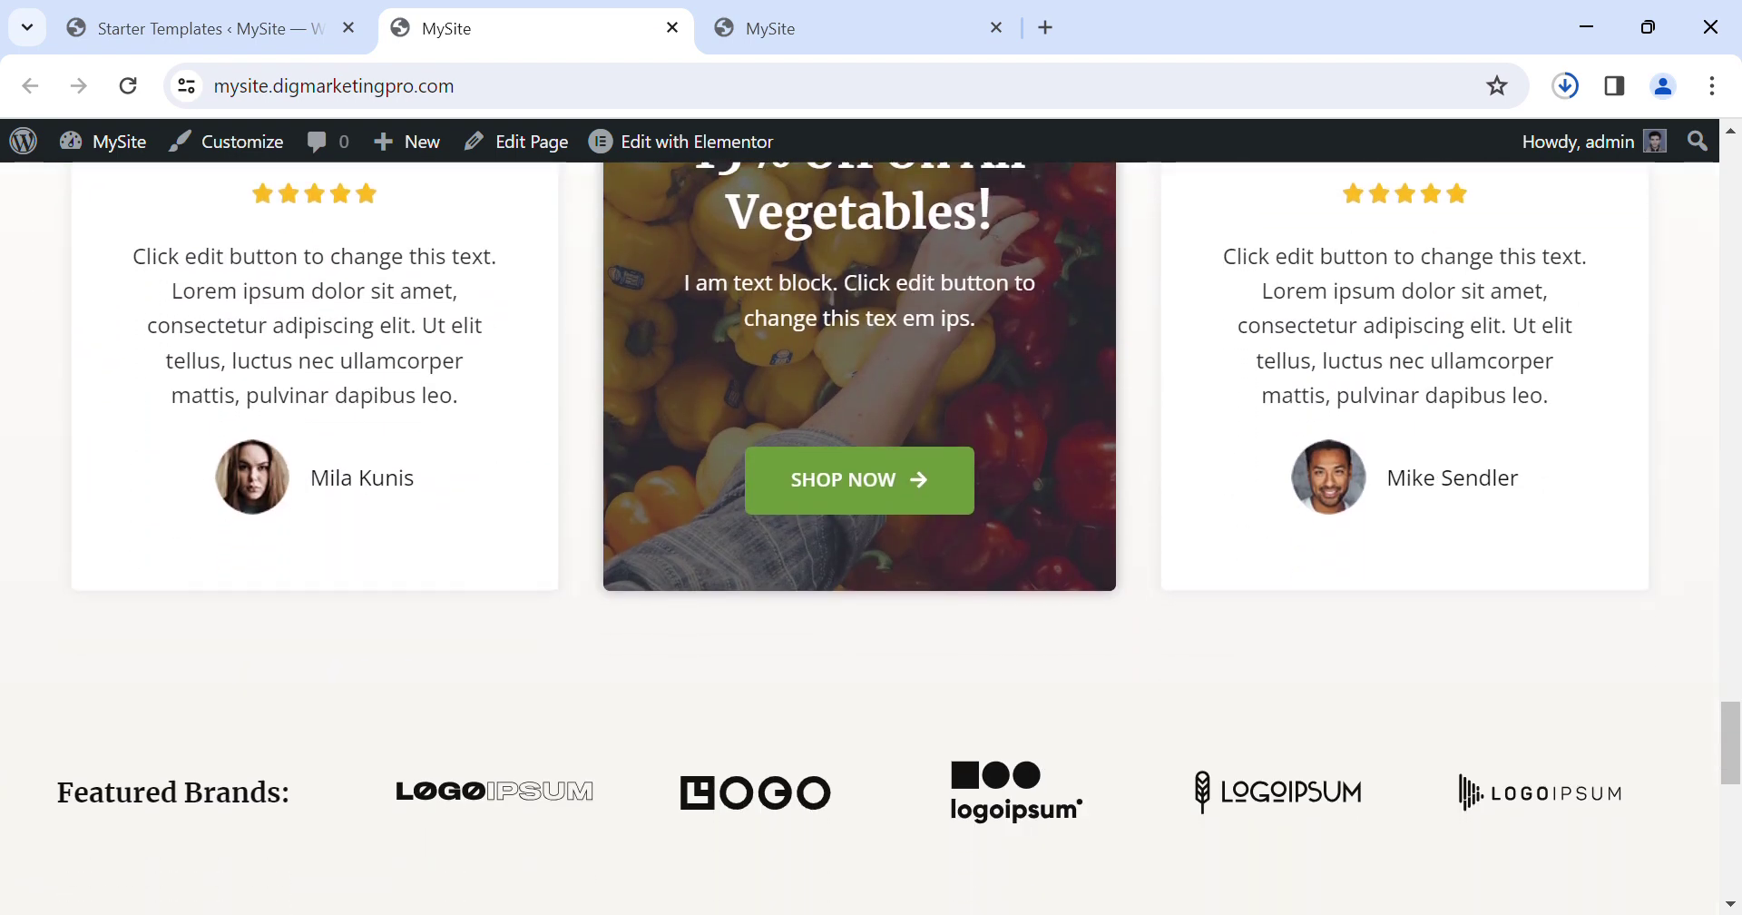
scroll(860, 537, "down", 10)
scroll(860, 537, "up", 10)
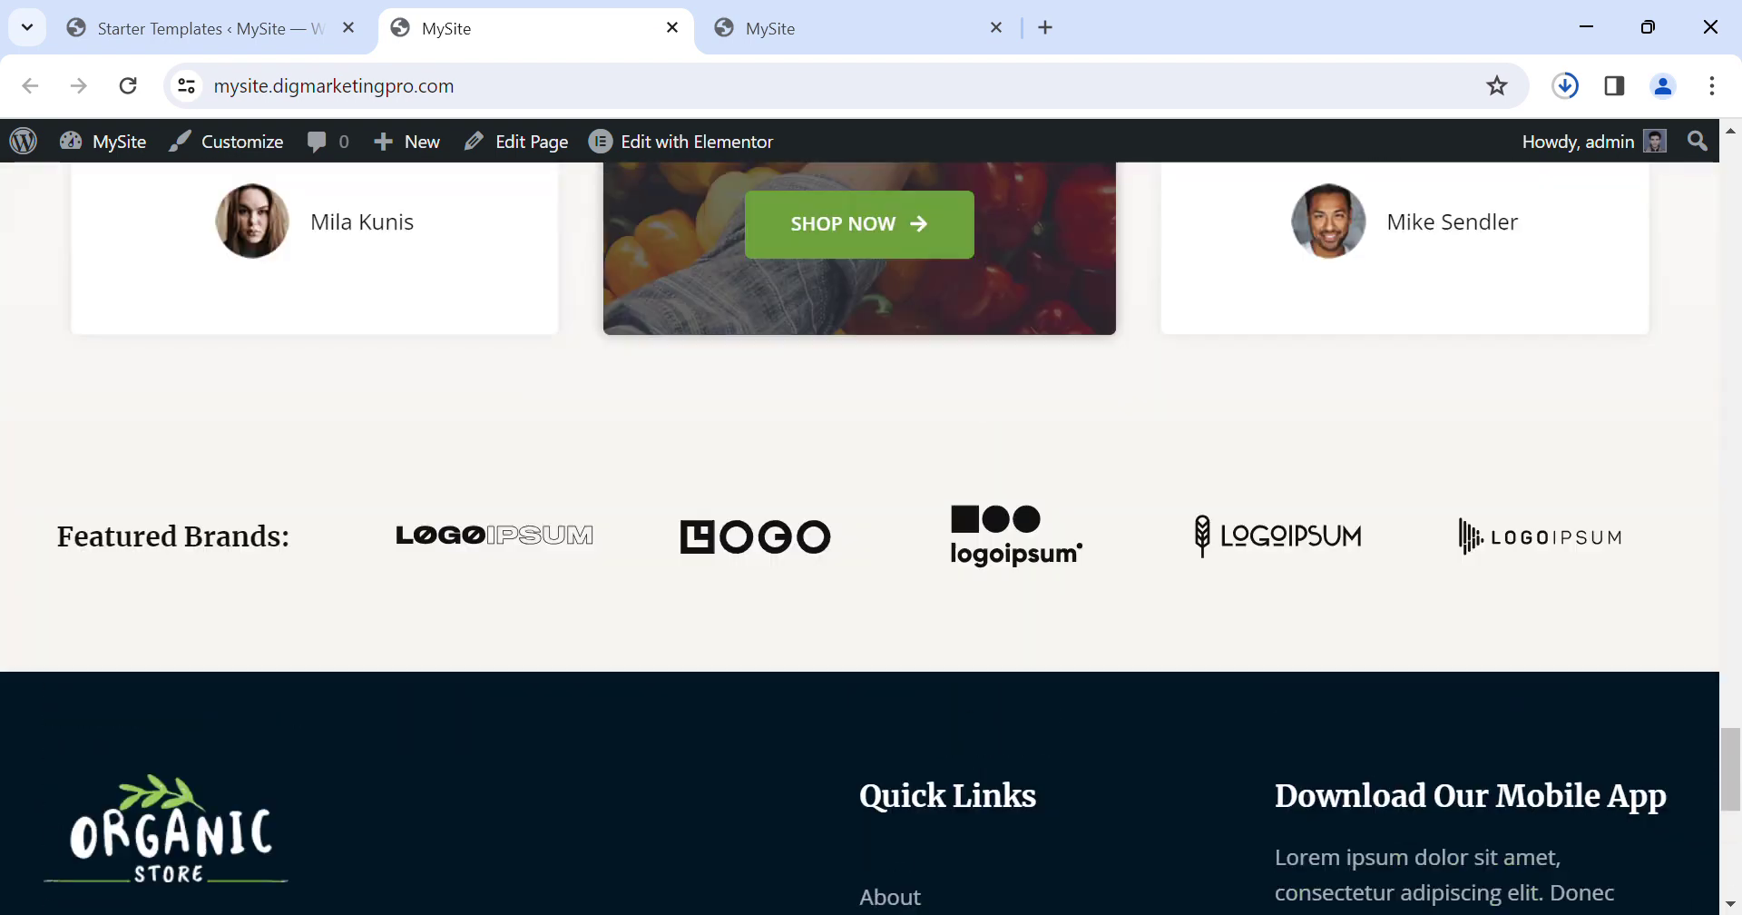
scroll(860, 538, "up", 20)
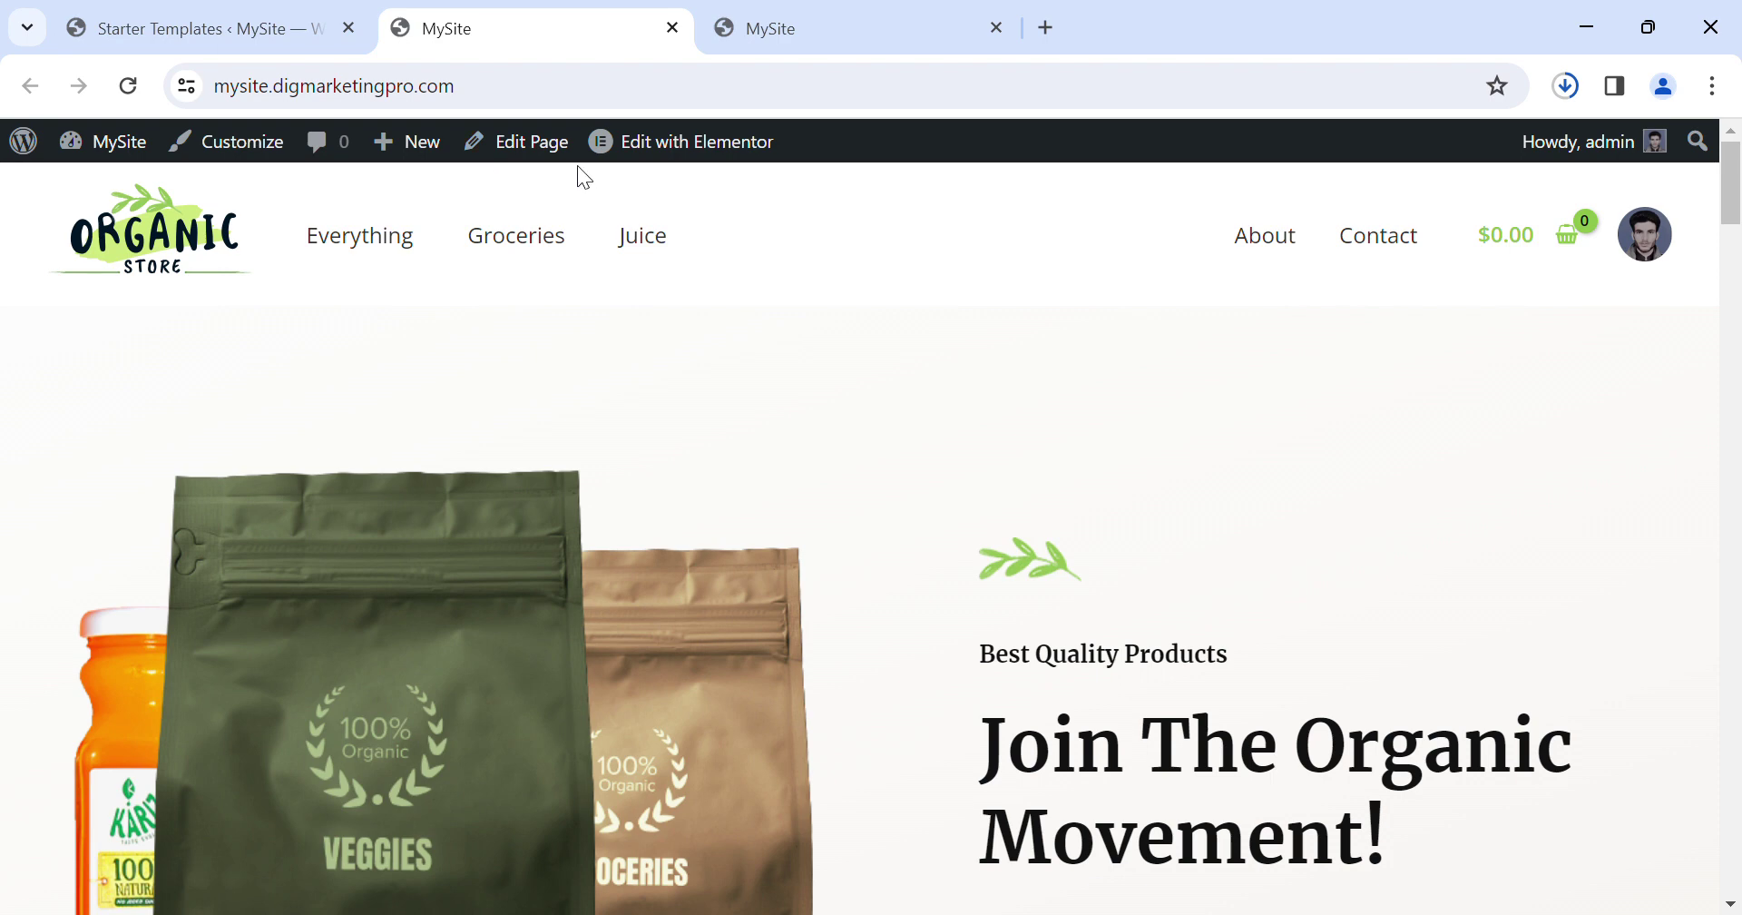
Open the Home page in Elementor in a new tab, review the live homepage, then switch to the editor.
mouse_move(683, 163)
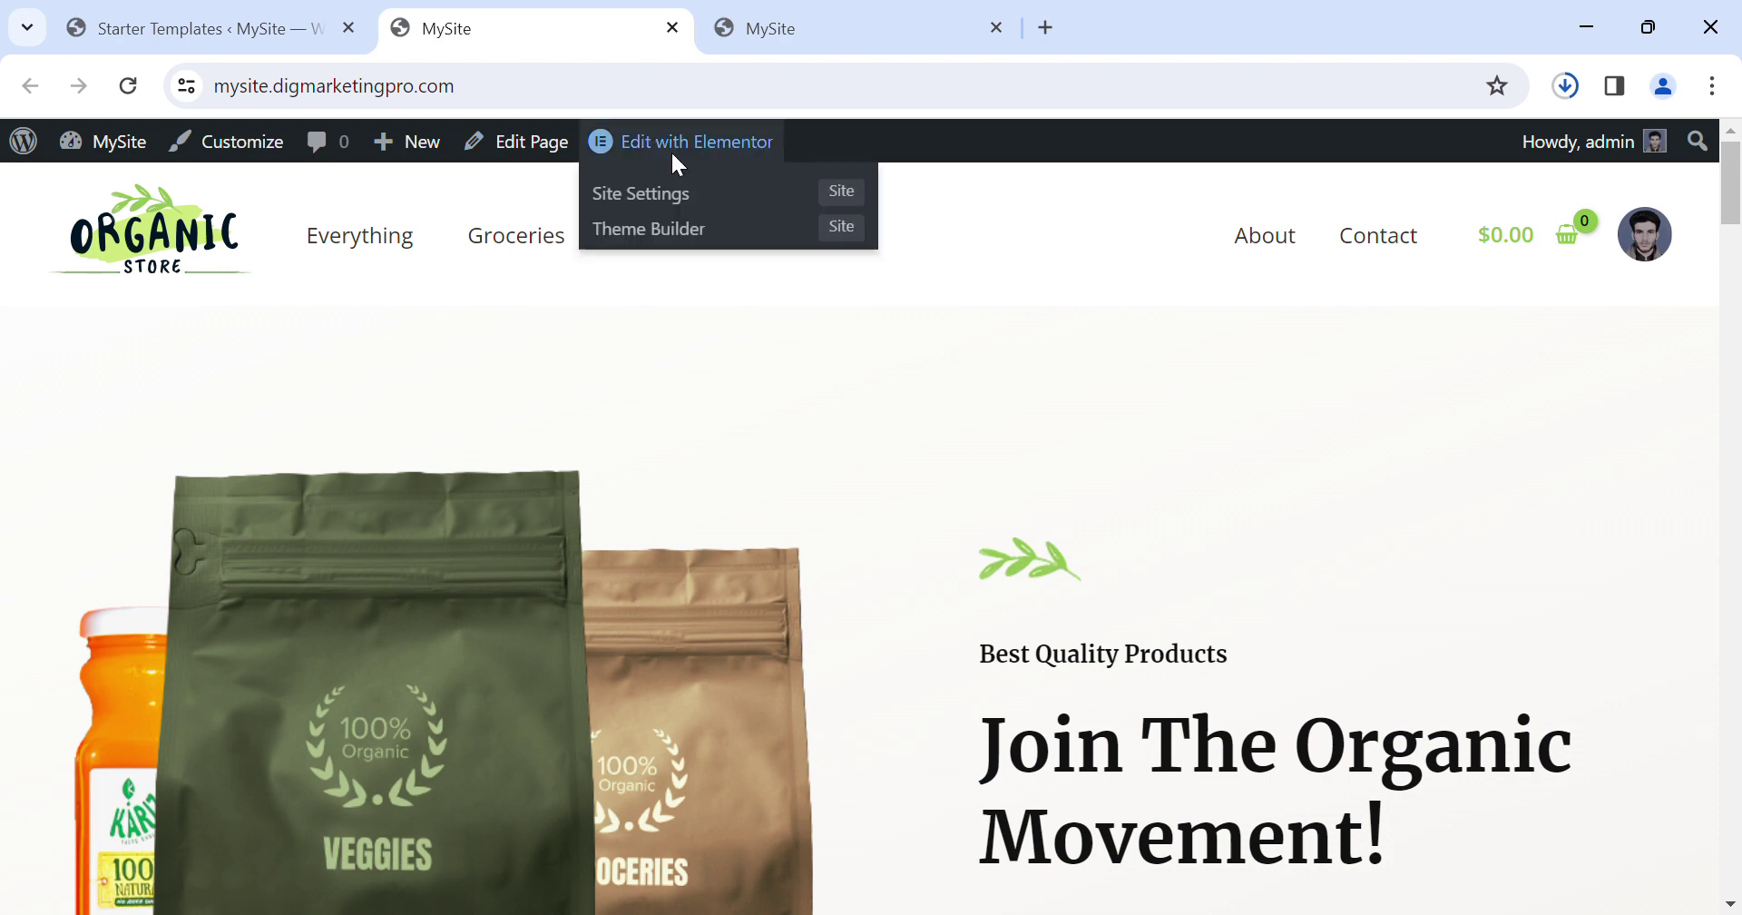
middle_click(703, 160)
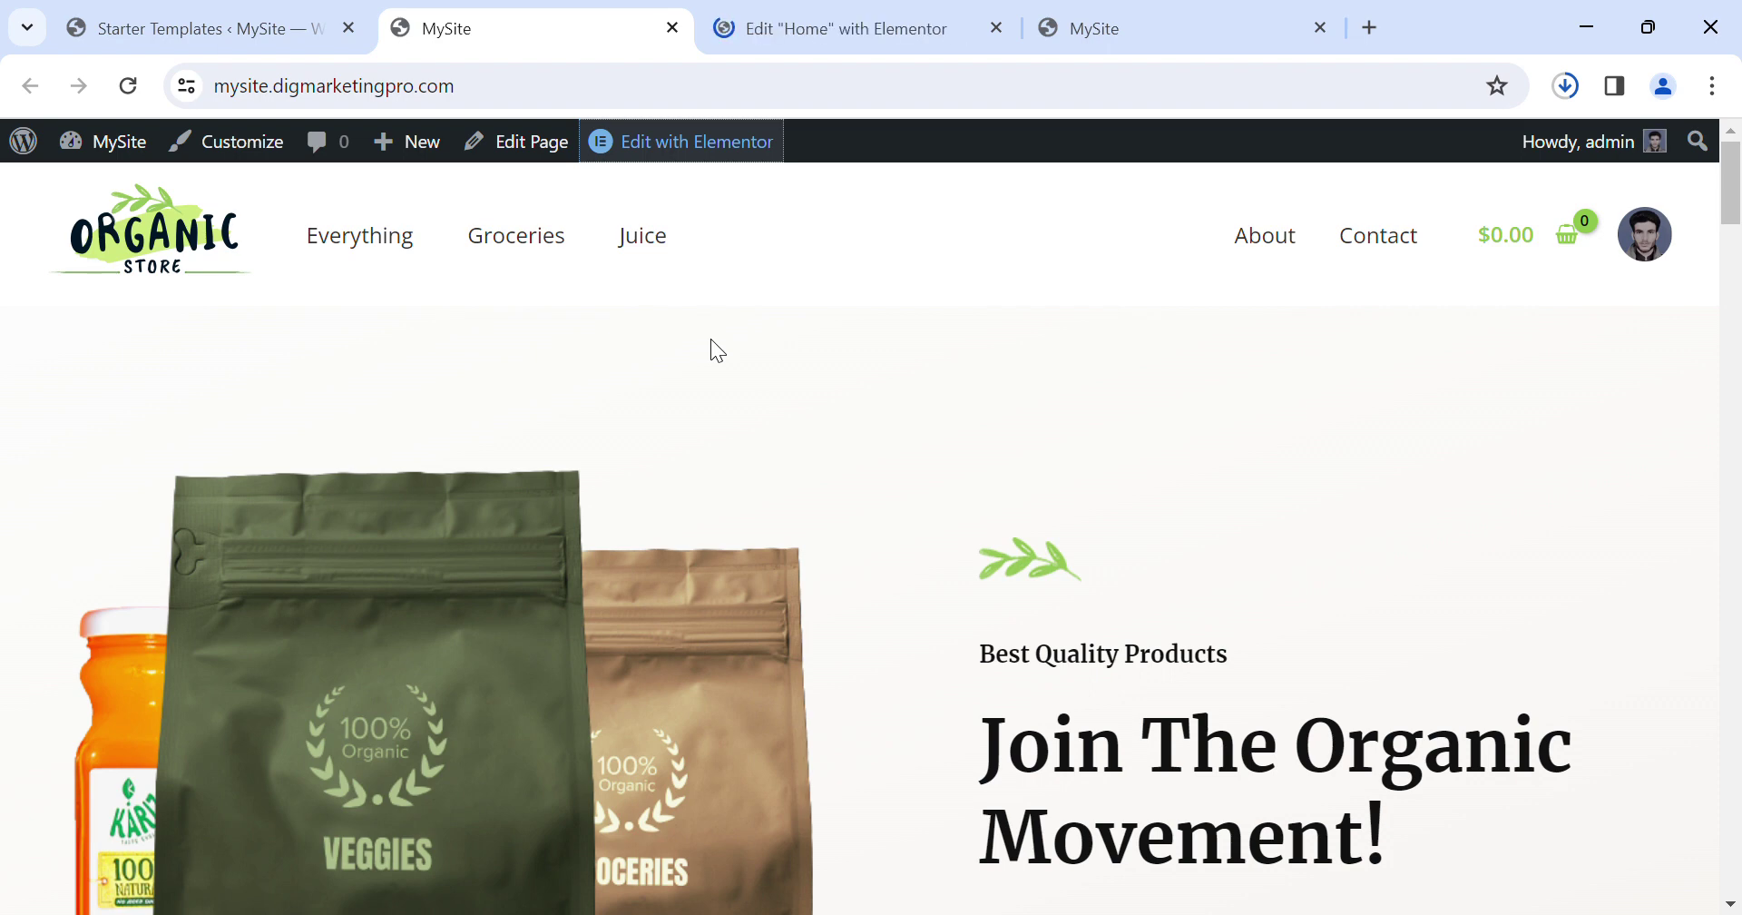
scroll(710, 339, "down", 7)
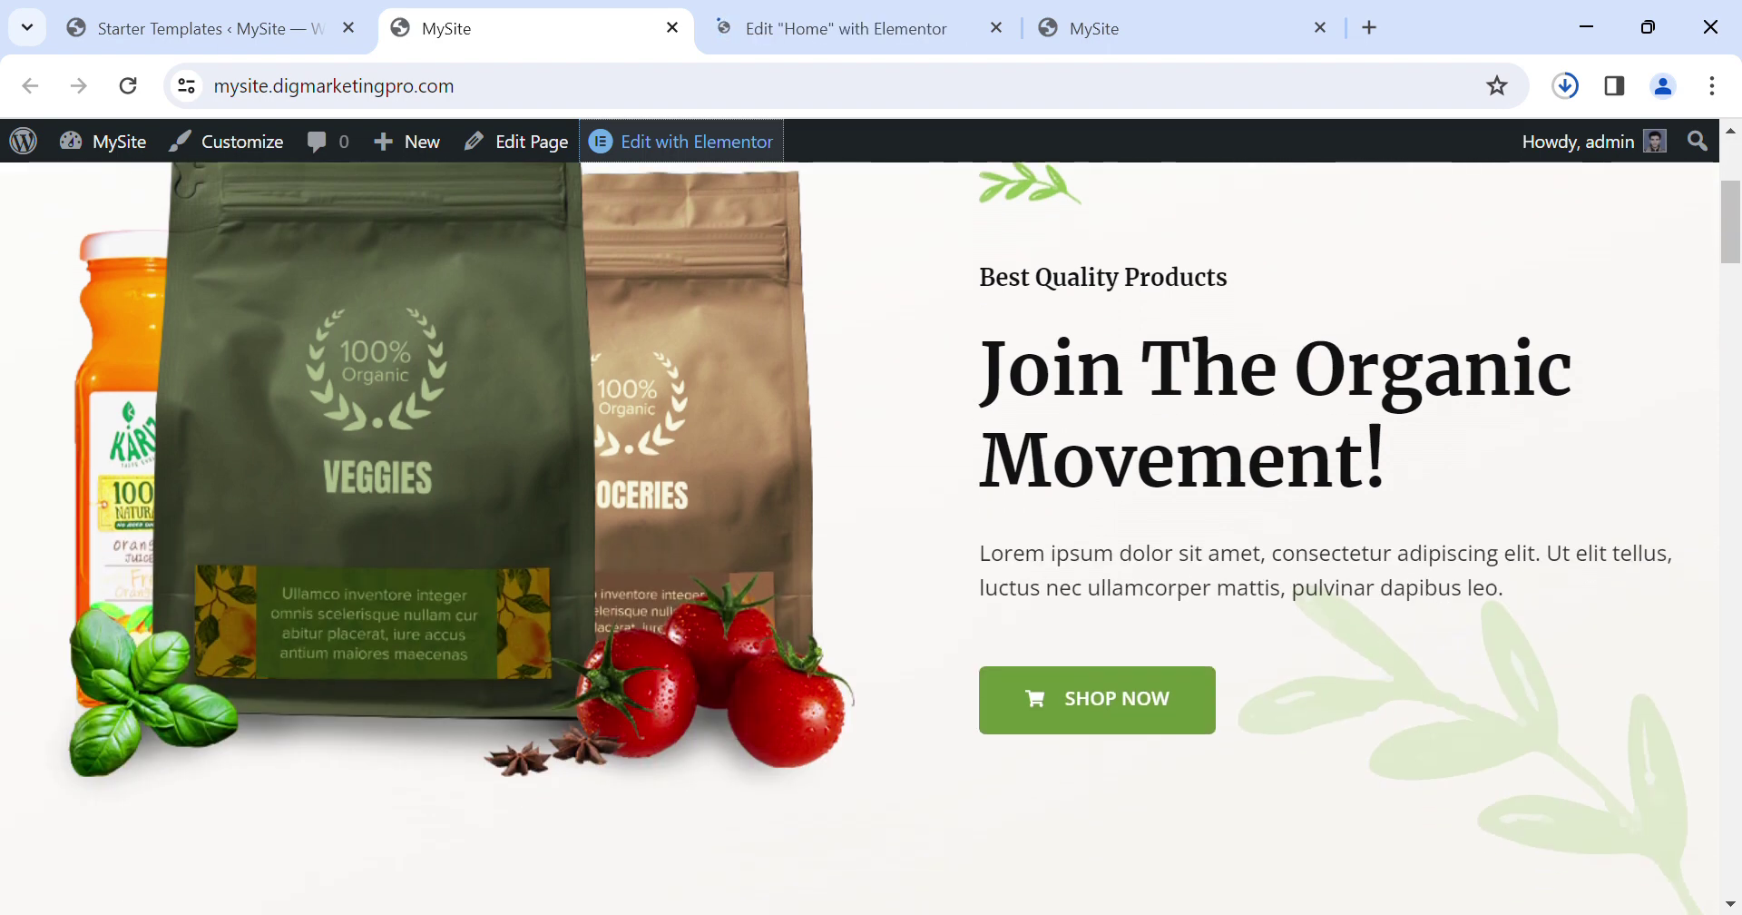
scroll(860, 538, "down", 3)
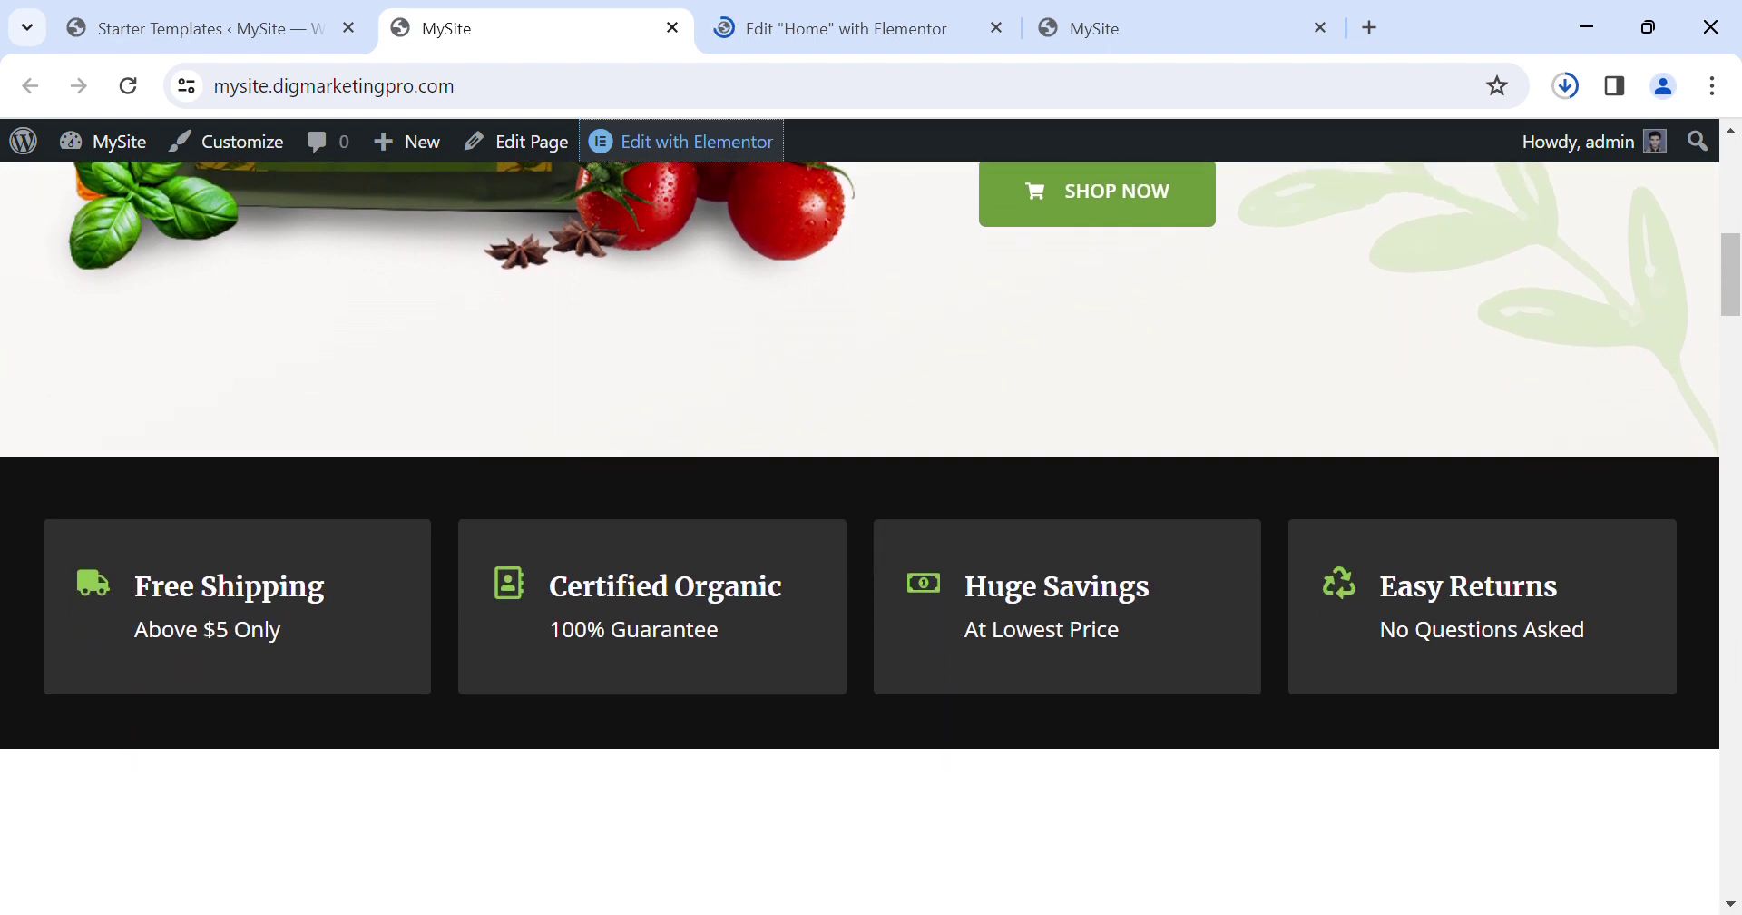
scroll(860, 537, "down", 5)
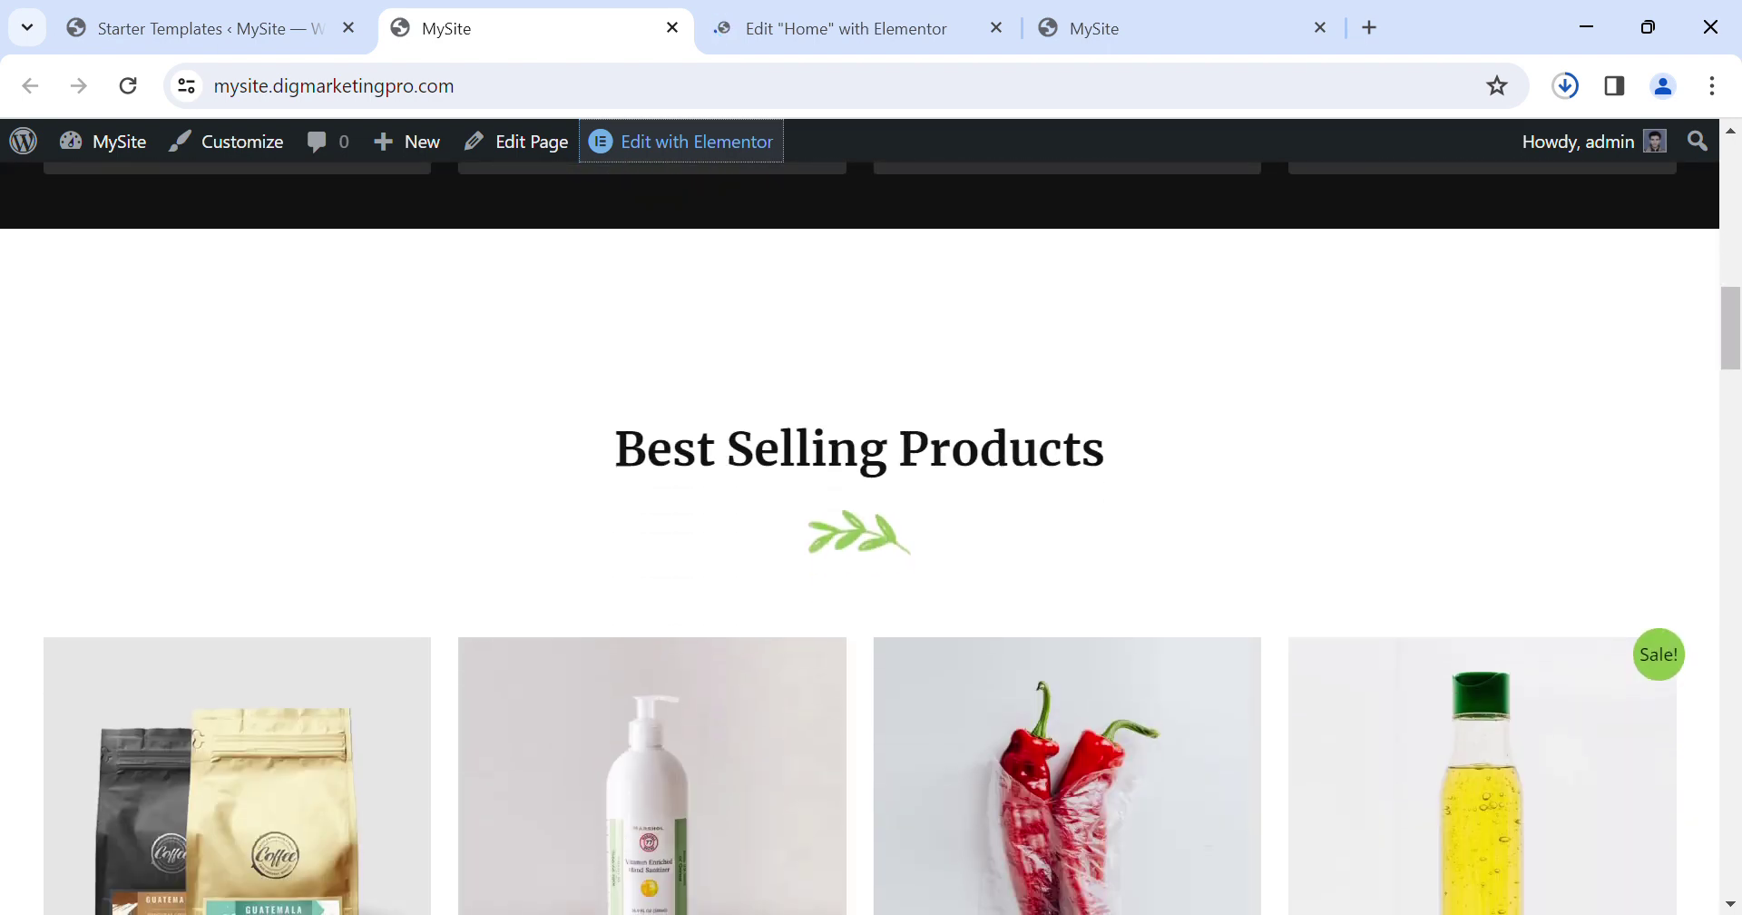
scroll(860, 537, "down", 4)
scroll(860, 537, "down", 13)
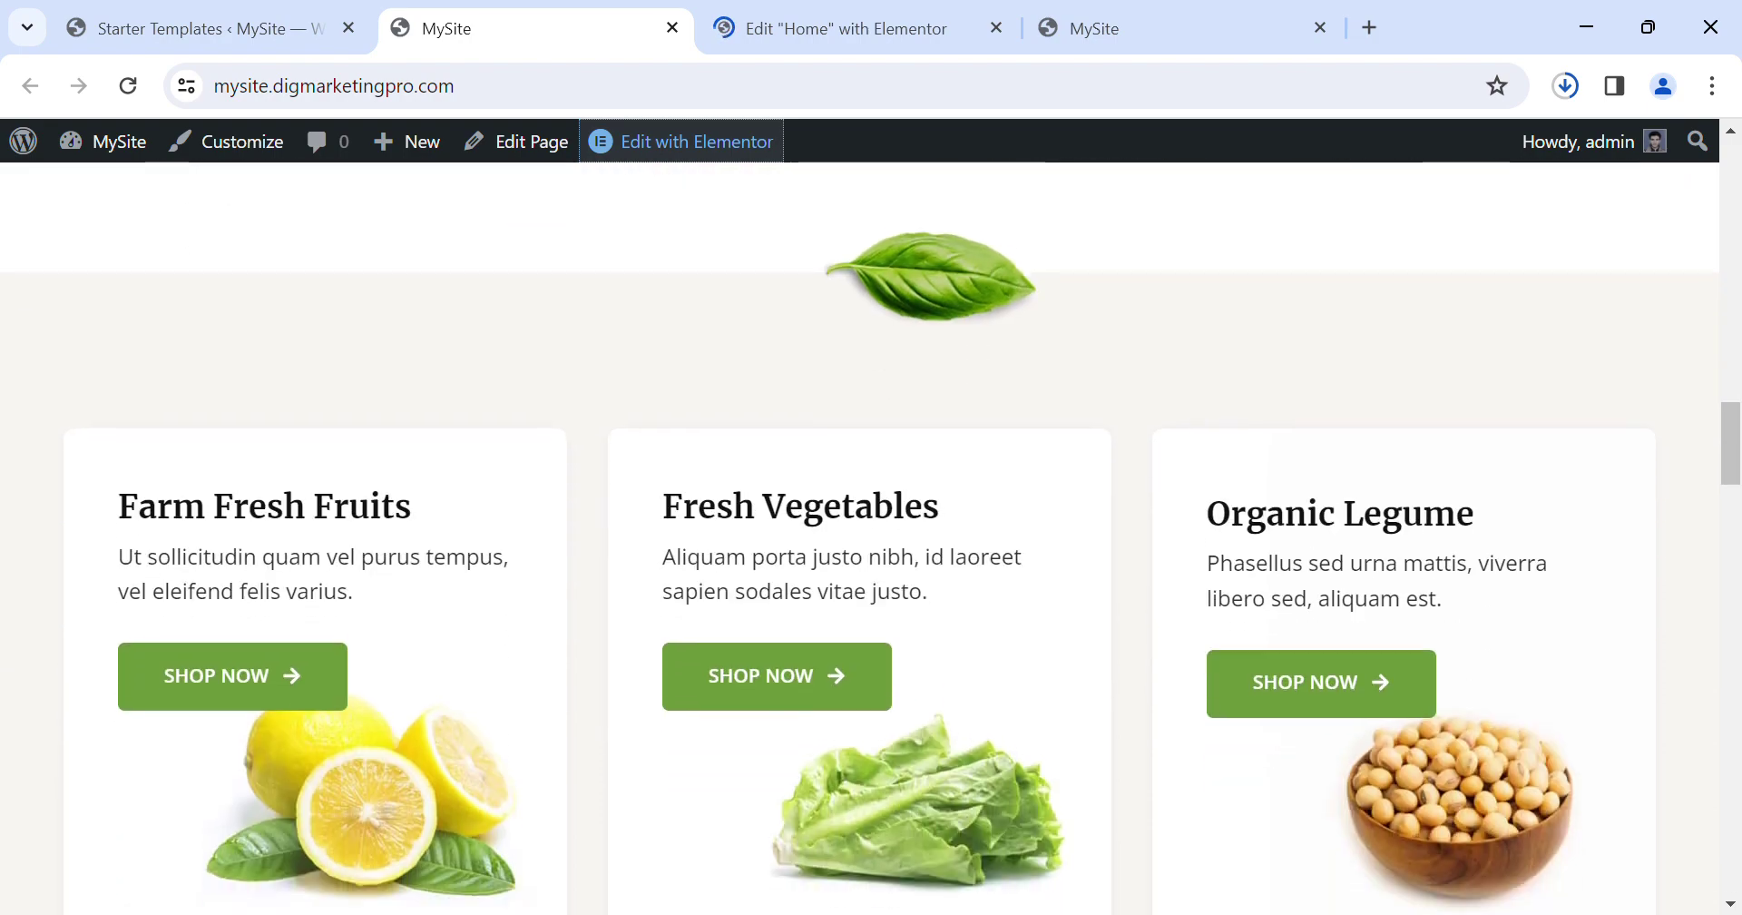
scroll(860, 538, "down", 4)
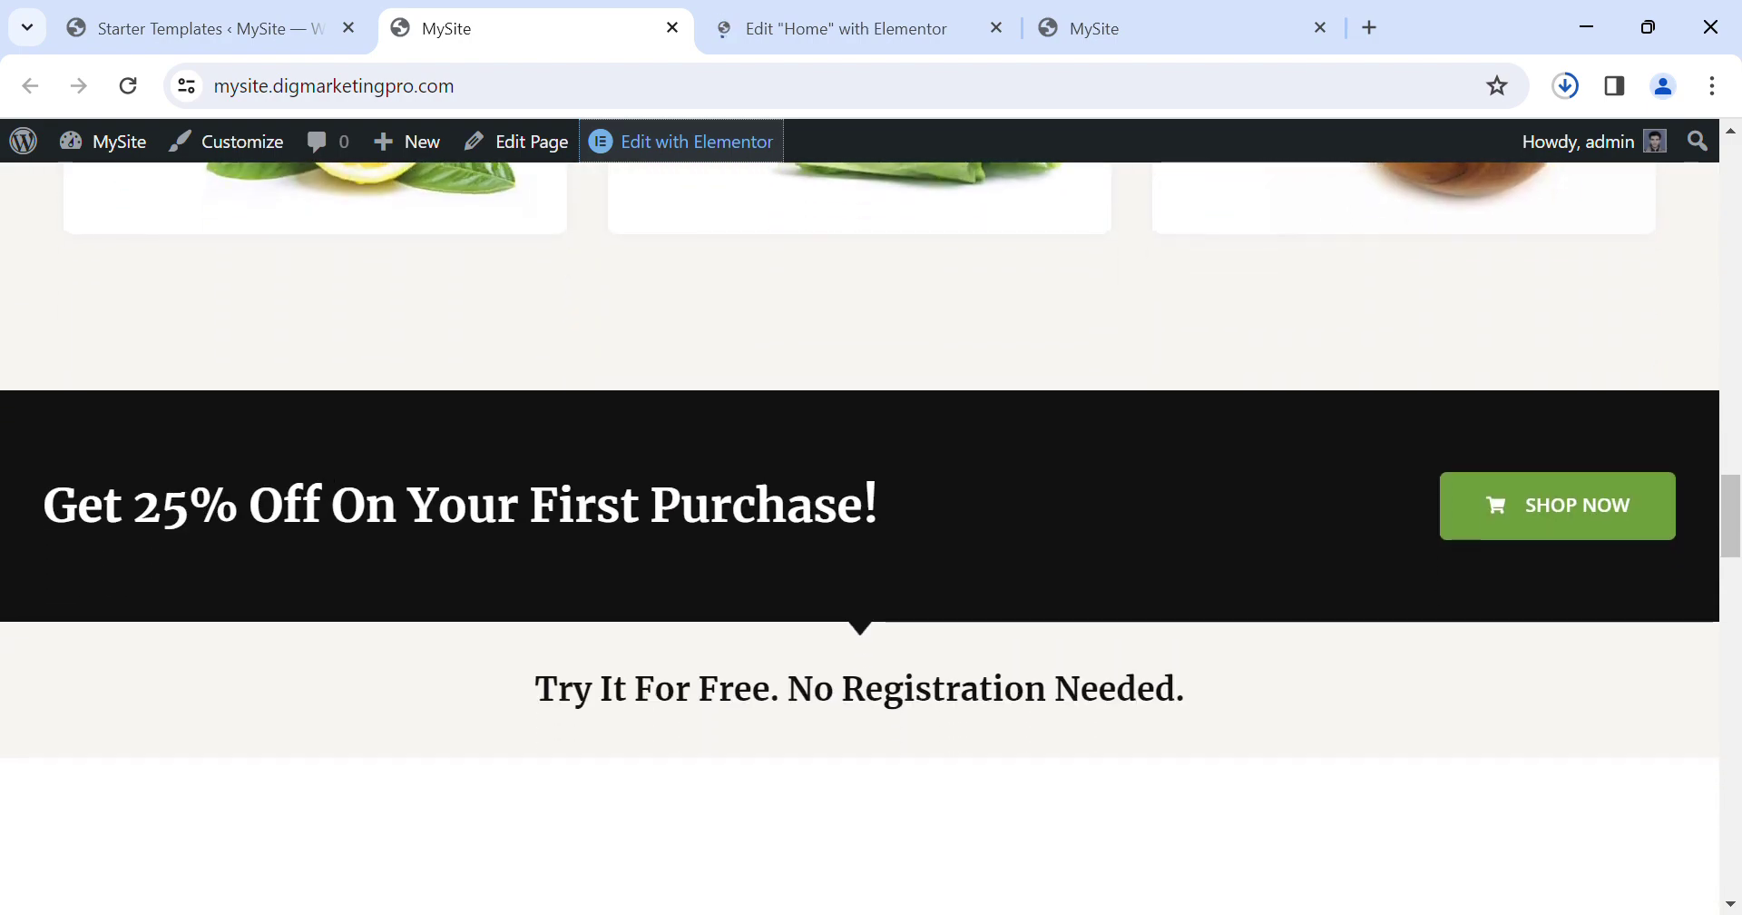
scroll(860, 537, "up", 20)
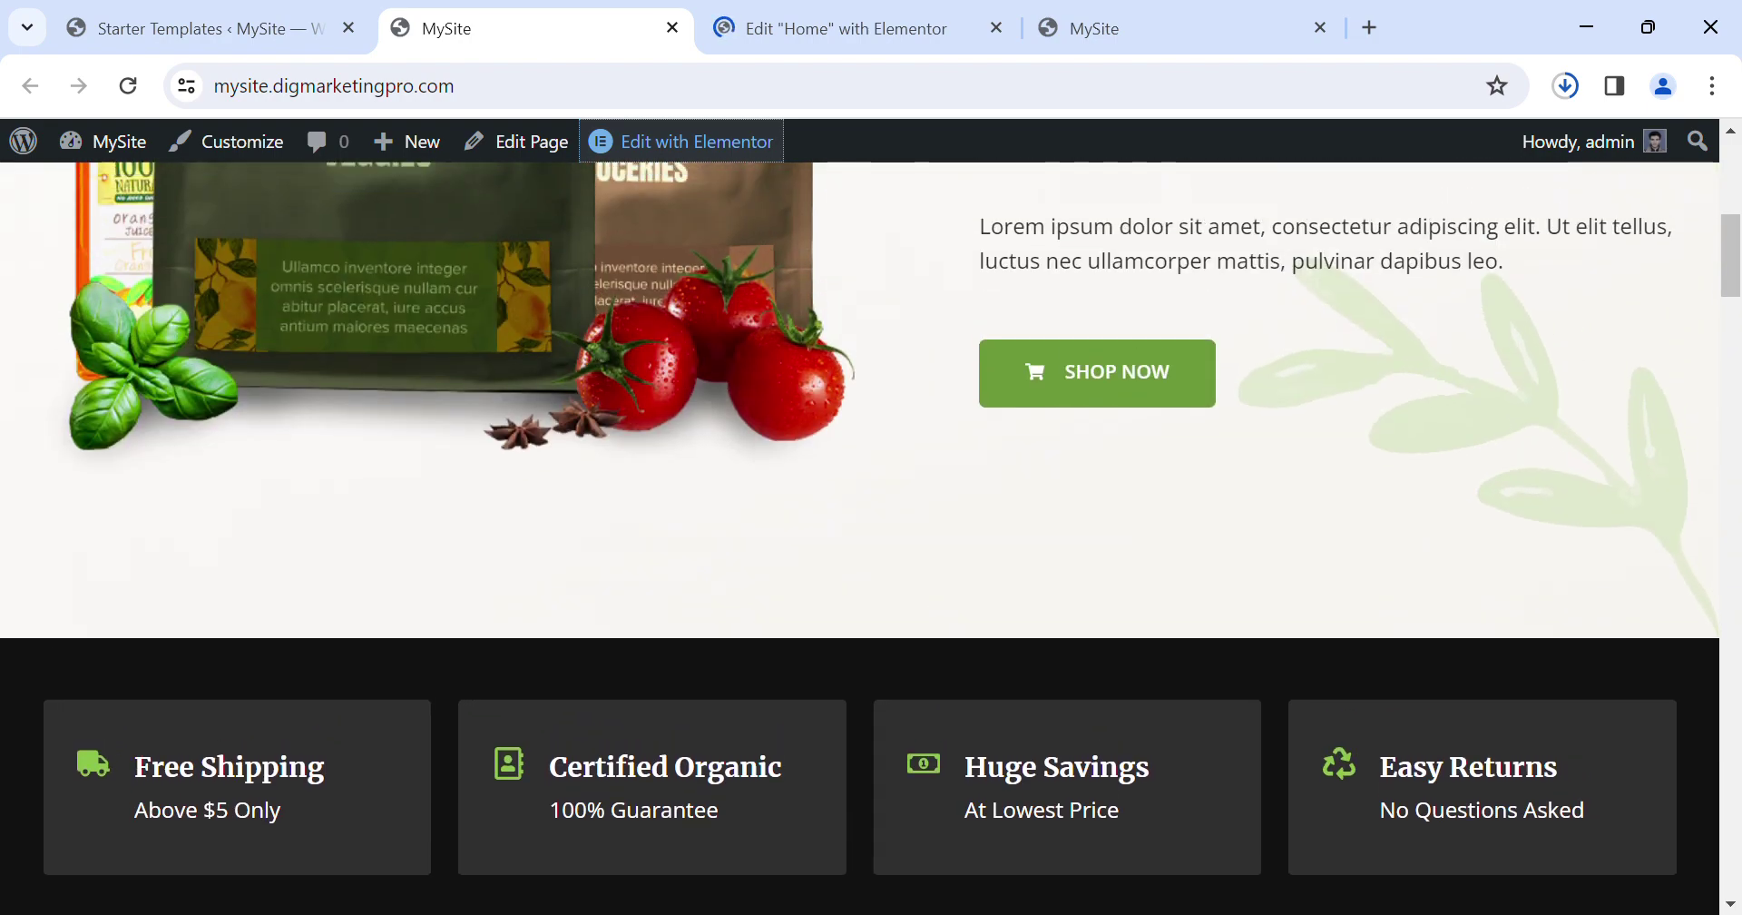
scroll(860, 537, "up", 8)
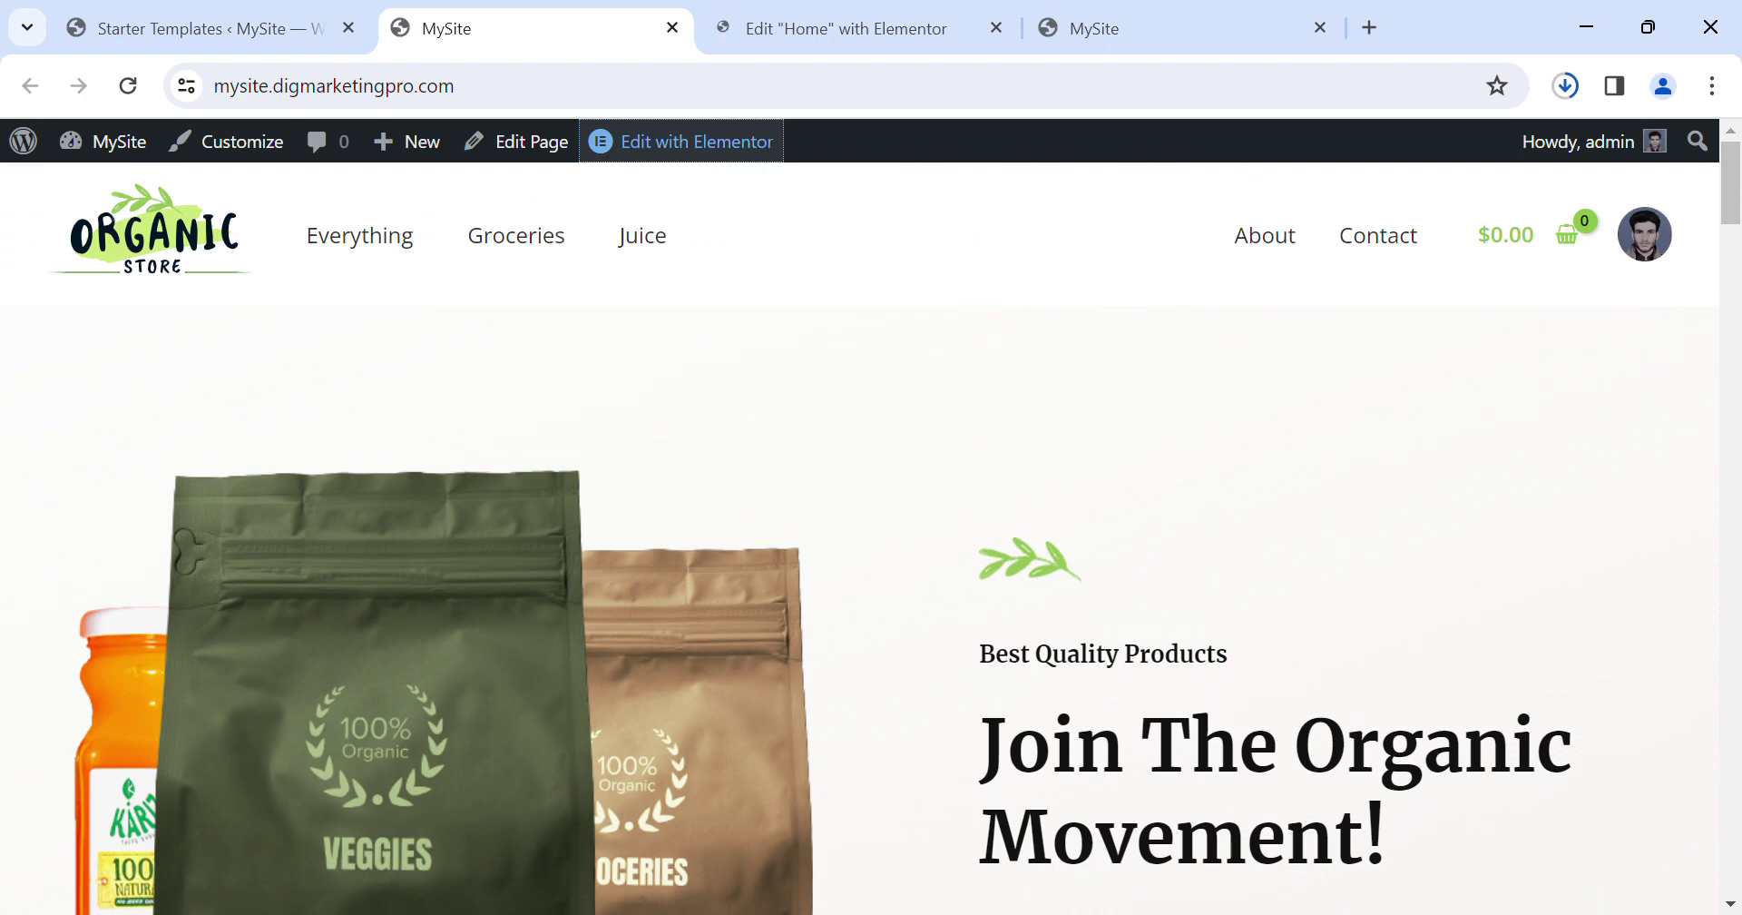
left_click(885, 11)
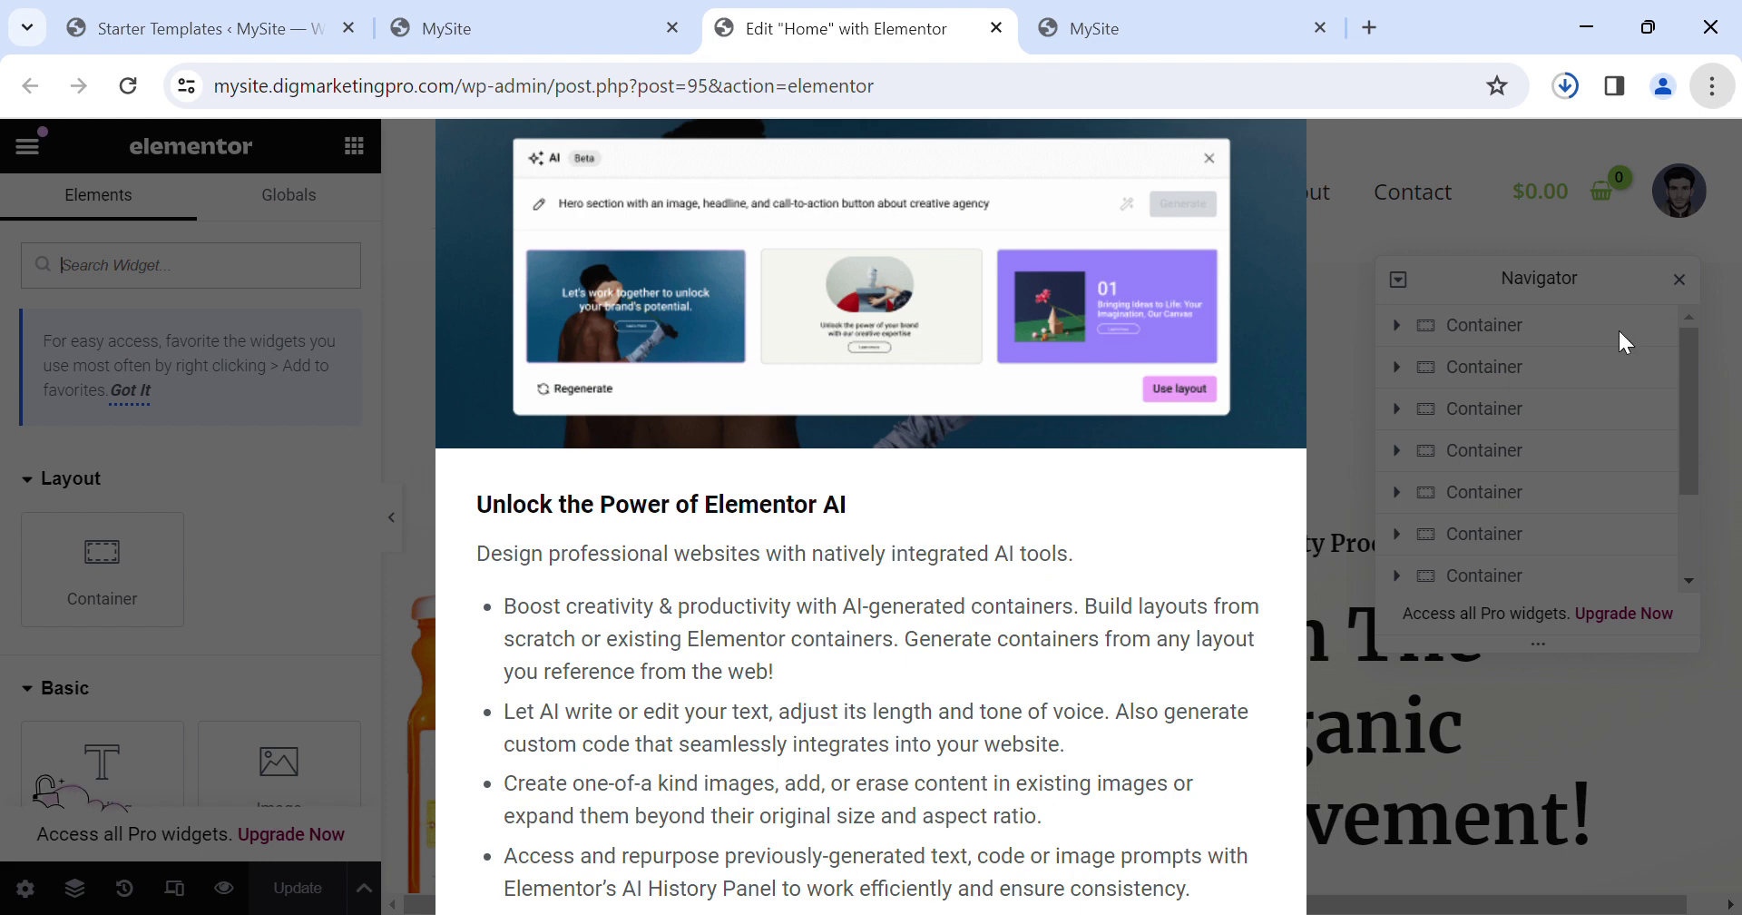
Zoom the browser out, close the Elementor AI notice, and select the hero product-bag image.
key("ctrl+minus")
key("ctrl+minus")
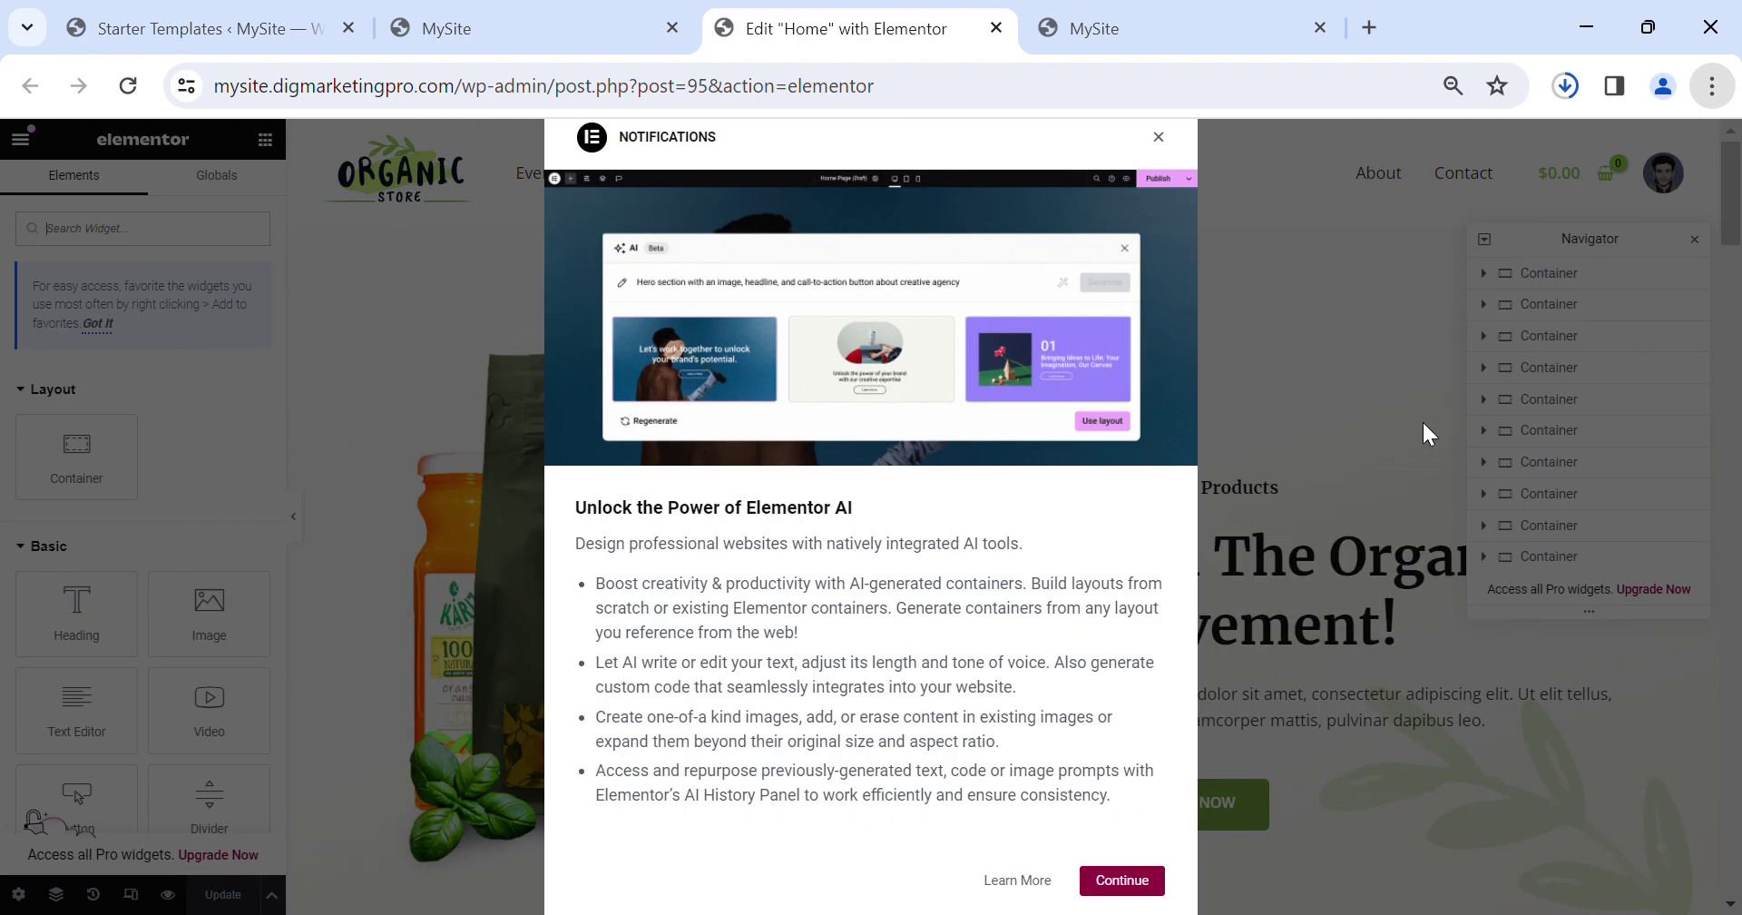
left_click(1161, 138)
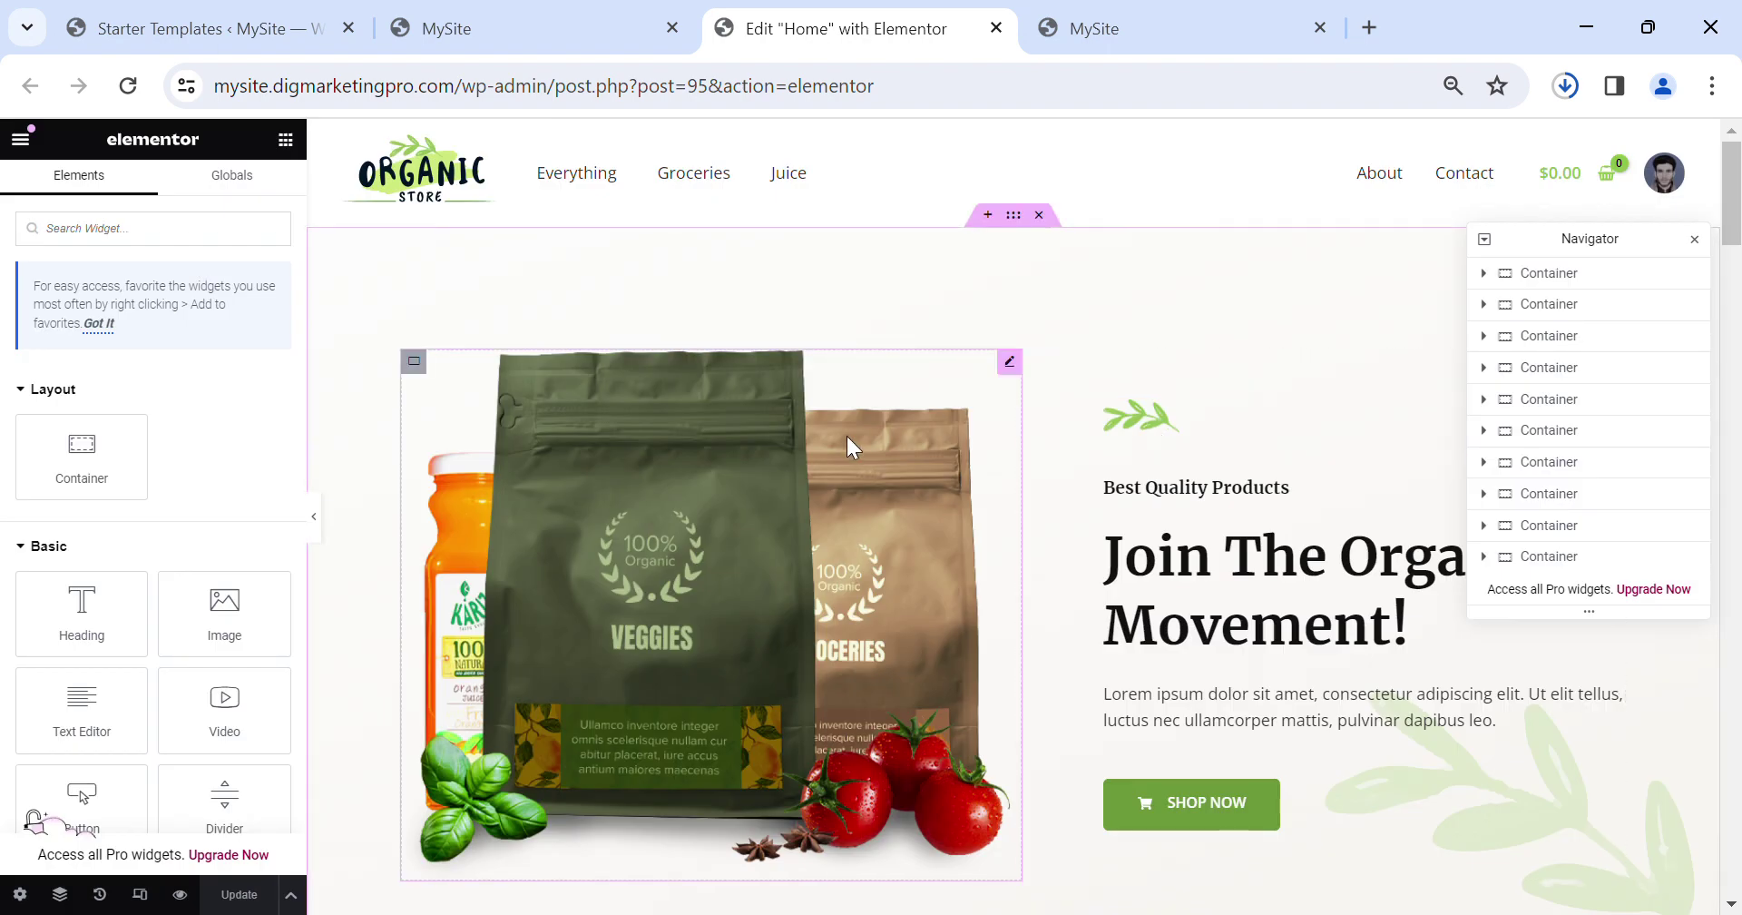
left_click(640, 537)
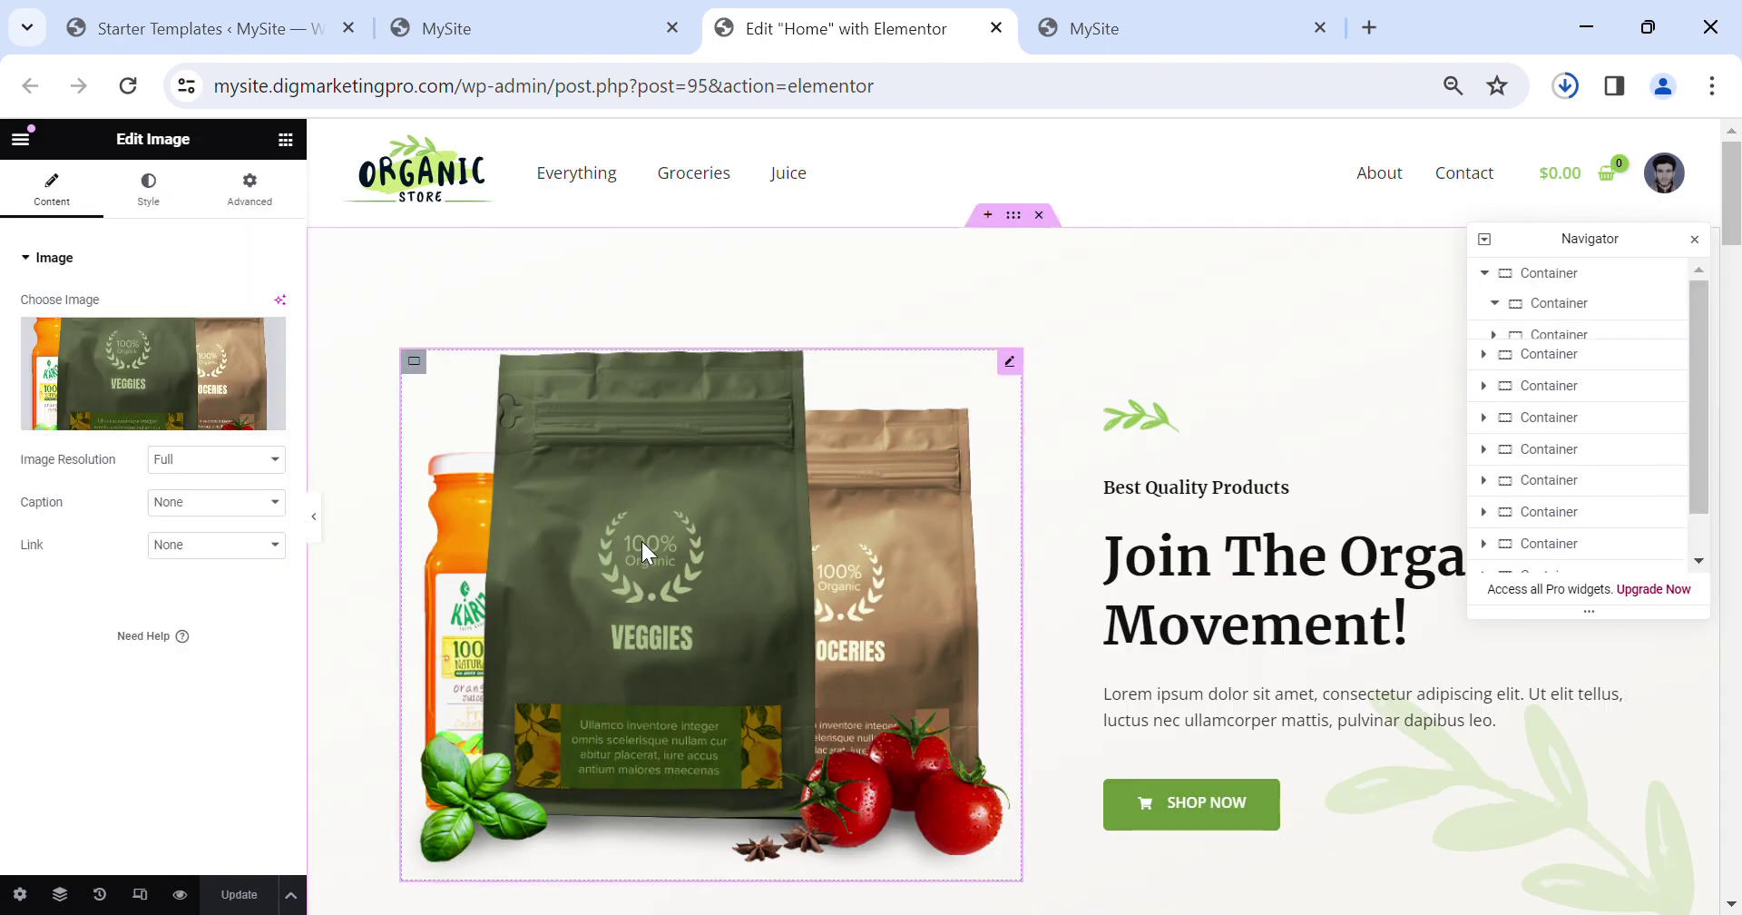
Swap the hero image for the media-library photo of a hand reaching into red and yellow peppers.
left_click(175, 389)
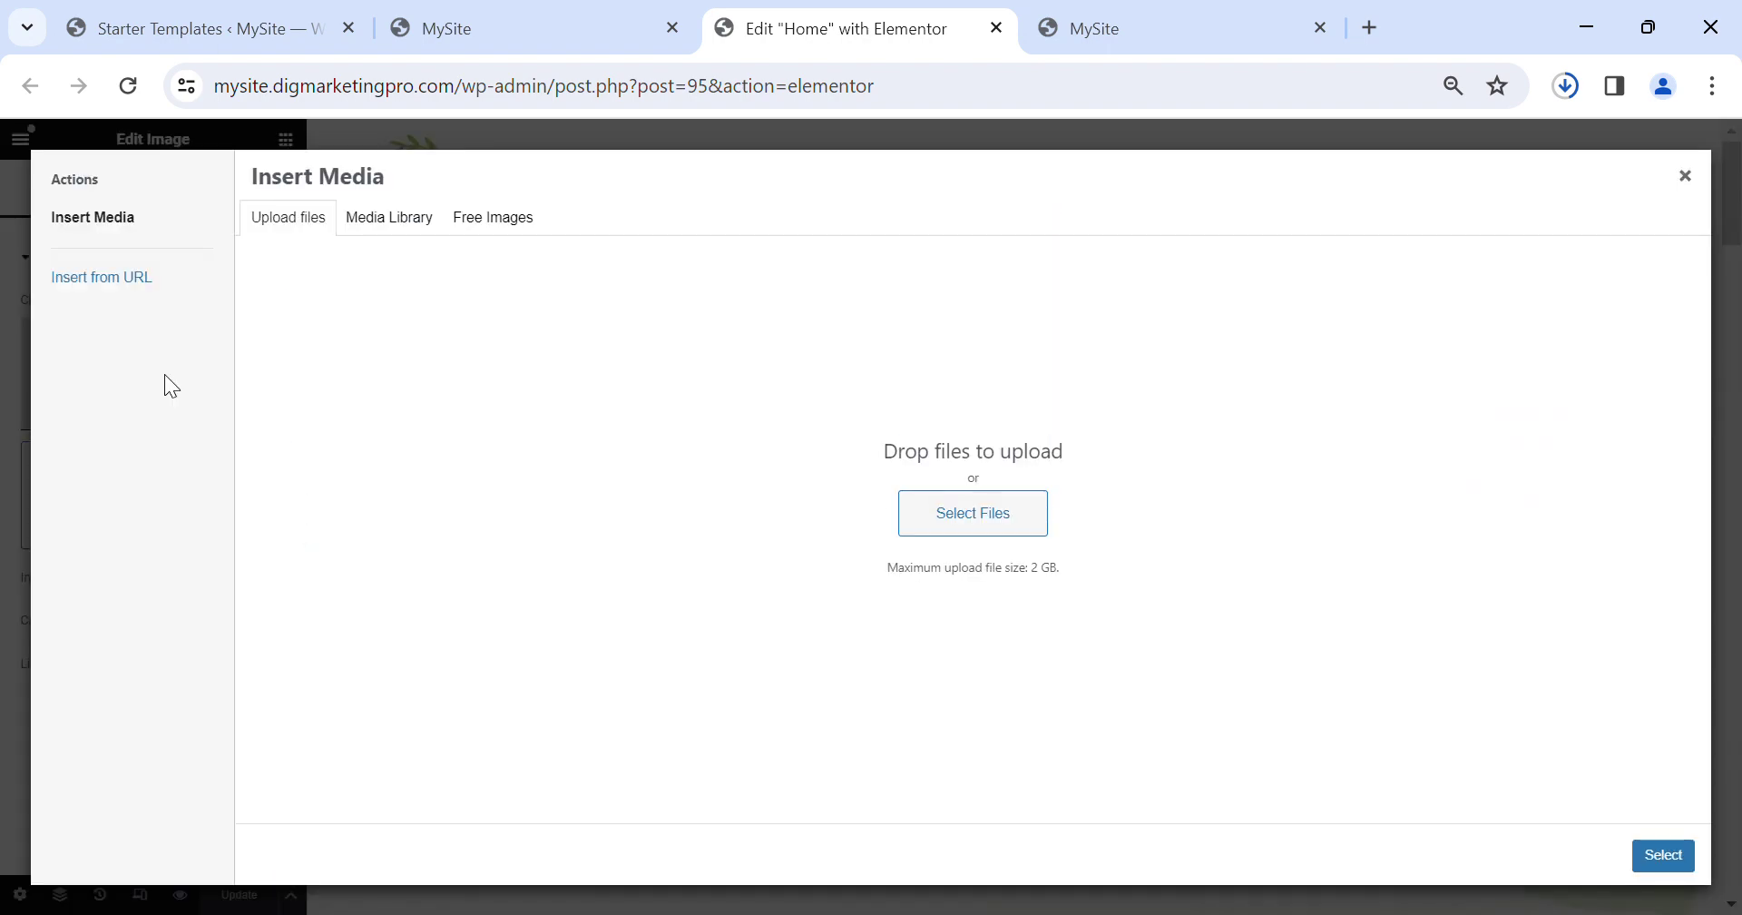
left_click(386, 230)
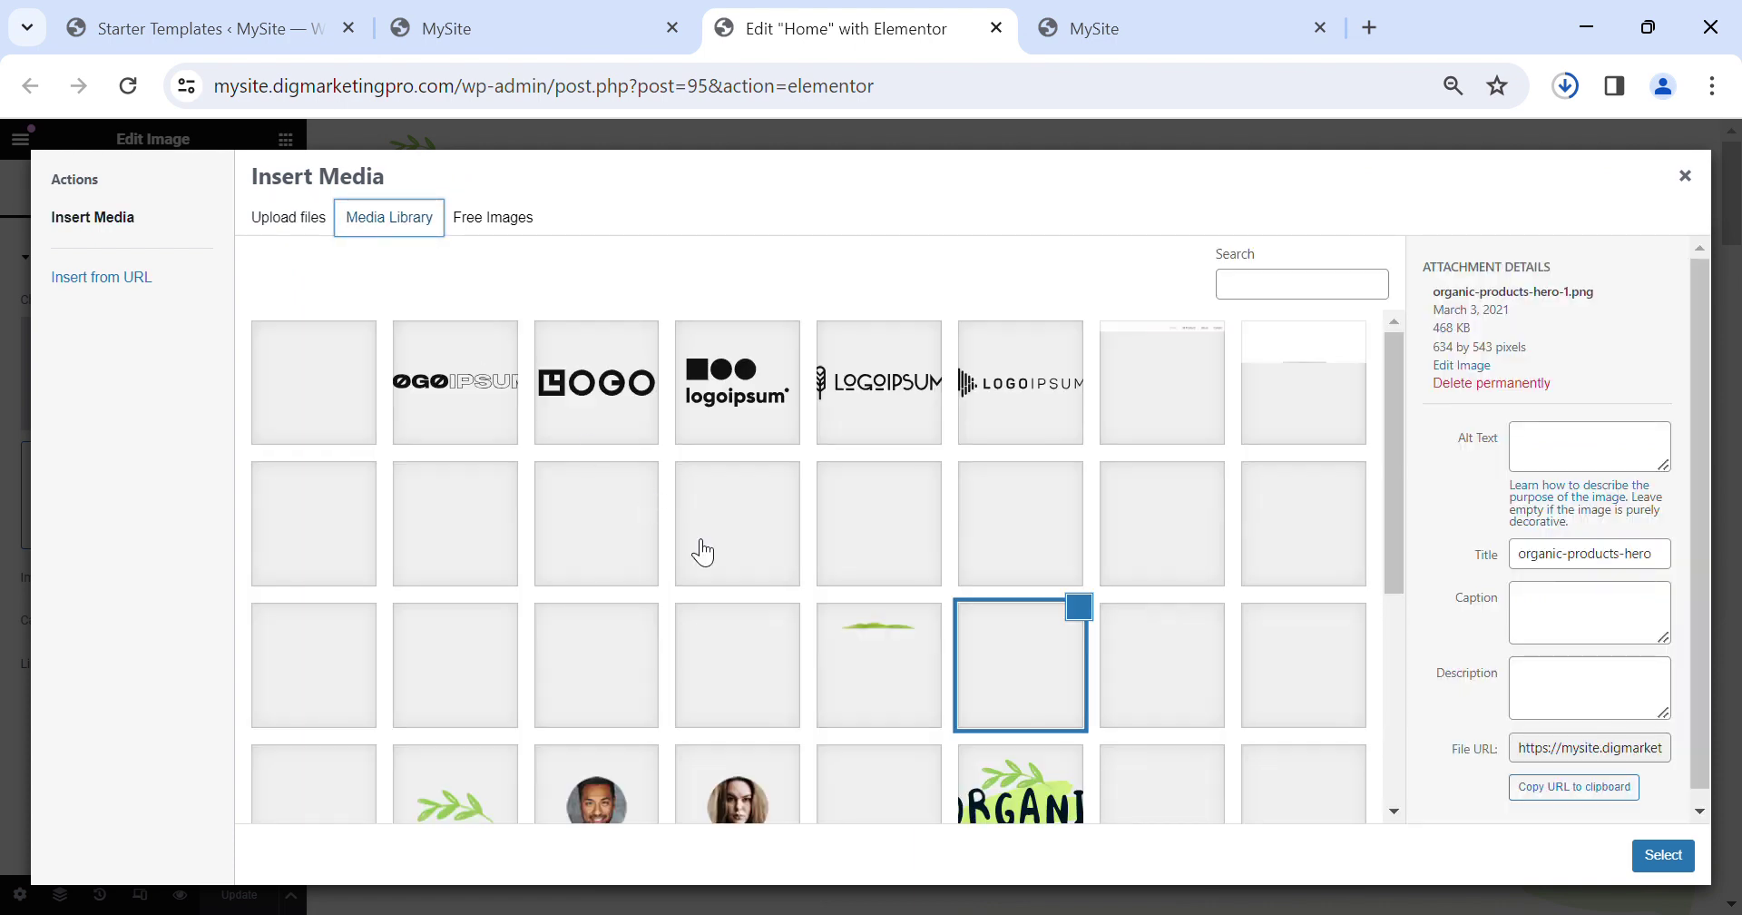
scroll(1158, 760, "down", 5)
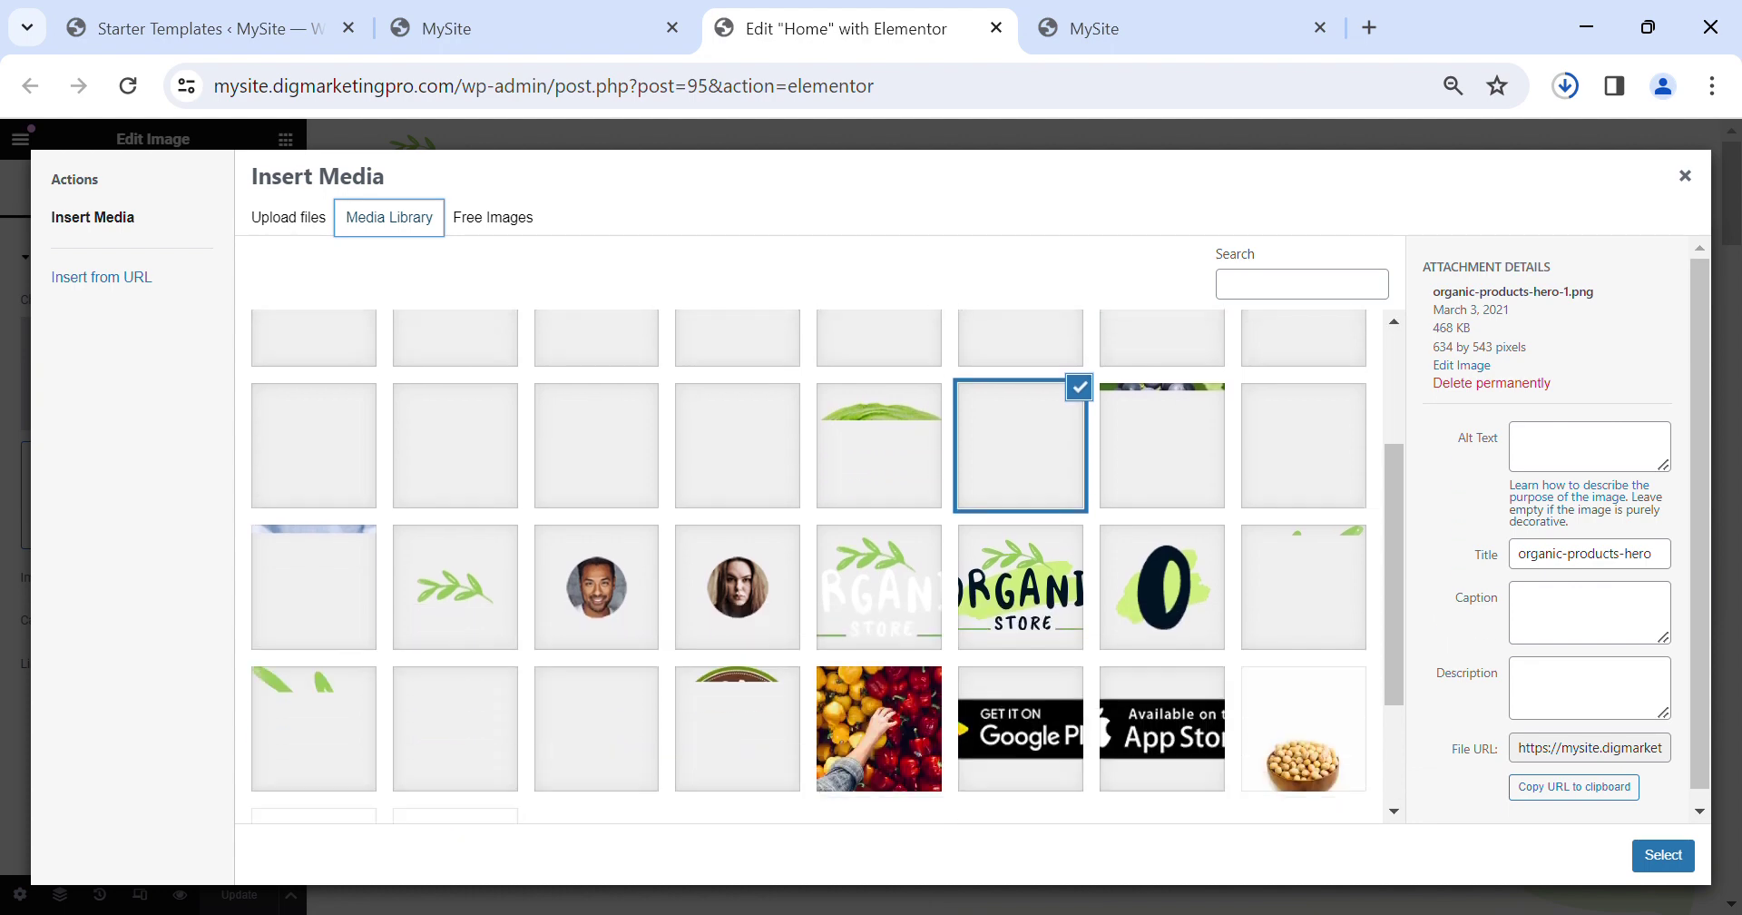
left_click(889, 567)
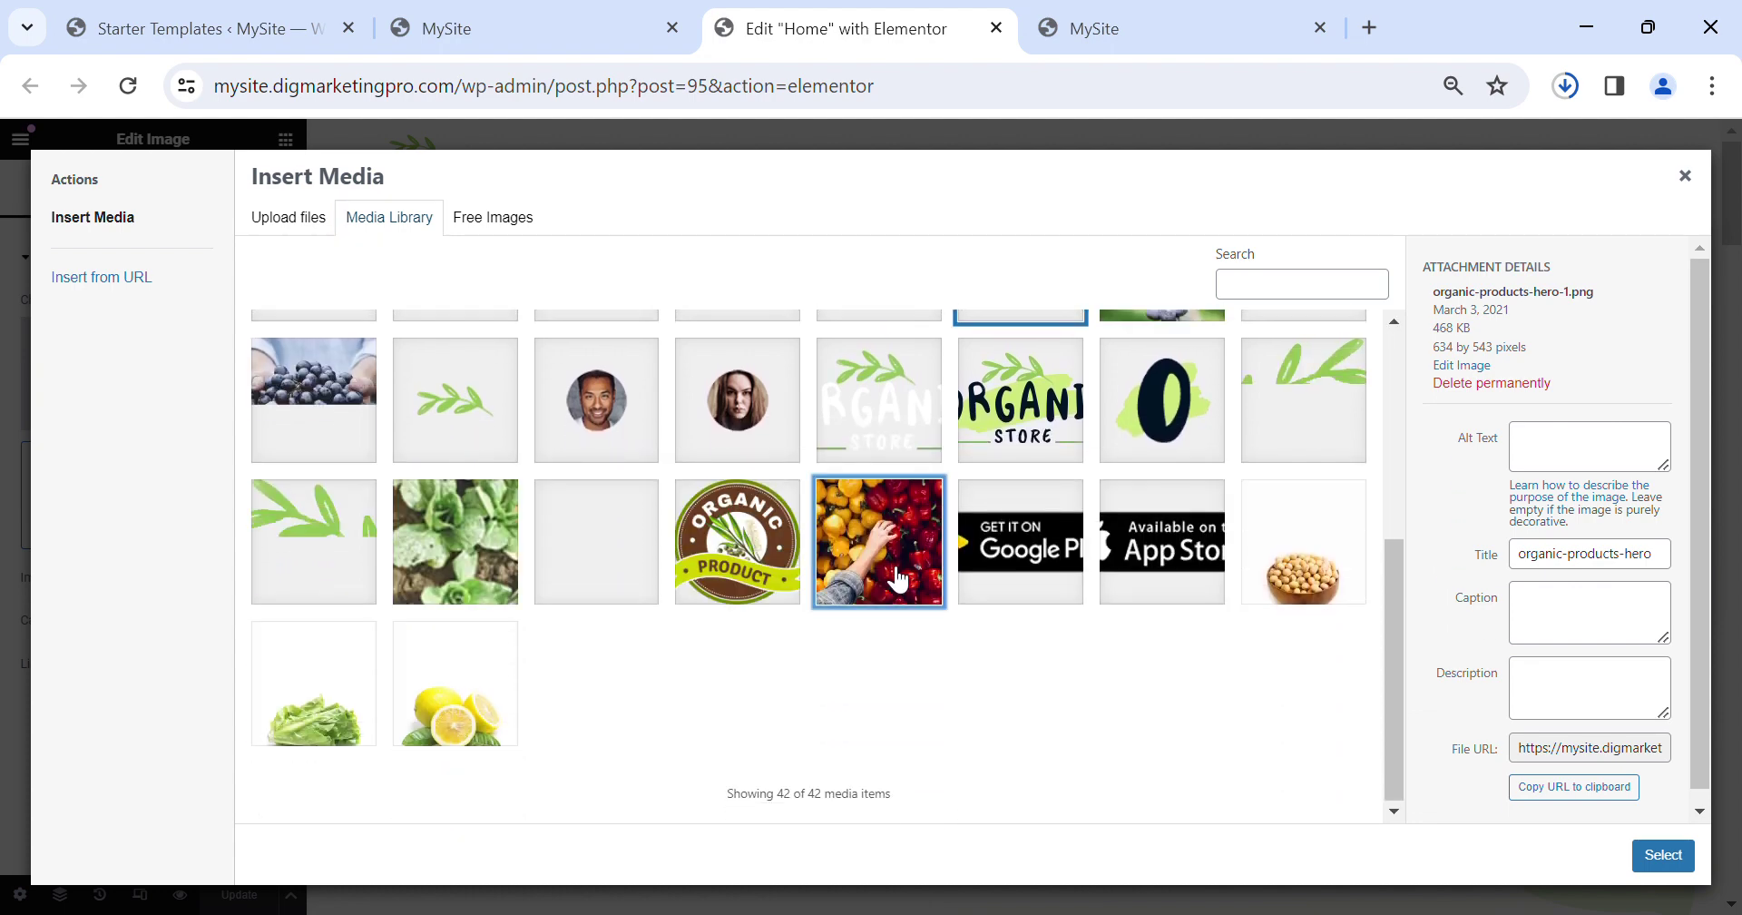
left_click(1671, 868)
scroll(1214, 782, "down", 3)
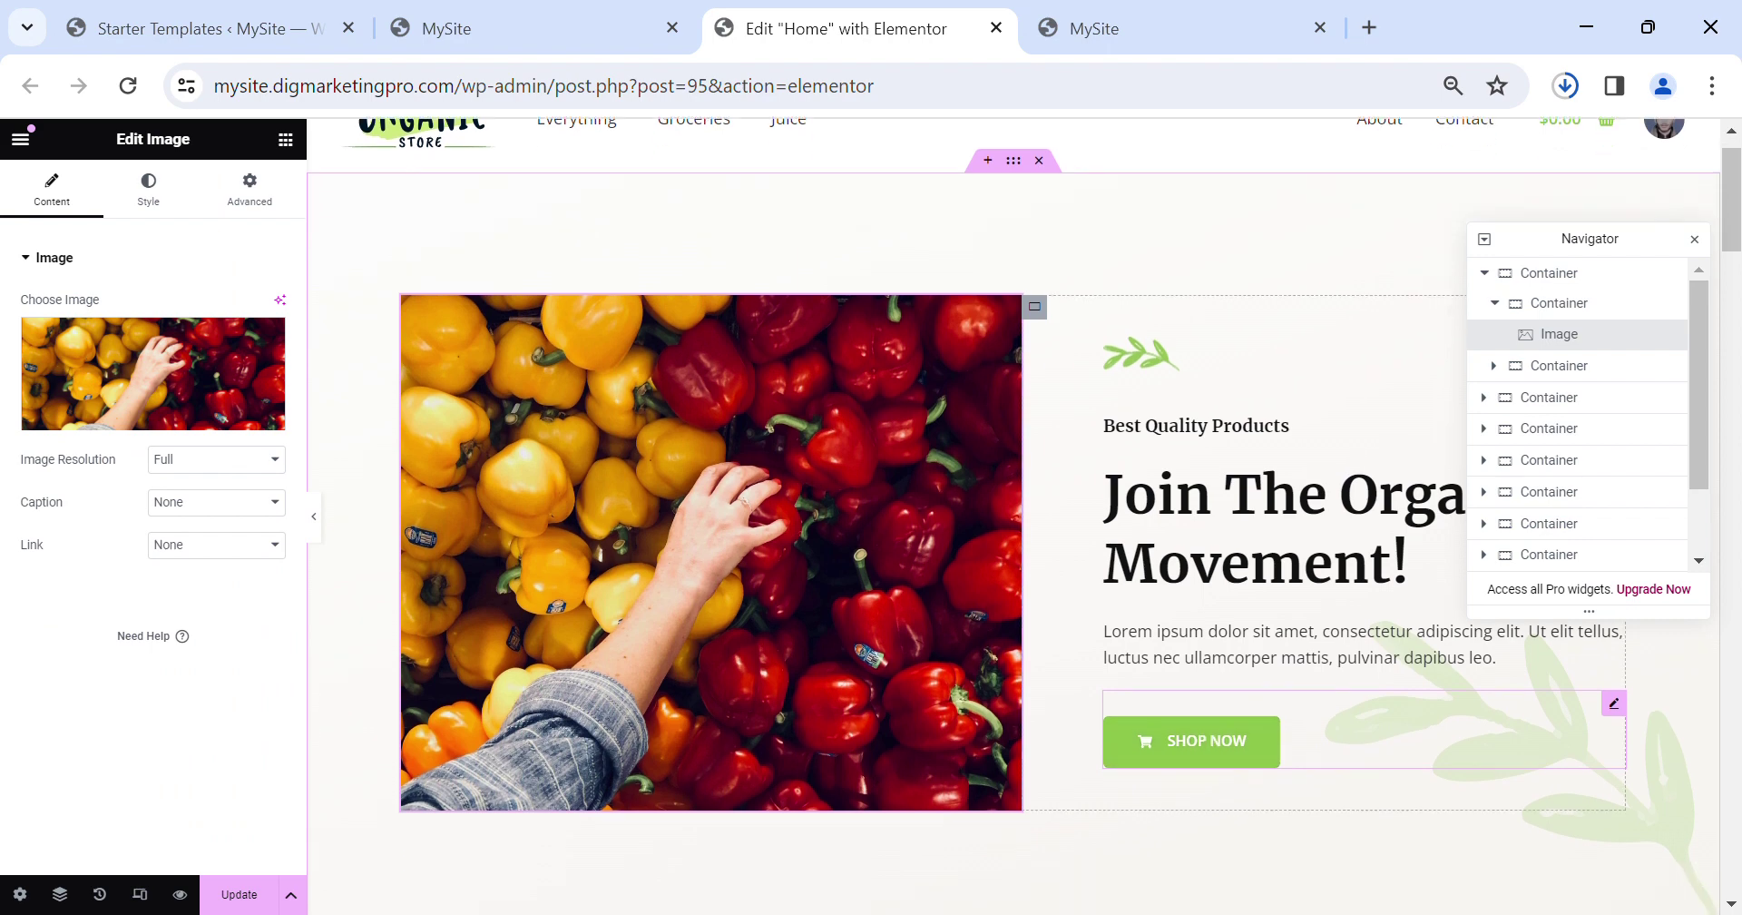
Select the headline Image Box, erase its Lorem ipsum description and begin the new text with 'Jo'.
scroll(1214, 782, "up", 3)
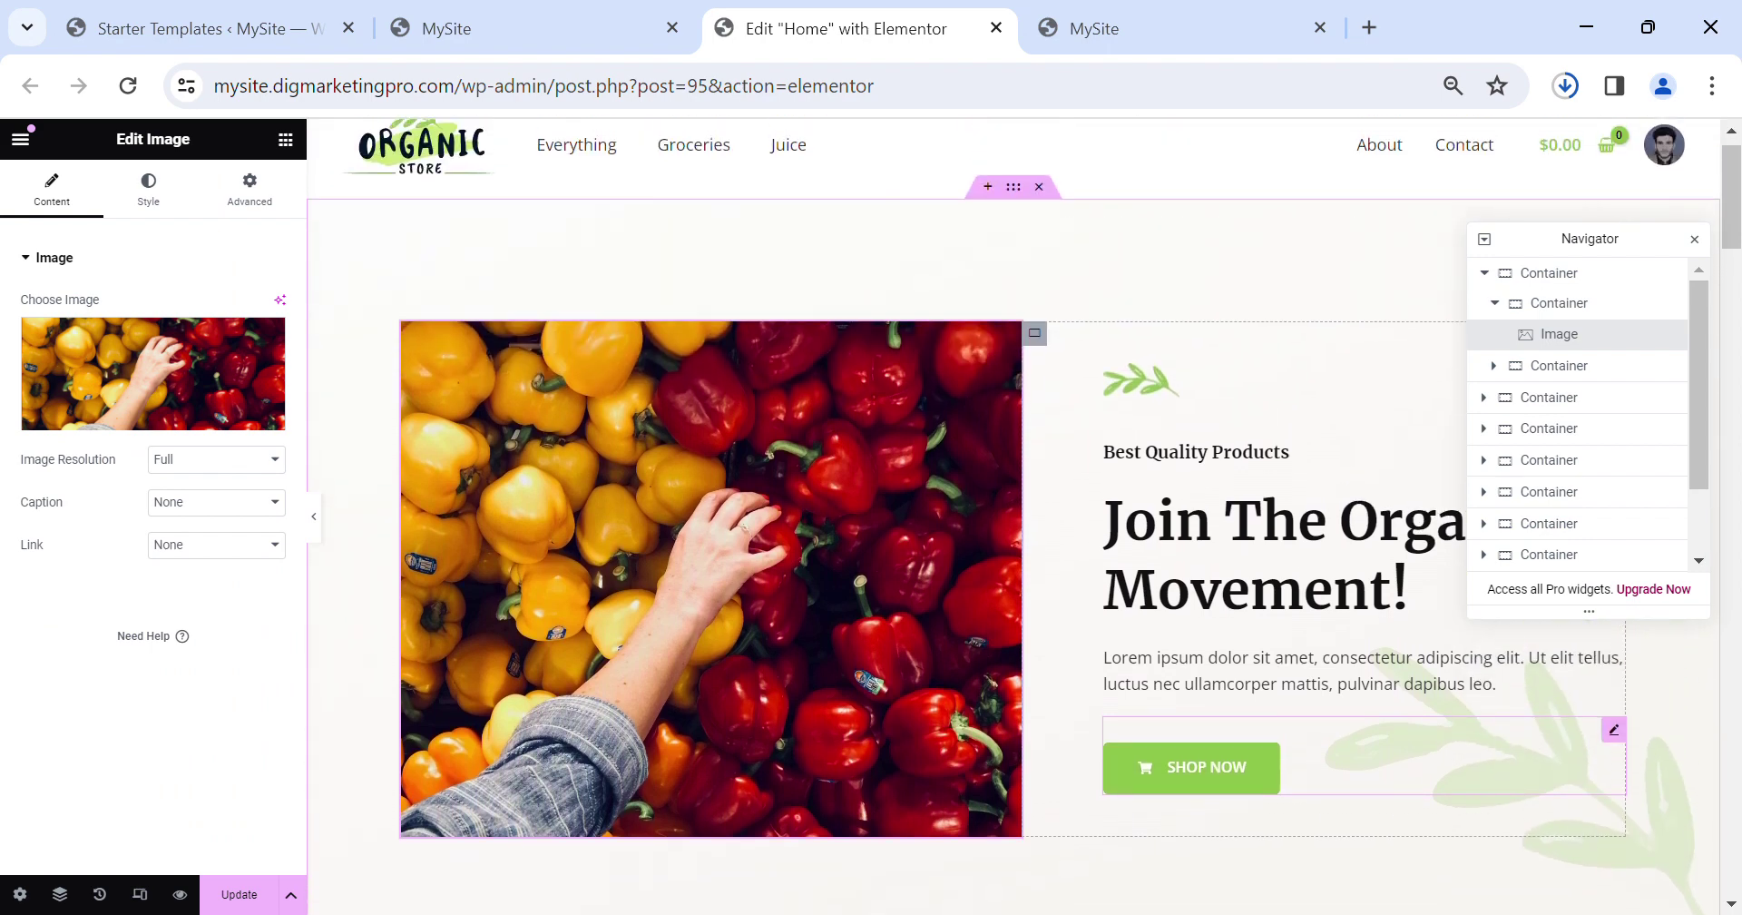
left_click(1341, 748)
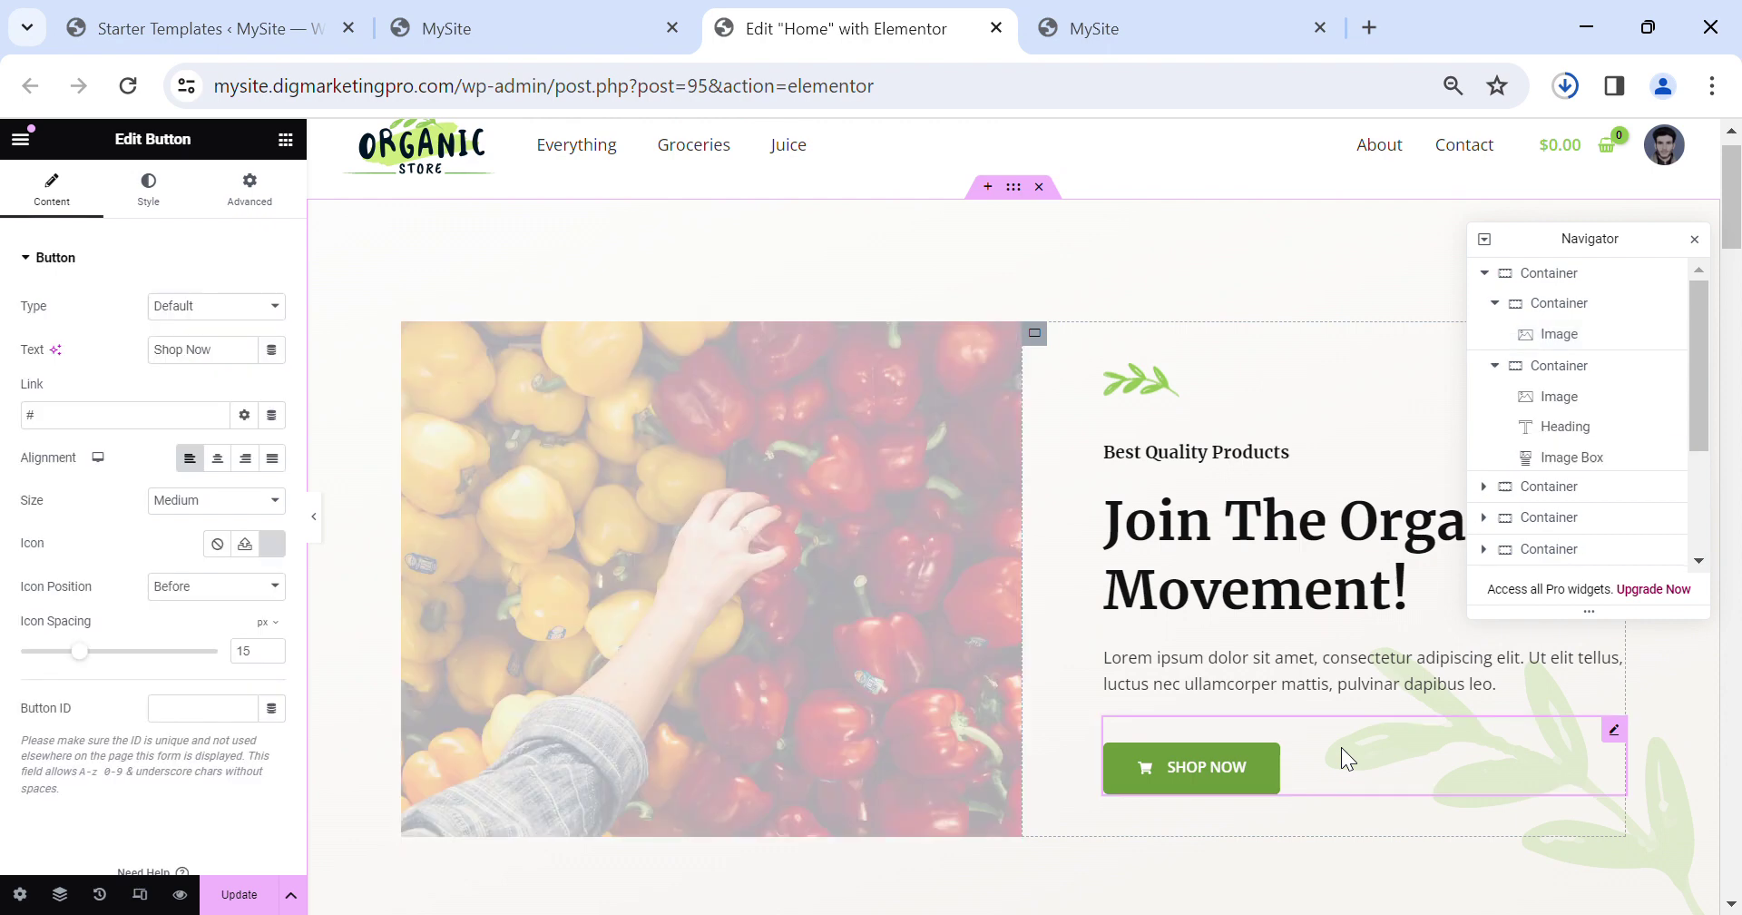
left_click(1141, 508)
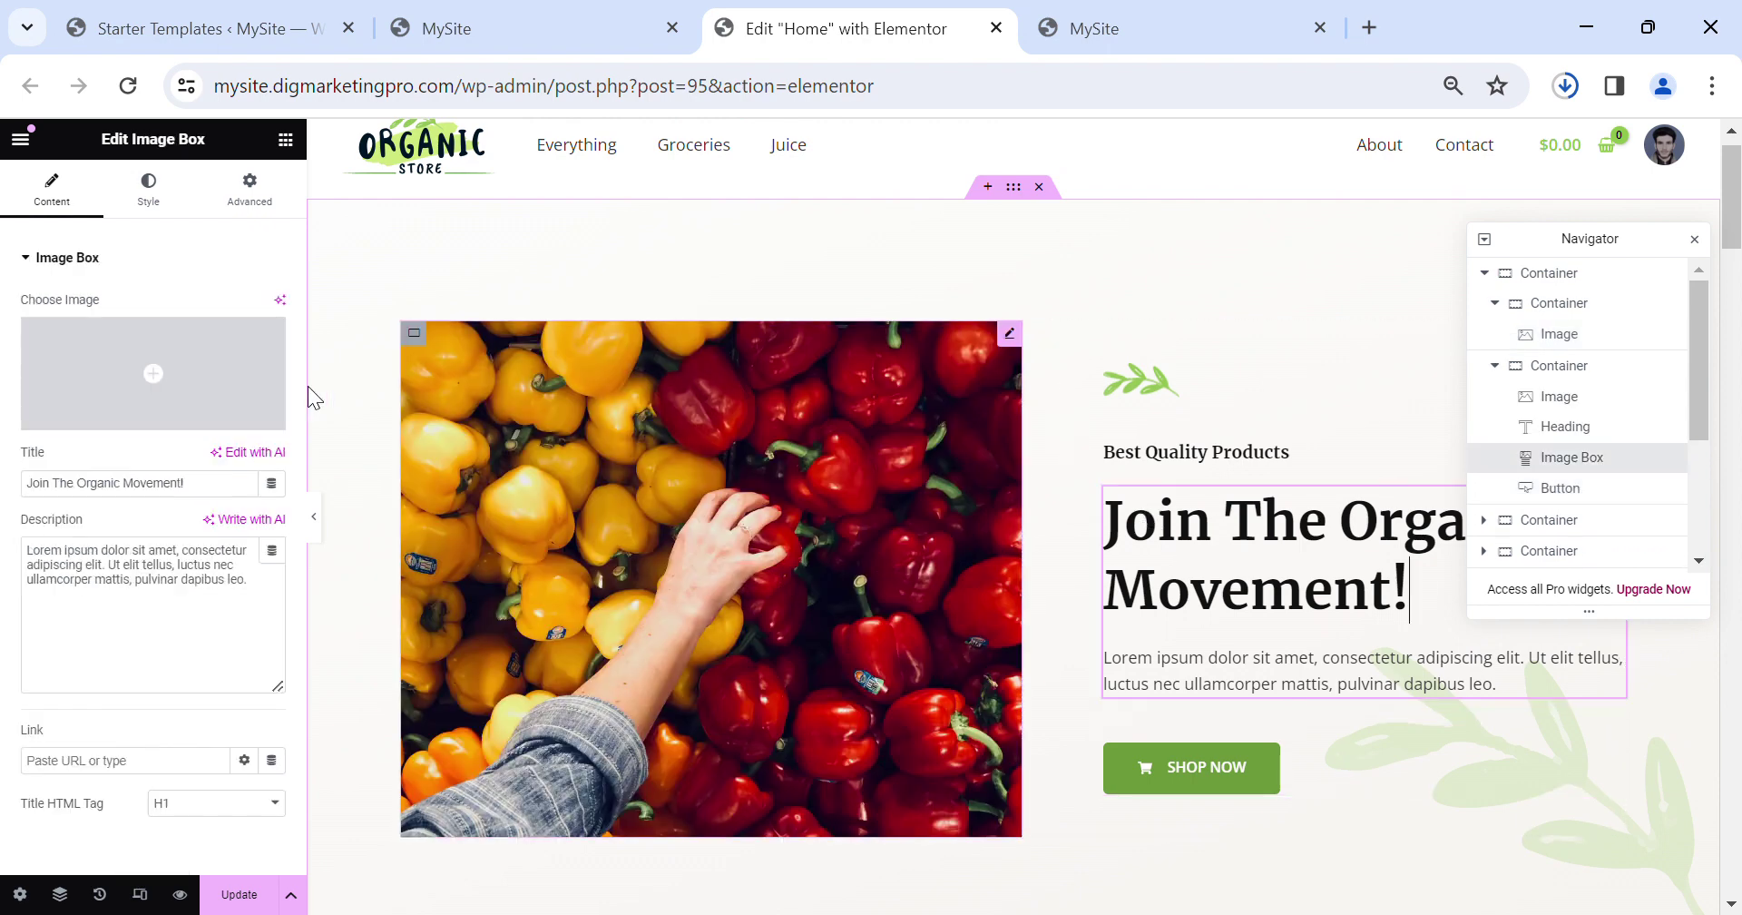
left_click(199, 602)
key("ctrl+a")
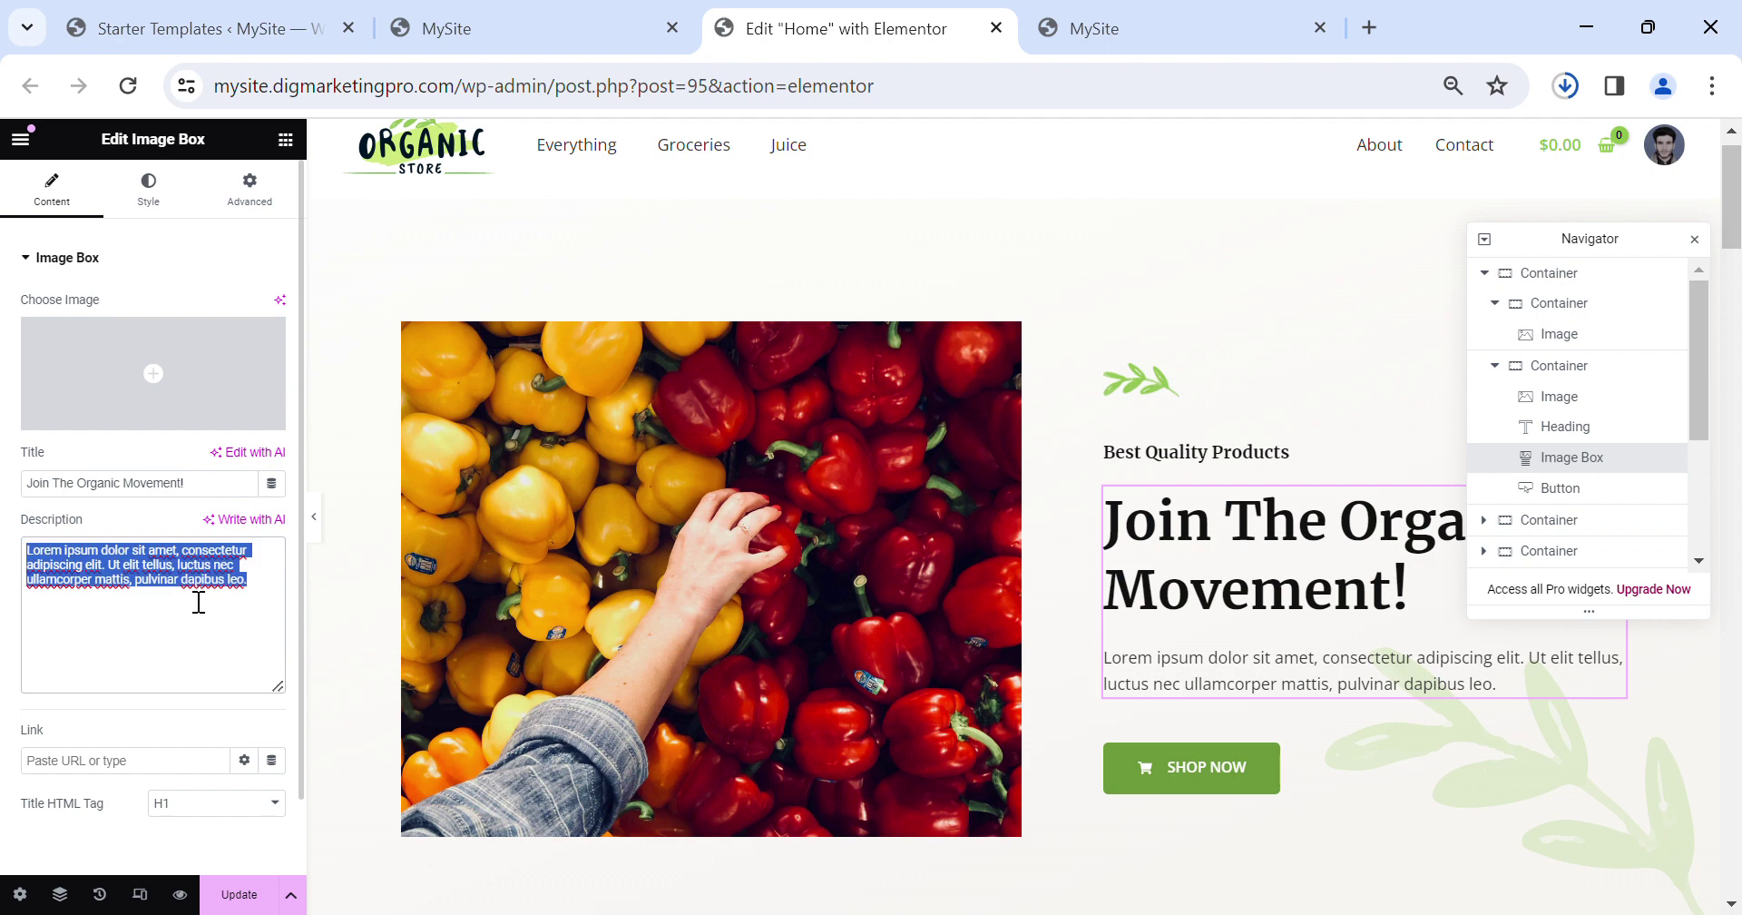
key("BackSpace")
type("Jo")
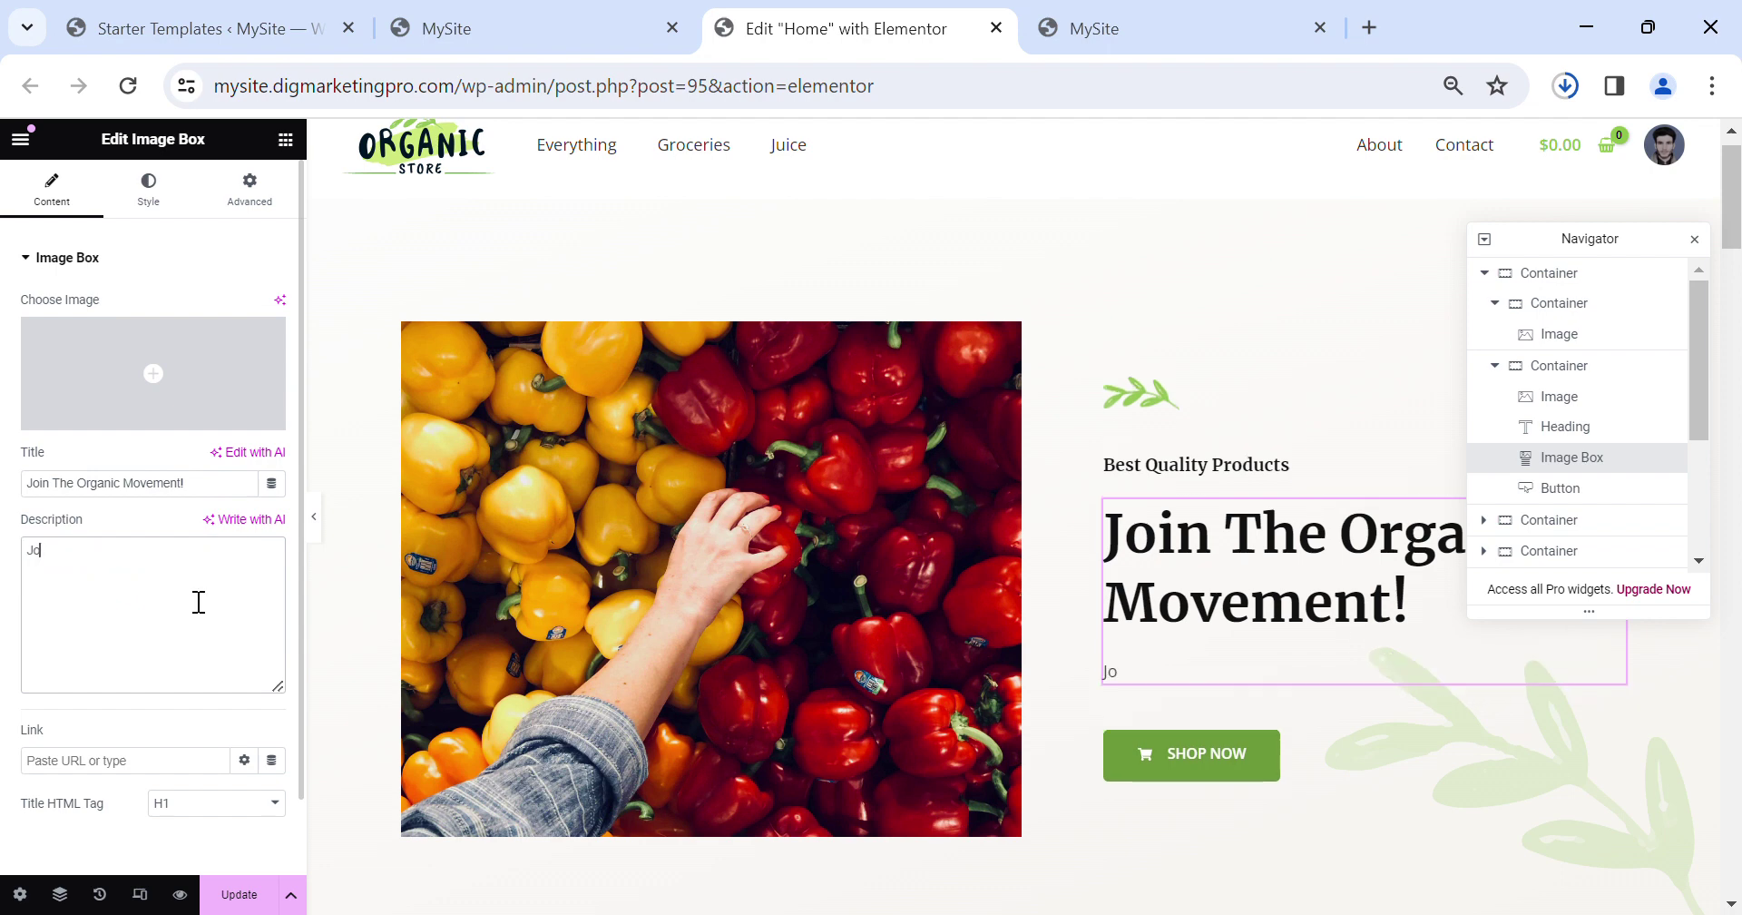